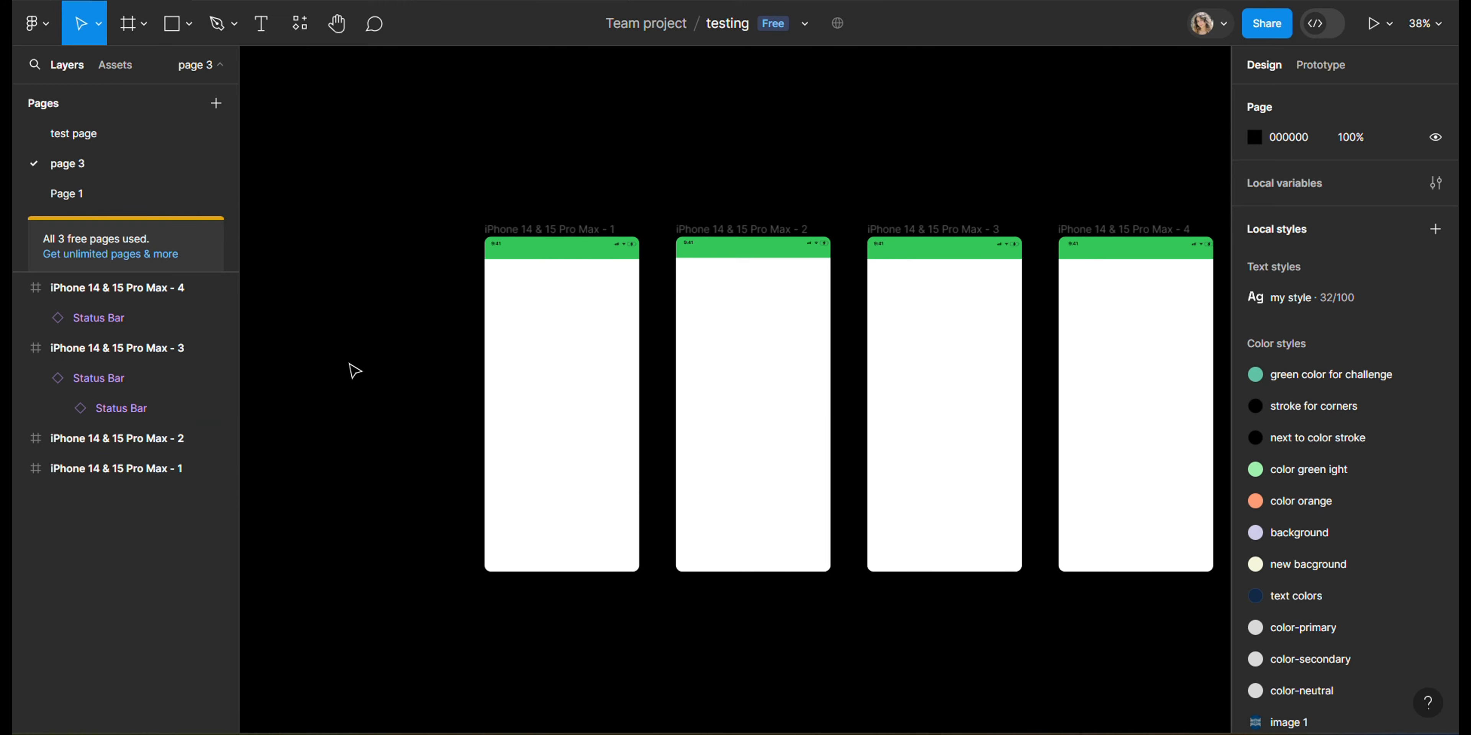
# Step: Place the image markus-spiske-Z-1LR0eoQI0-unsplash from Downloads beside the phone frames at about 503 × 928
pyautogui.hotkey('ctrl', 'shift', 'k')
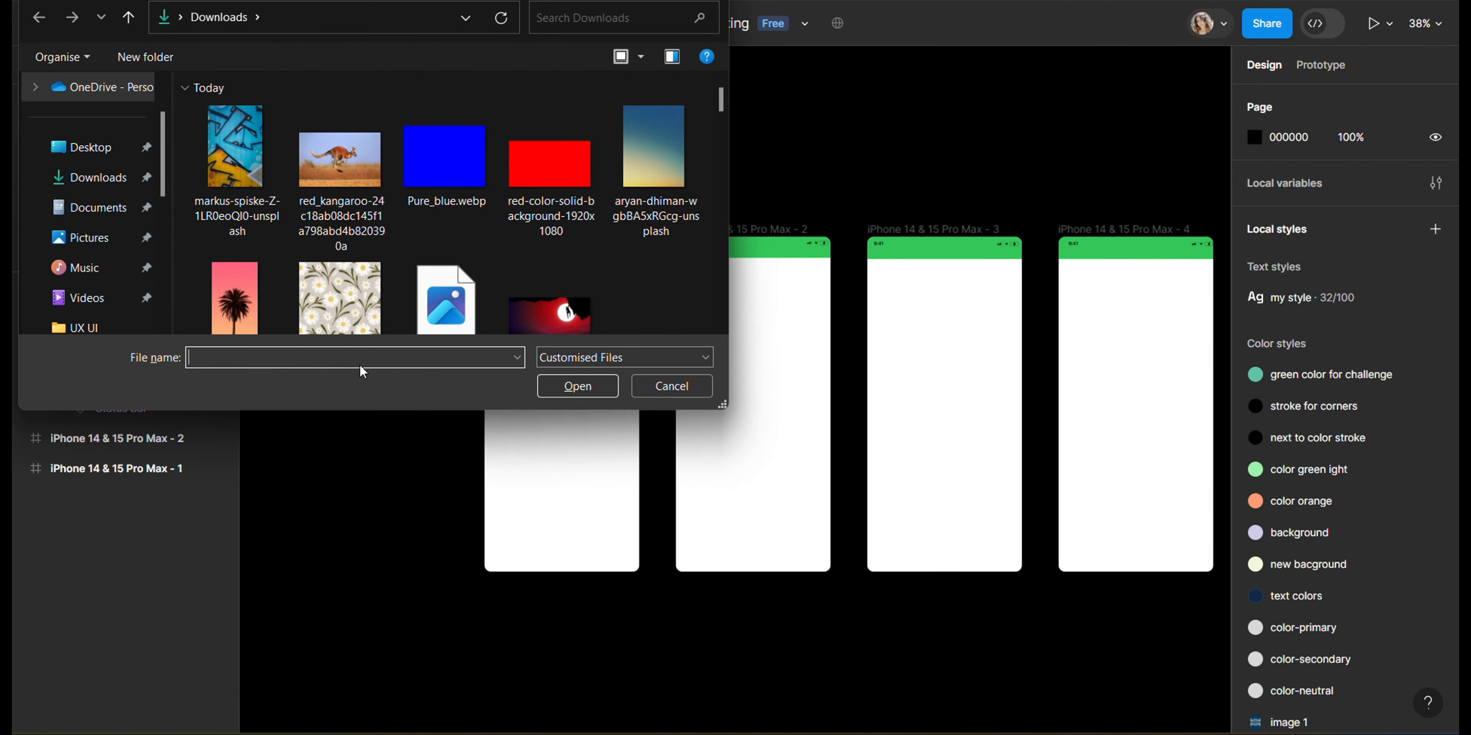
pyautogui.click(203, 174)
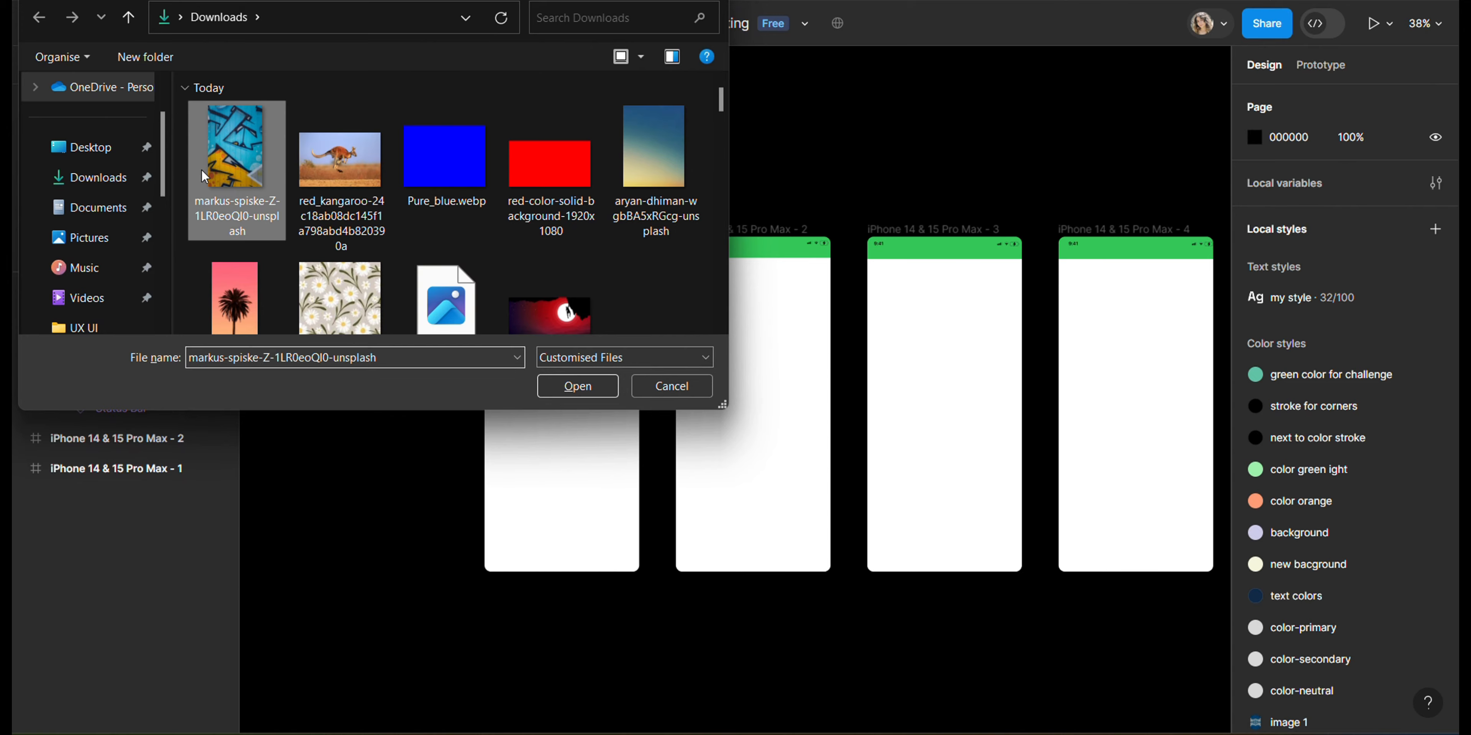
pyautogui.click(585, 386)
pyautogui.moveTo(271, 221); pyautogui.dragTo(453, 562)
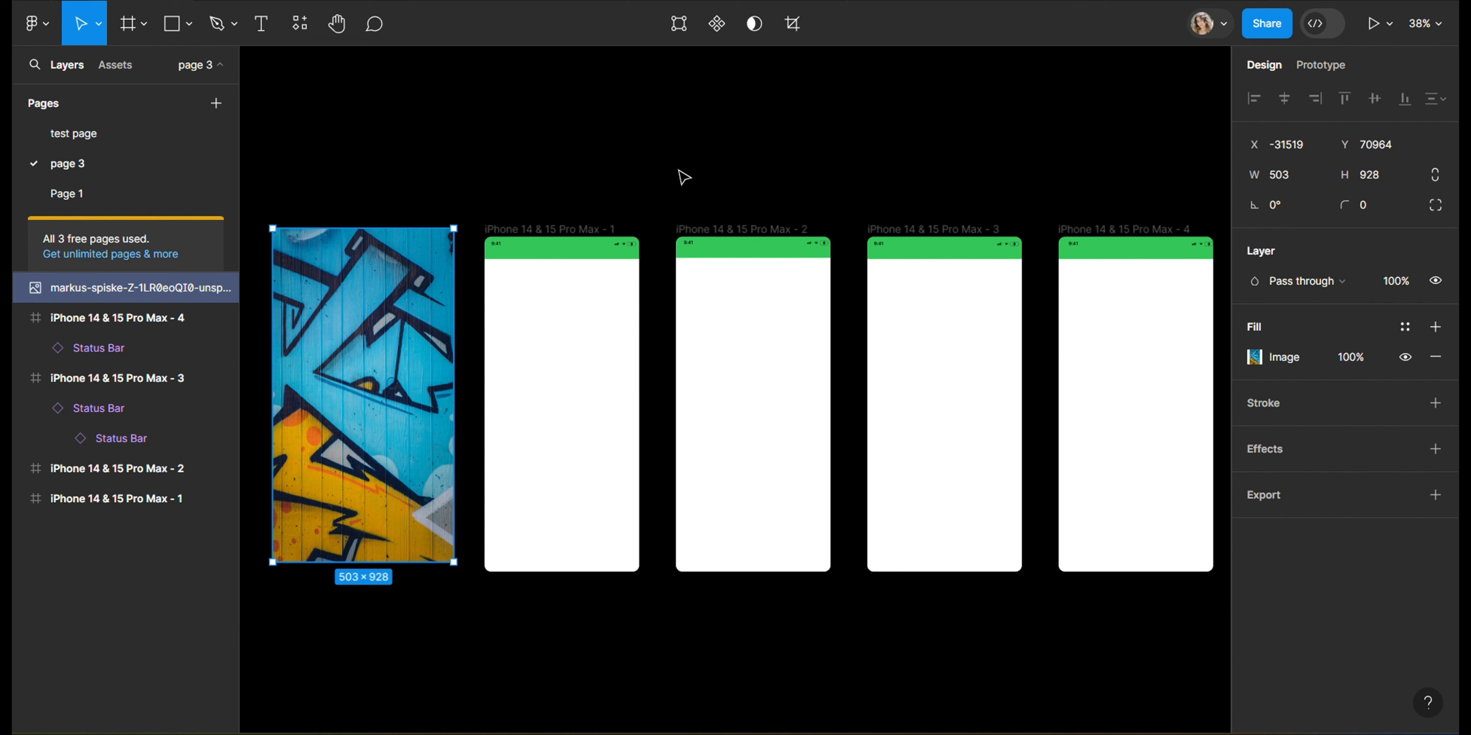
# Step: Select the placed graffiti image and copy its image fill
pyautogui.click(676, 151)
pyautogui.click(381, 324)
pyautogui.click(1251, 357)
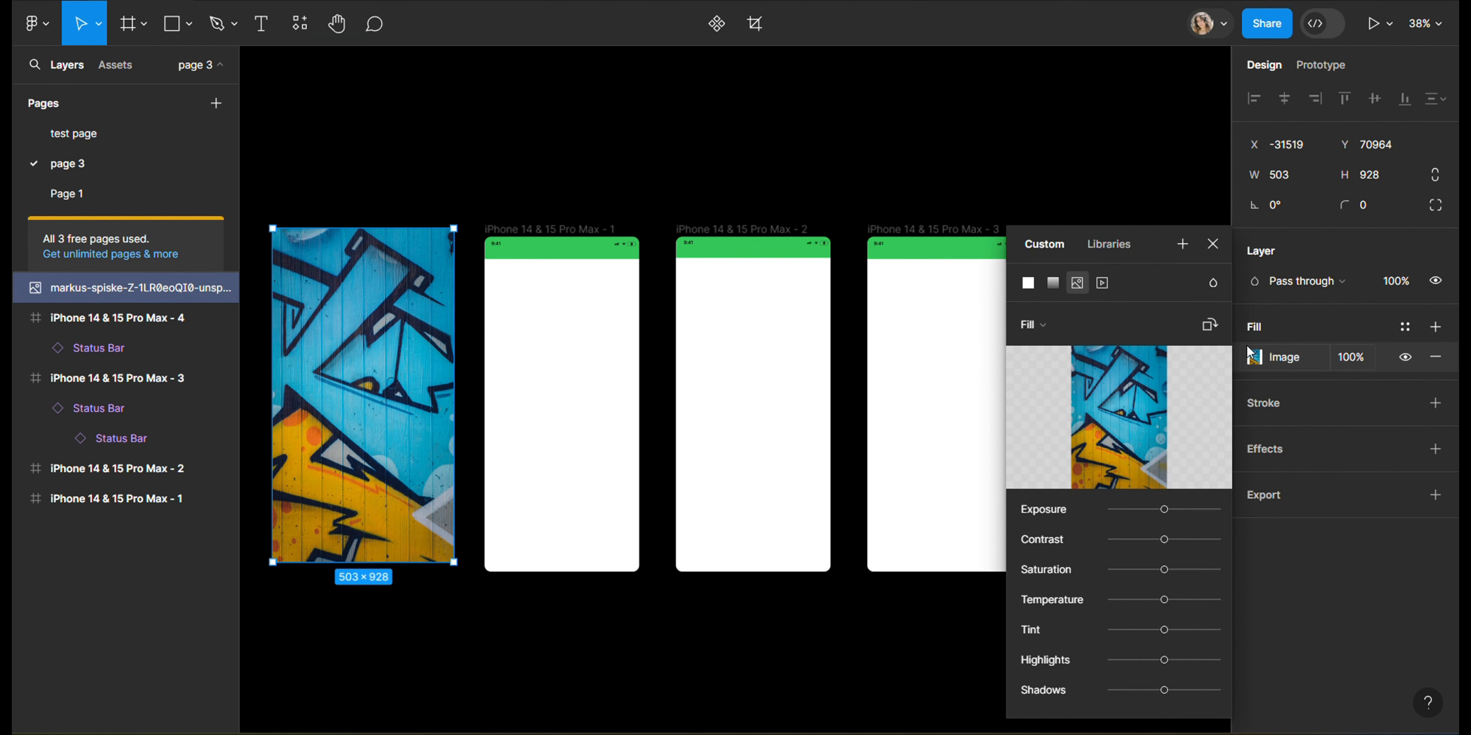
pyautogui.click(1212, 244)
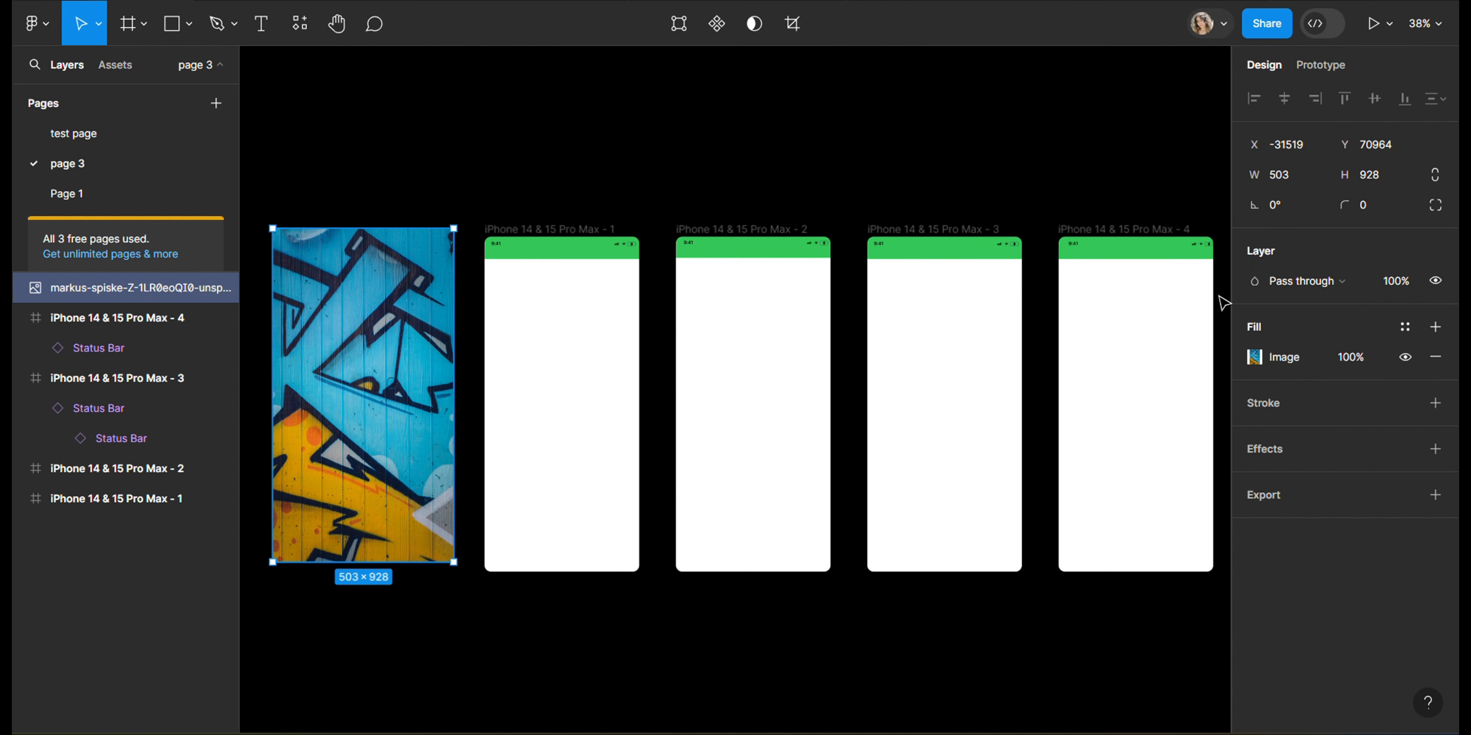
pyautogui.click(1245, 361)
pyautogui.click(1255, 359)
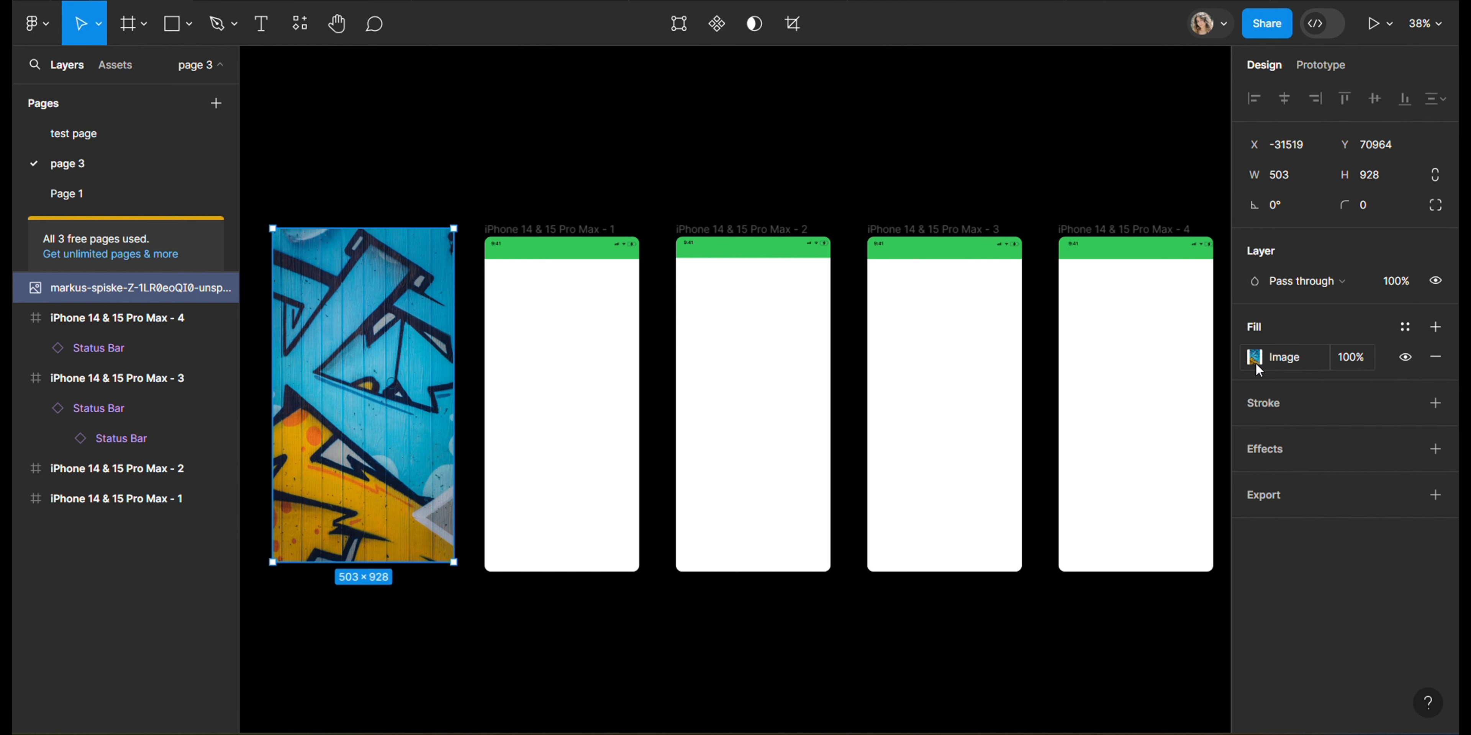
pyautogui.click(1236, 363)
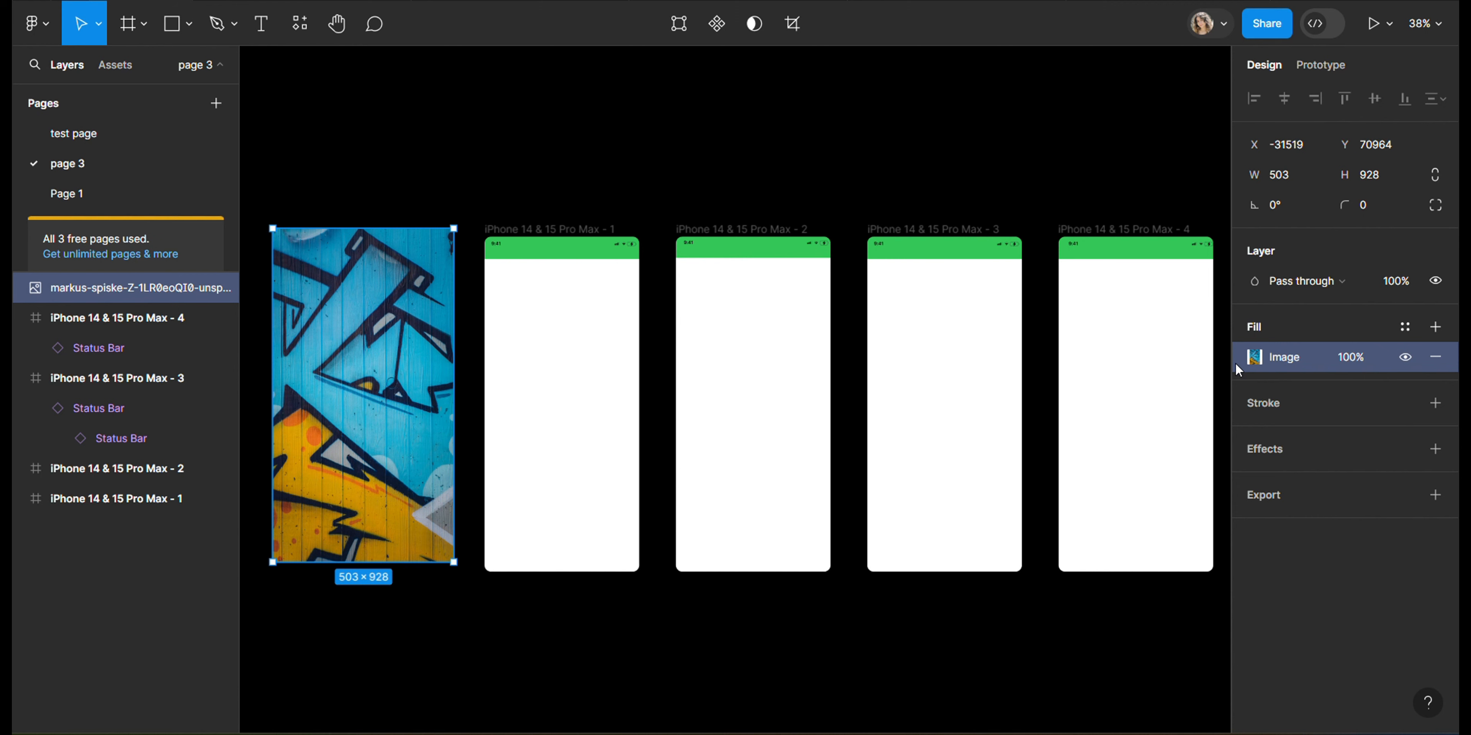
# Step: Paste the graffiti image fill onto iPhone 14 & 15 Pro Max frames 1, 2 and 3
pyautogui.click(547, 230)
pyautogui.hotkey('ctrl', 'v')
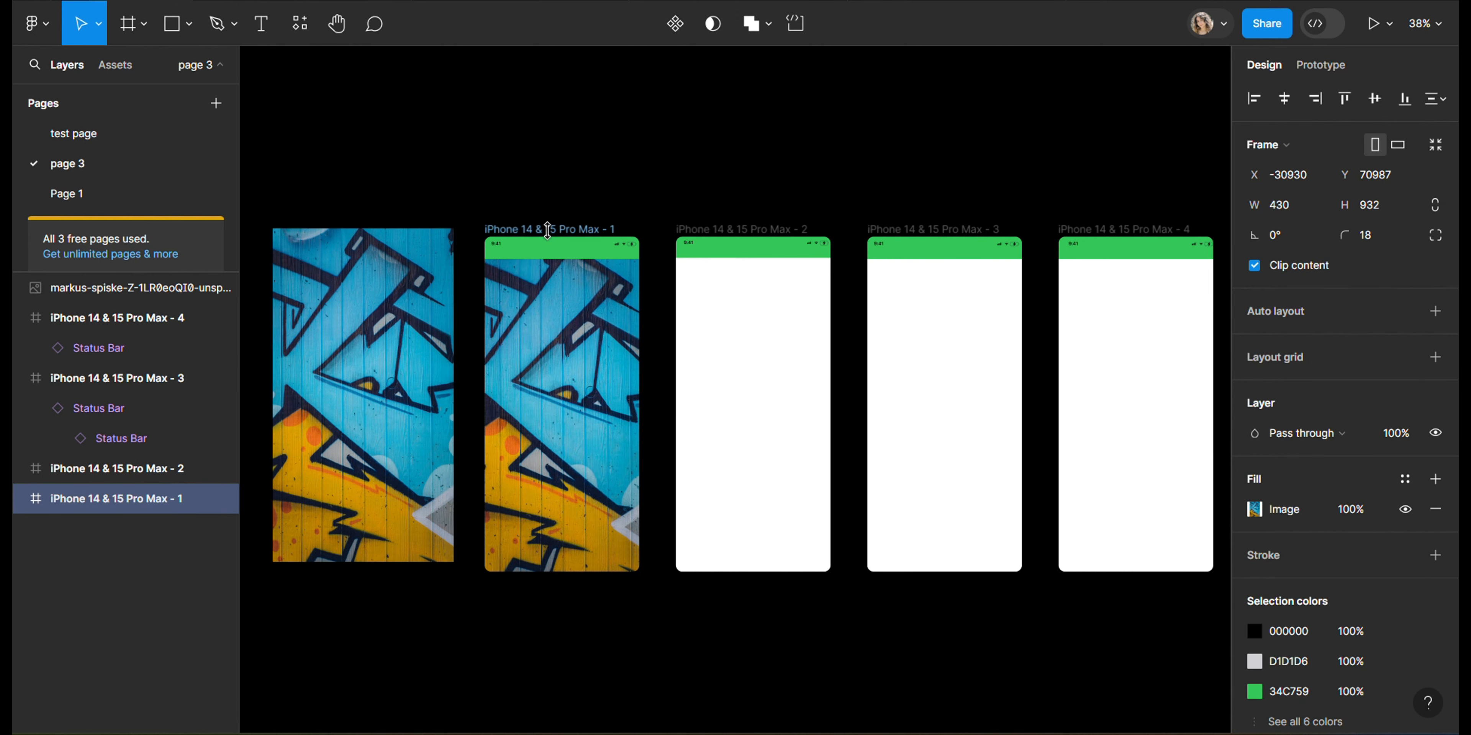
pyautogui.click(700, 230)
pyautogui.hotkey('ctrl', 'v')
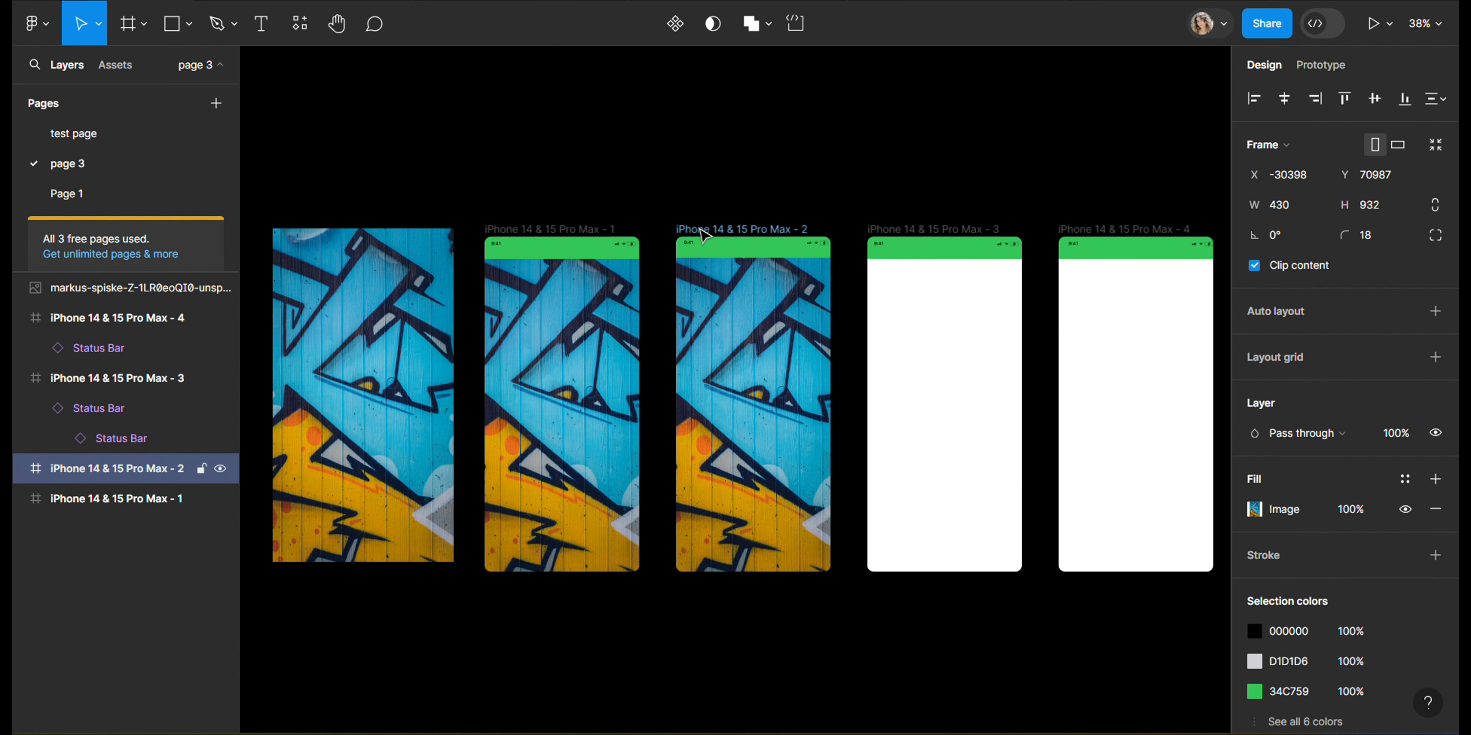
pyautogui.click(879, 234)
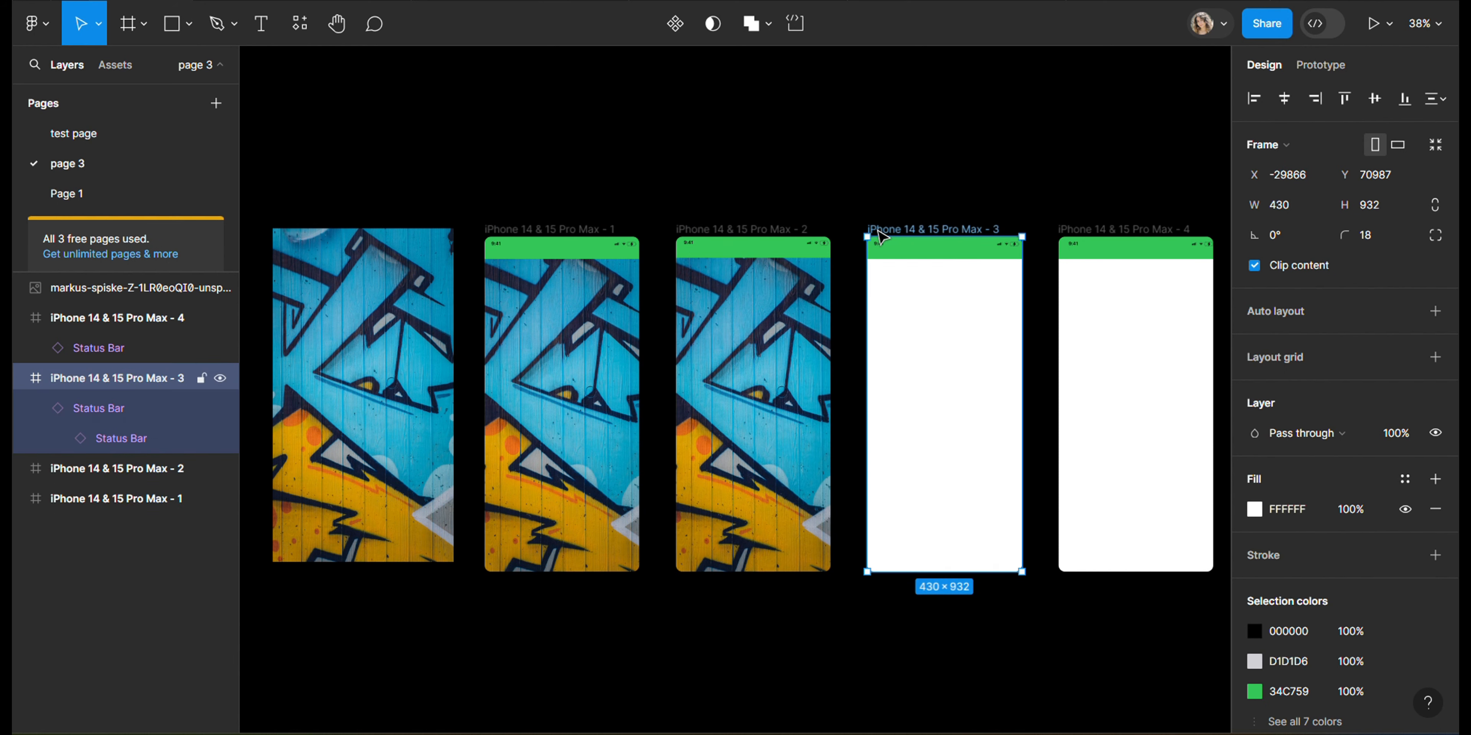
pyautogui.hotkey('ctrl', 'v')
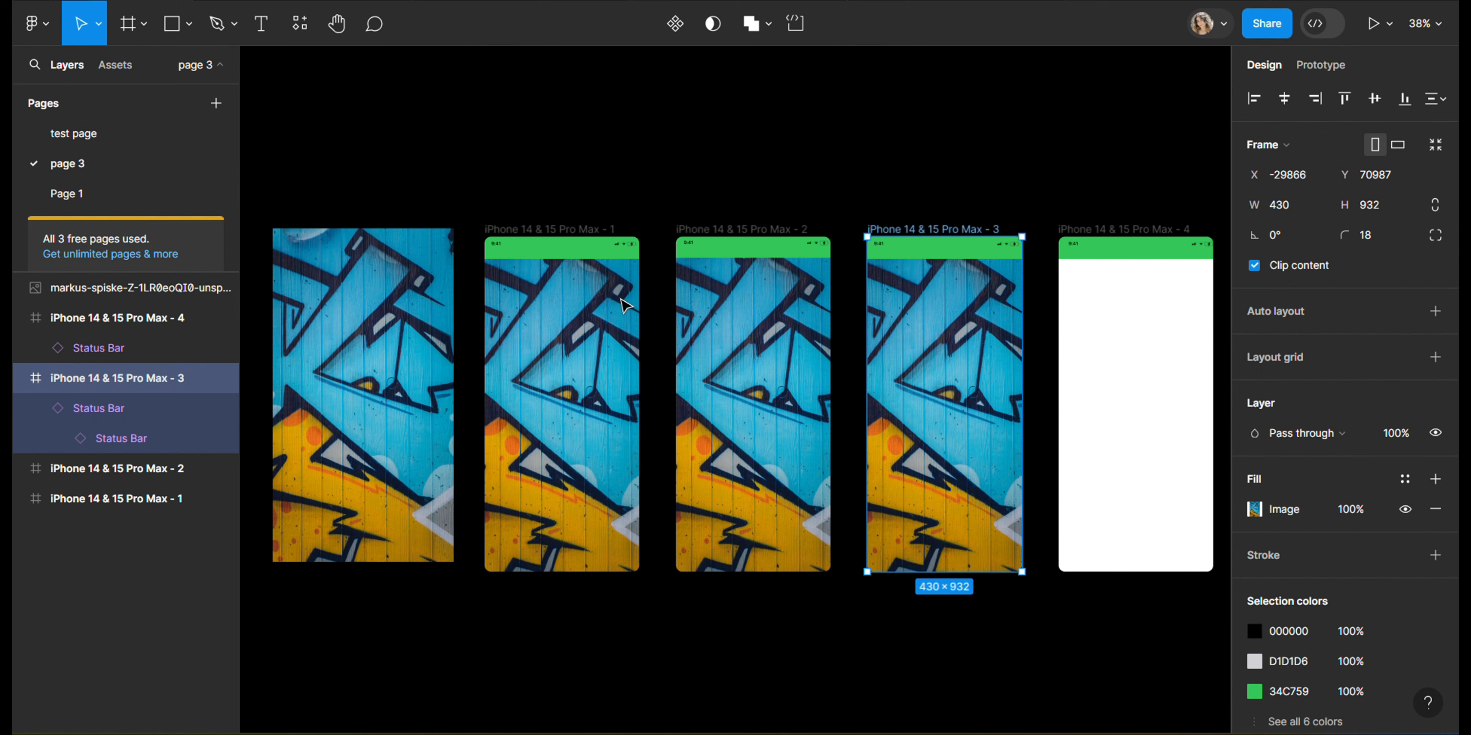
# Step: Raise the contrast to maximum and remove the saturation of frame 1's image fill
pyautogui.keyDown('ctrl'); pyautogui.scroll(3, 625, 305); pyautogui.keyUp('ctrl')
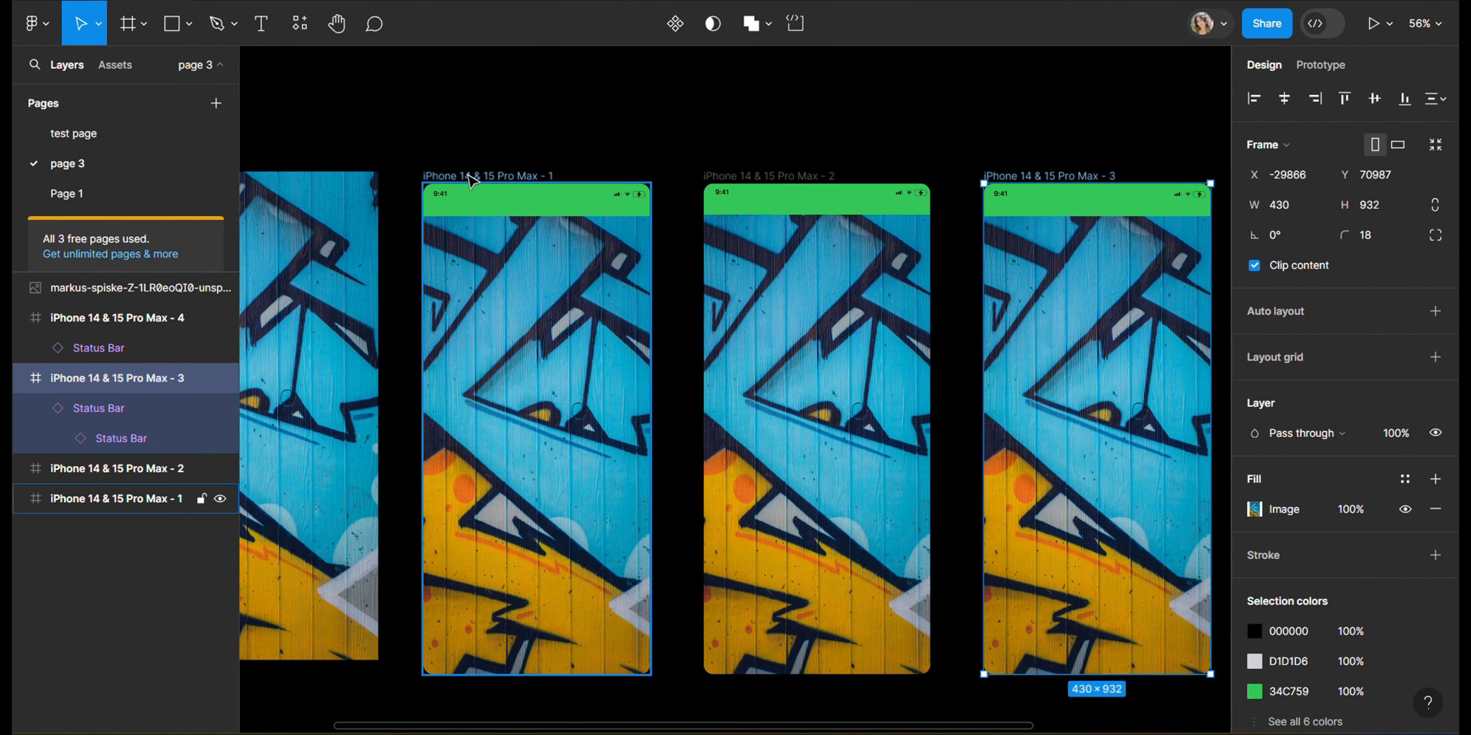
pyautogui.click(469, 180)
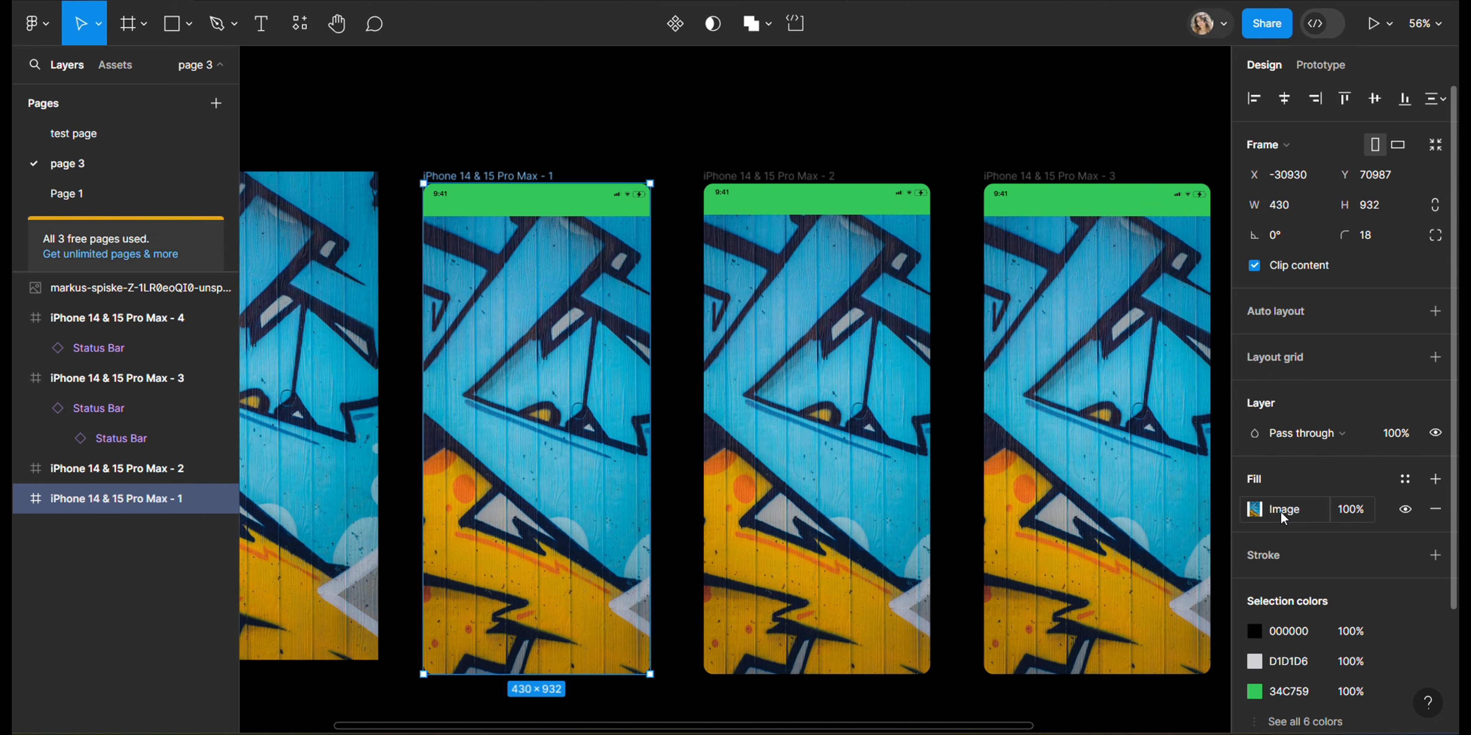
pyautogui.click(1255, 511)
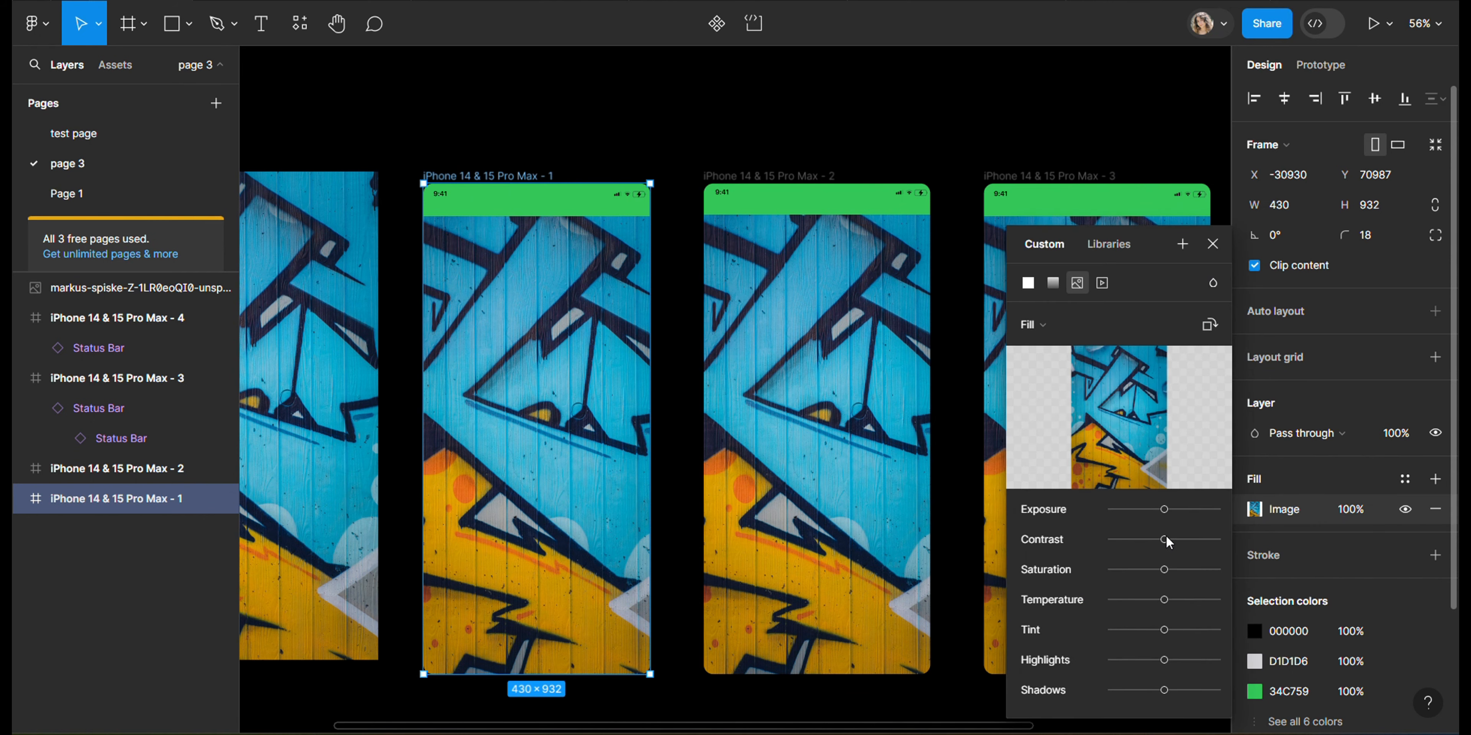
pyautogui.moveTo(1164, 540); pyautogui.dragTo(1258, 537)
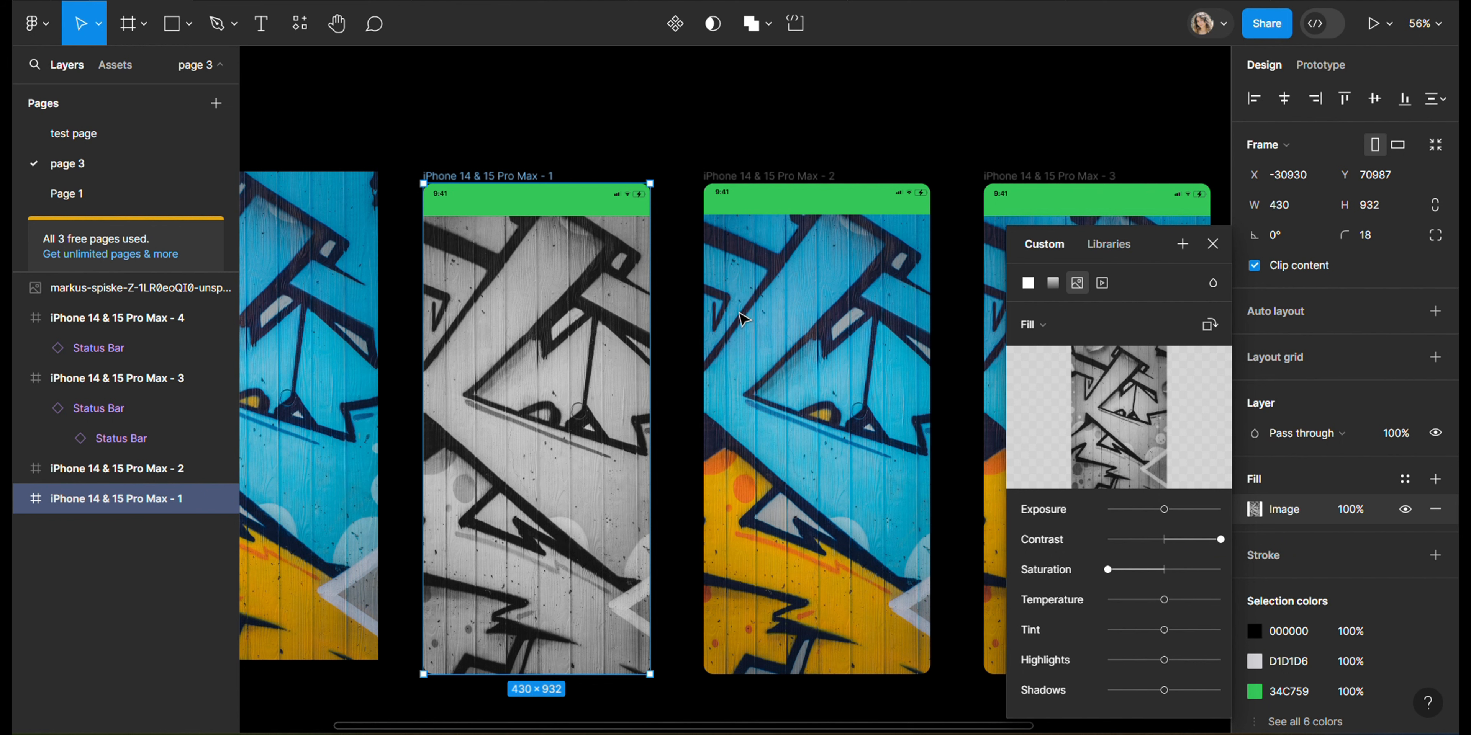
pyautogui.scroll(-1, 673, 308)
pyautogui.click(784, 272)
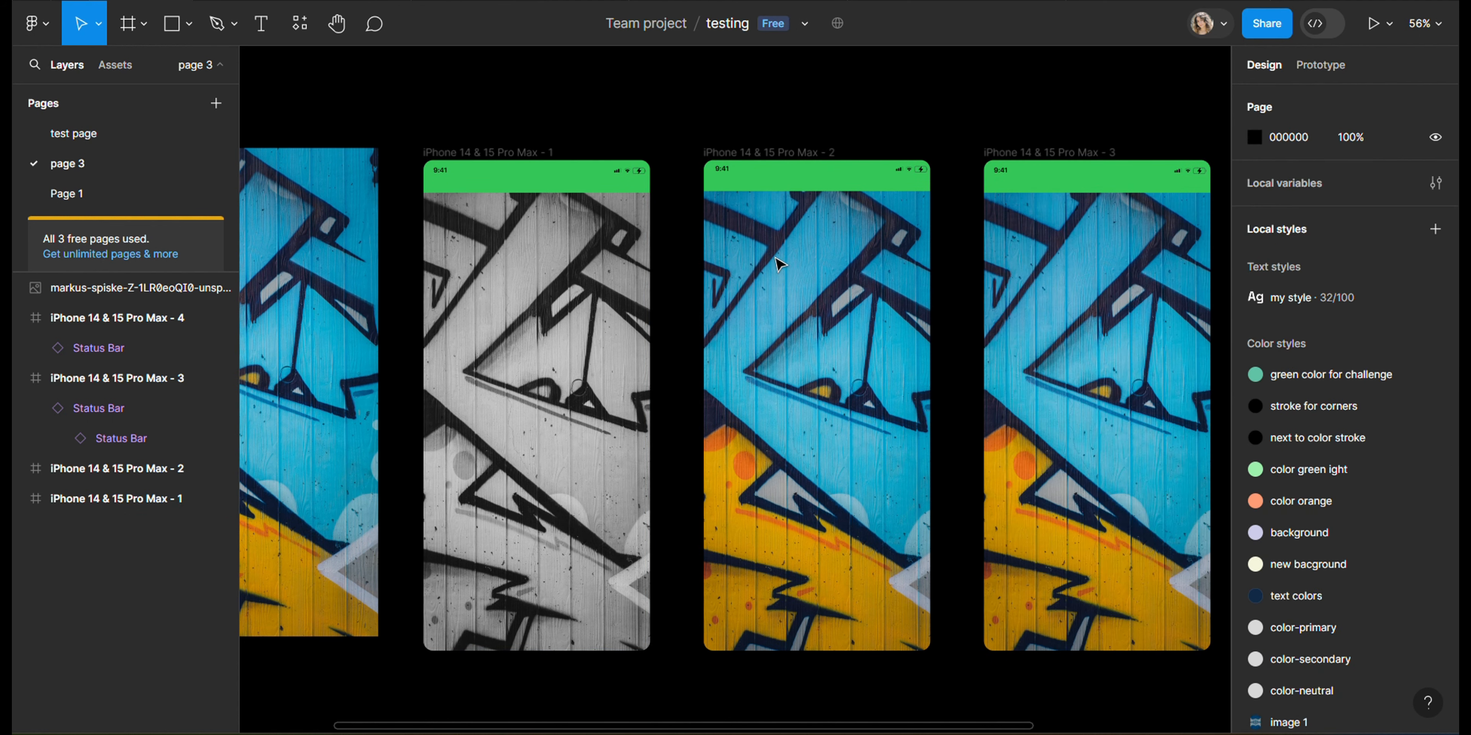
# Step: Draw a rectangle covering frame 2 below the status bar, sized 430 × 875
pyautogui.press('r')
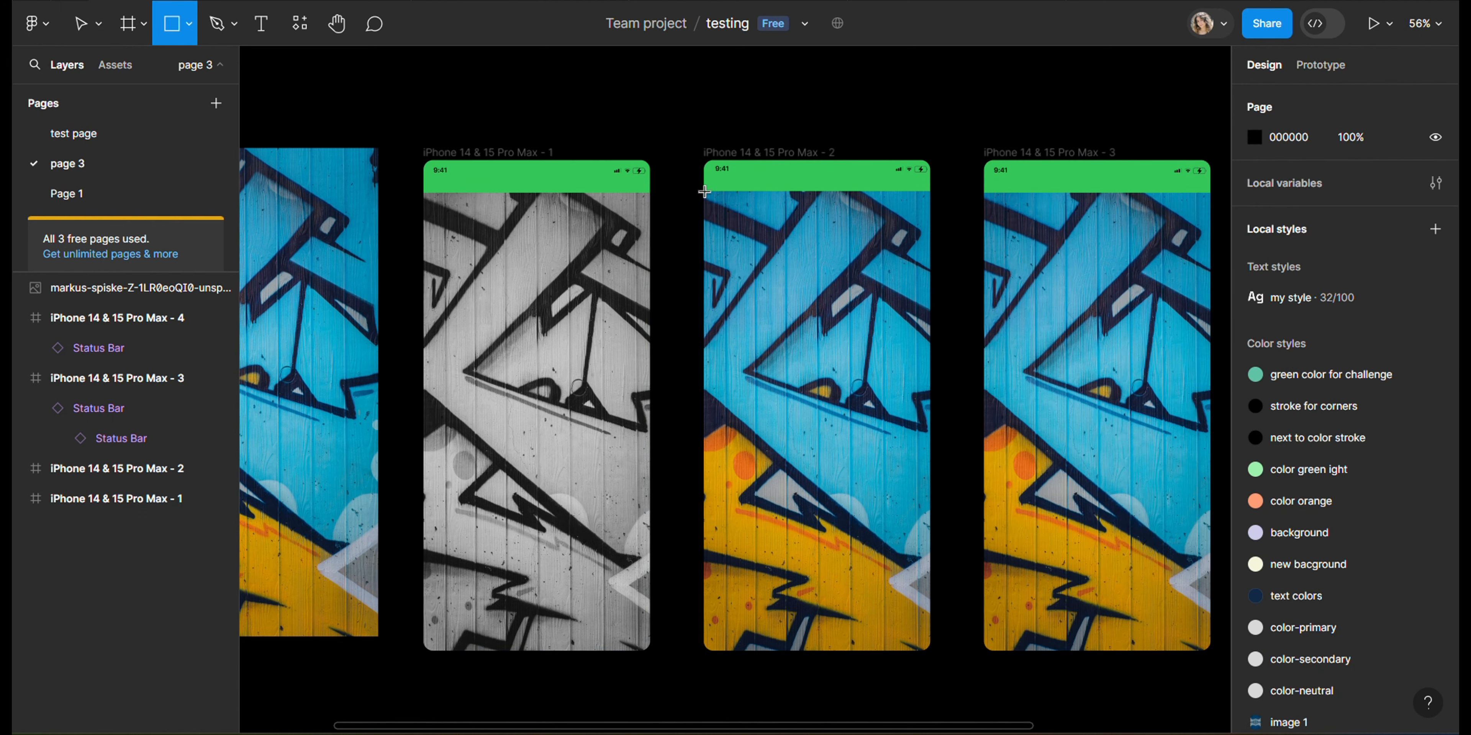
pyautogui.moveTo(704, 191)
pyautogui.mouseDown()
pyautogui.moveTo(934, 531)
pyautogui.moveTo(932, 650)
pyautogui.mouseUp()
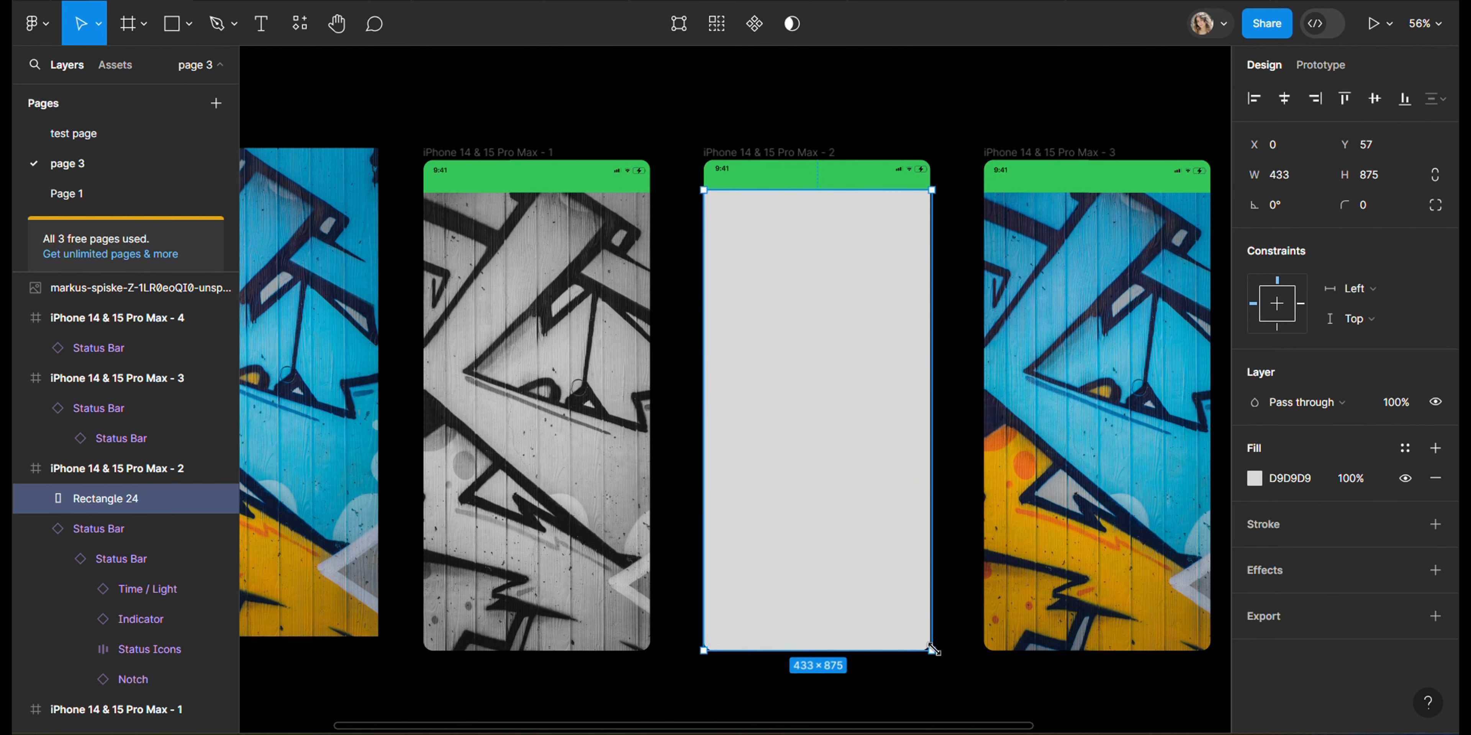
pyautogui.click(939, 249)
pyautogui.click(896, 319)
pyautogui.moveTo(925, 329); pyautogui.dragTo(929, 331)
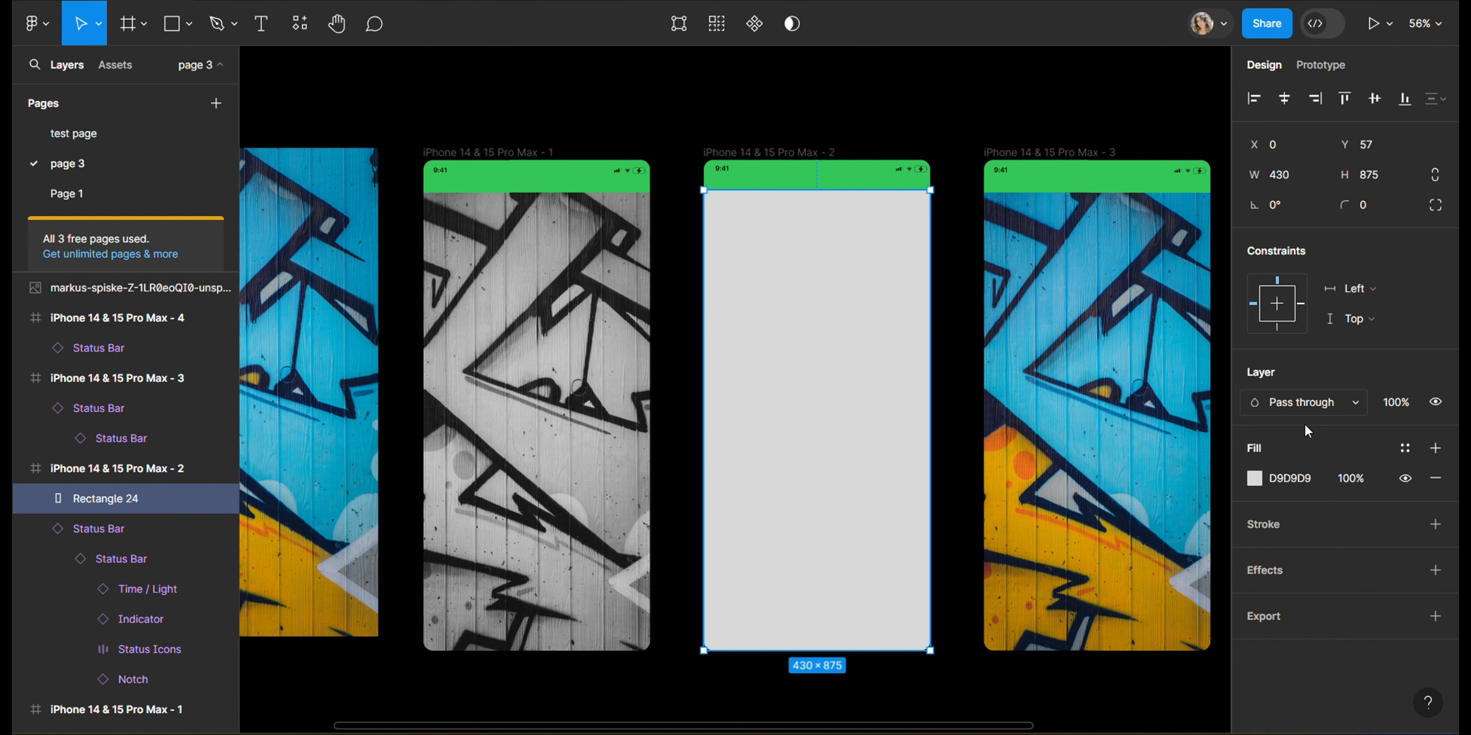
# Step: Fill the frame 2 rectangle with red FF0909 and set its blend mode to Overlay
pyautogui.click(1251, 480)
pyautogui.moveTo(1207, 459); pyautogui.dragTo(1225, 251)
pyautogui.click(1047, 132)
pyautogui.click(833, 388)
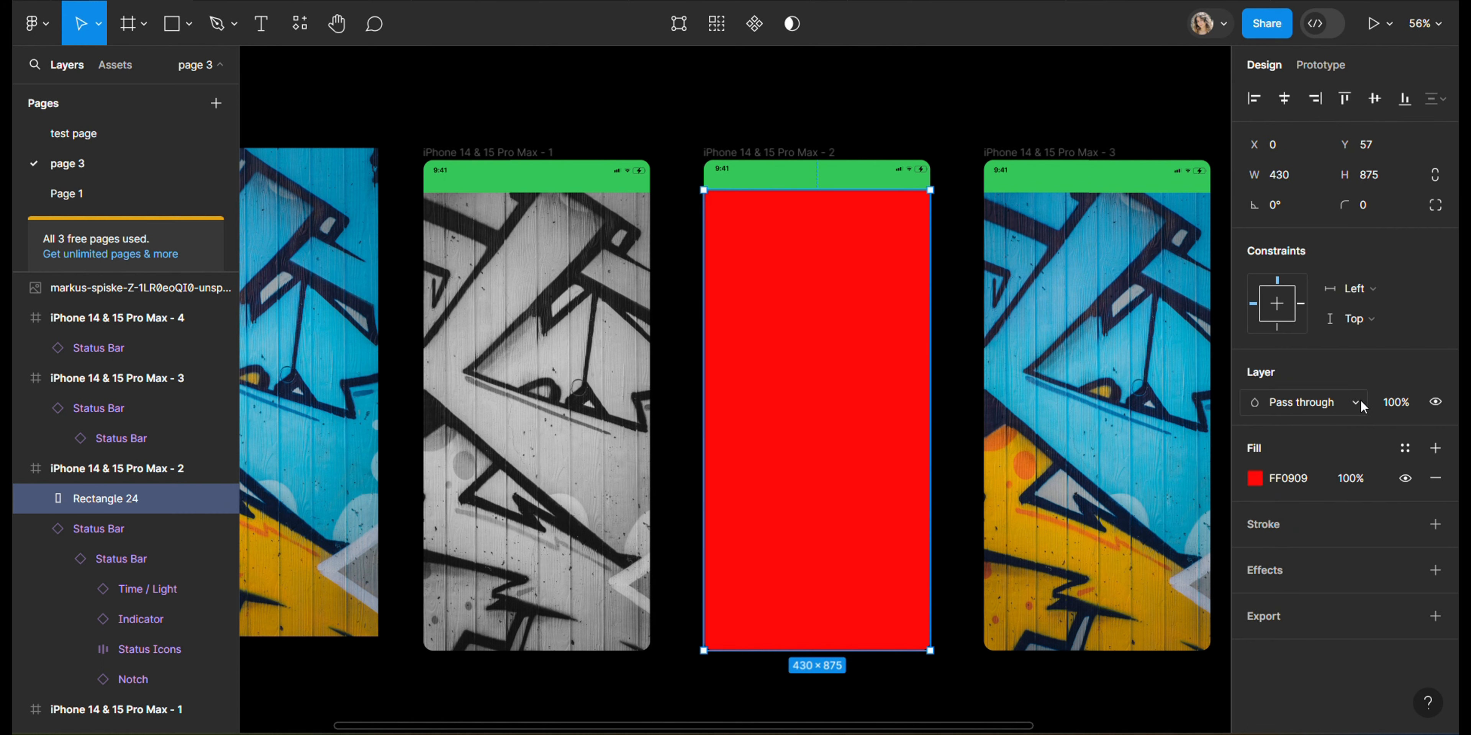
pyautogui.click(1350, 402)
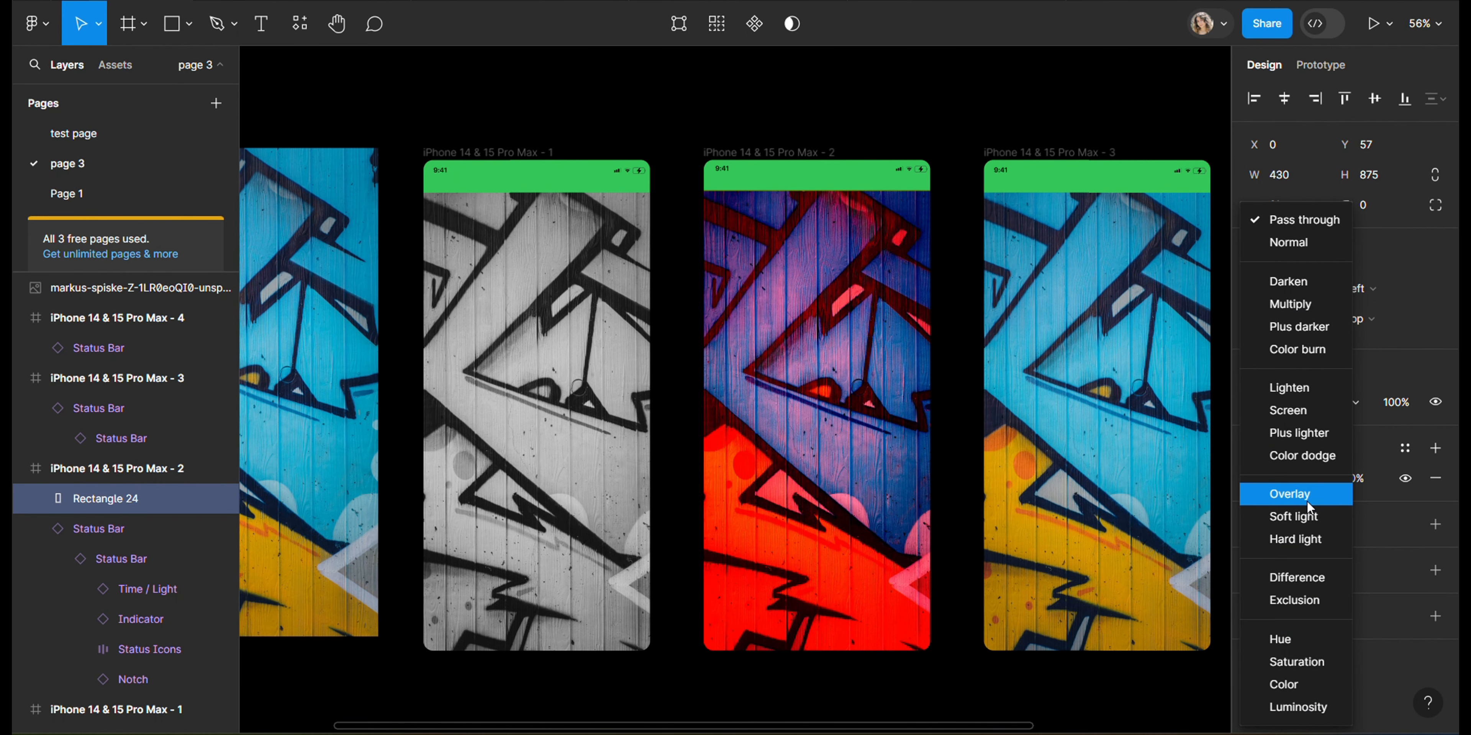
pyautogui.click(1306, 501)
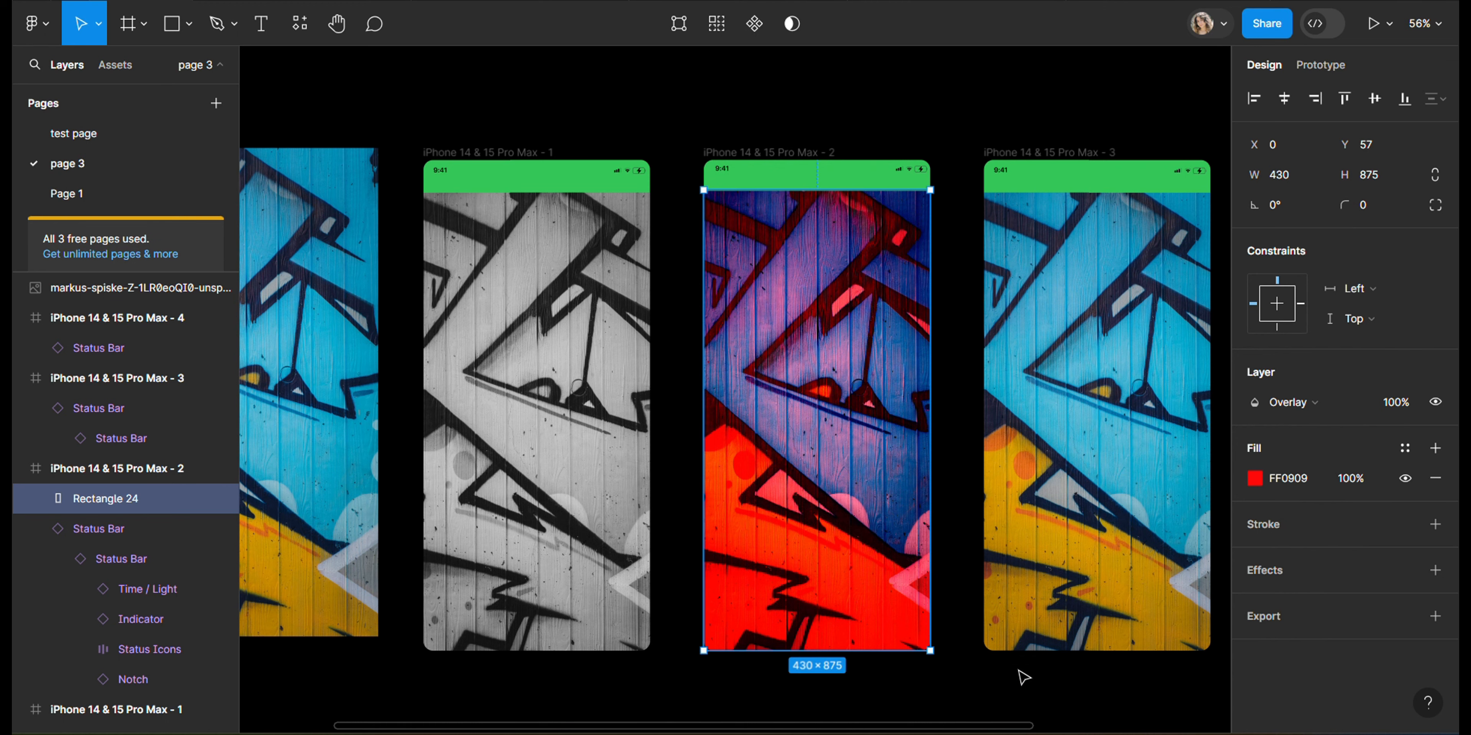
# Step: Draw a rectangle covering frame 3 below the status bar, sized 430 × 871
pyautogui.moveTo(985, 728); pyautogui.dragTo(1213, 727)
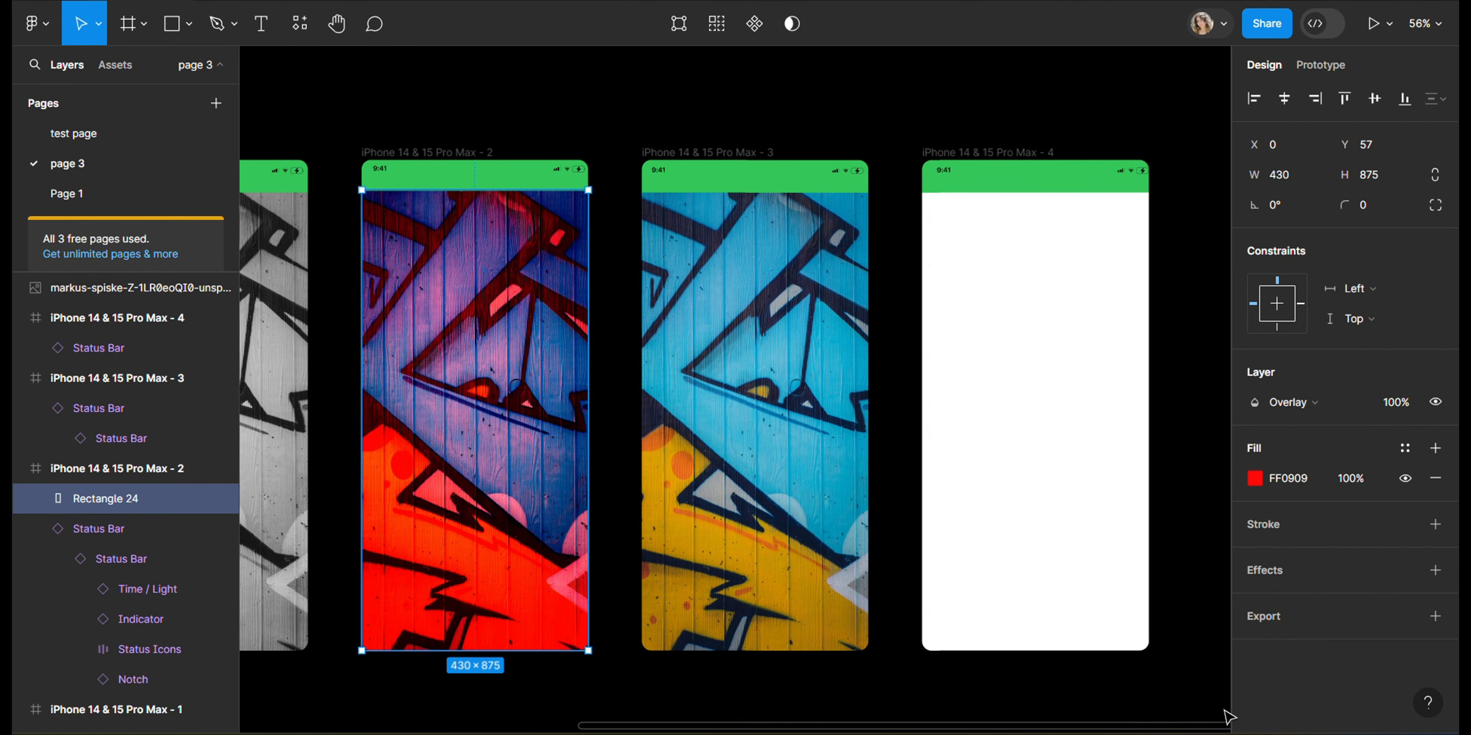
pyautogui.click(640, 106)
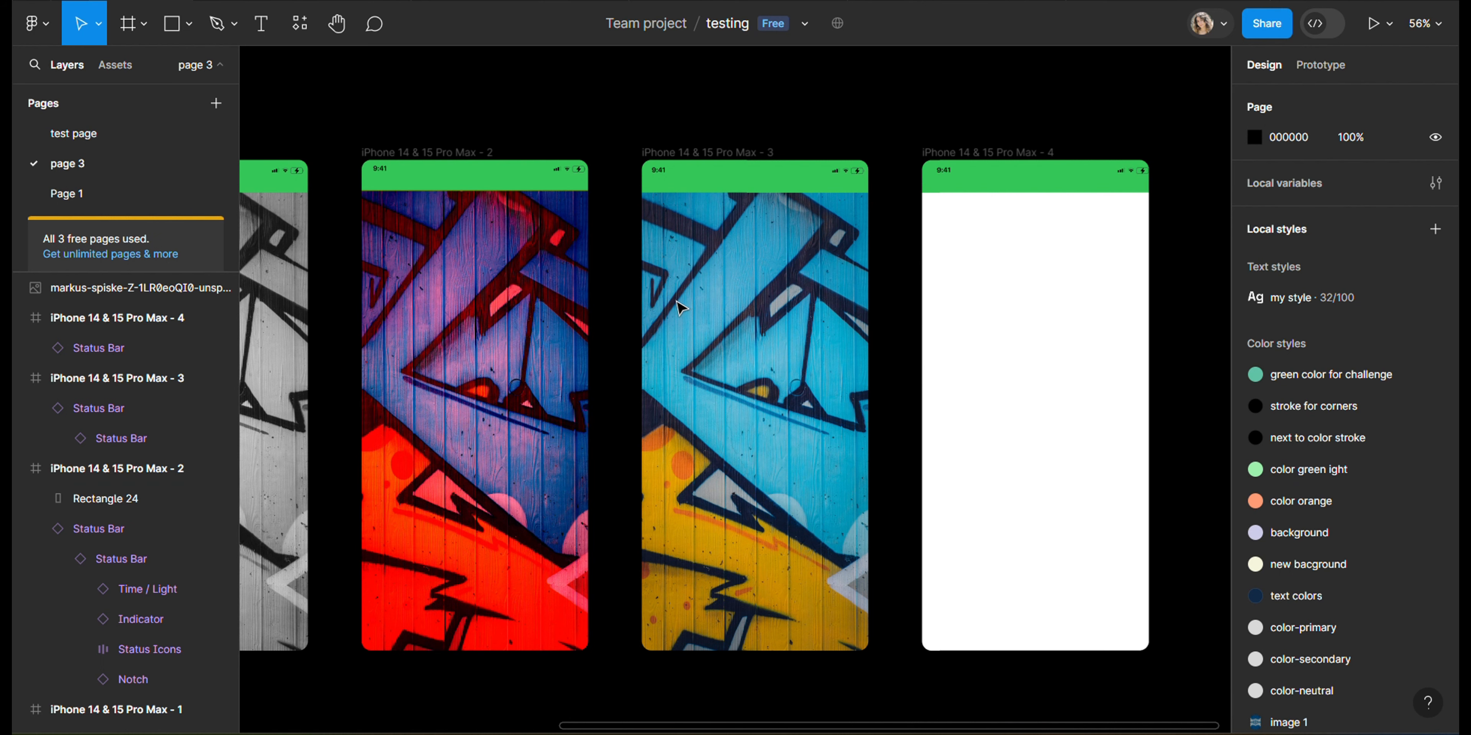
pyautogui.press('r')
pyautogui.moveTo(643, 194); pyautogui.dragTo(871, 650)
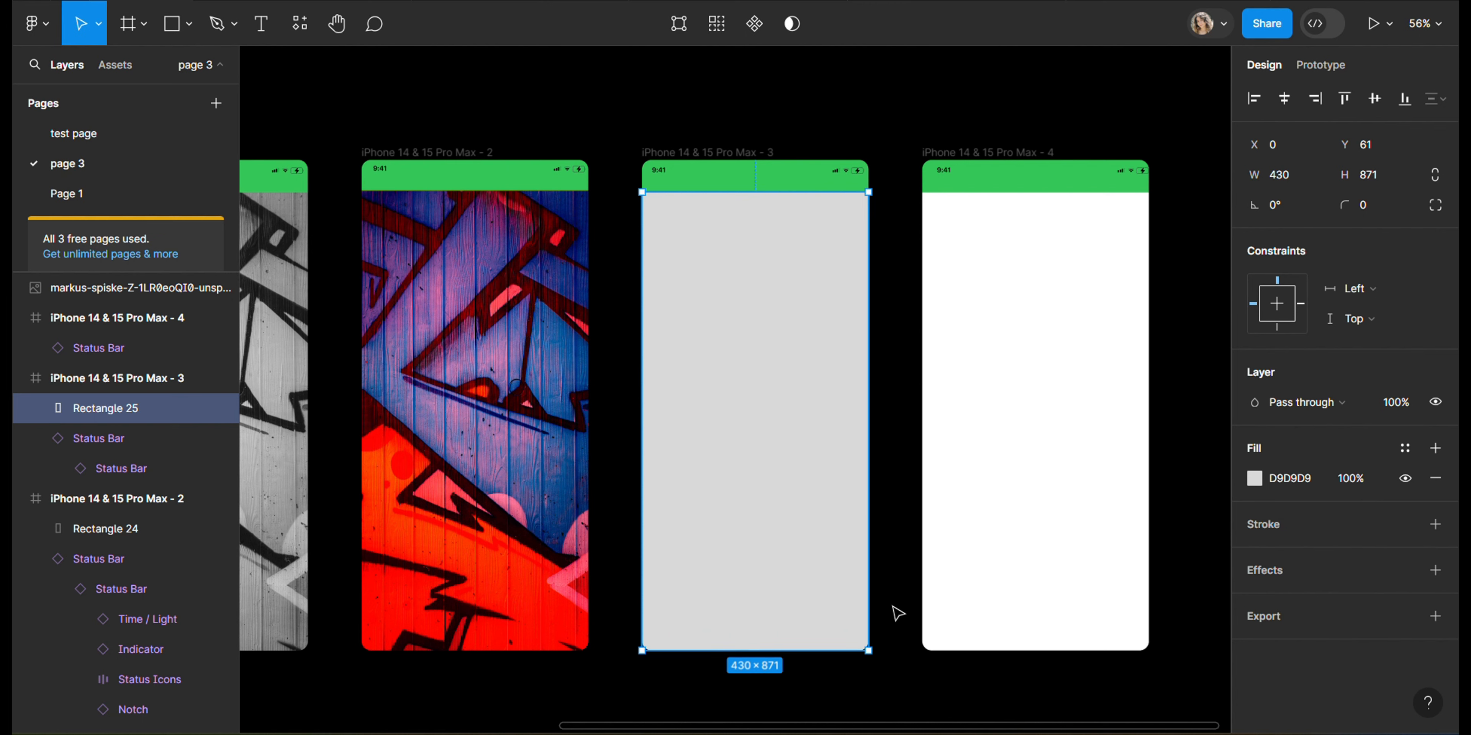
# Step: Fill the frame 3 rectangle with magenta FF00F5 and change its blend mode
pyautogui.click(893, 610)
pyautogui.click(820, 423)
pyautogui.click(1256, 482)
pyautogui.click(1186, 496)
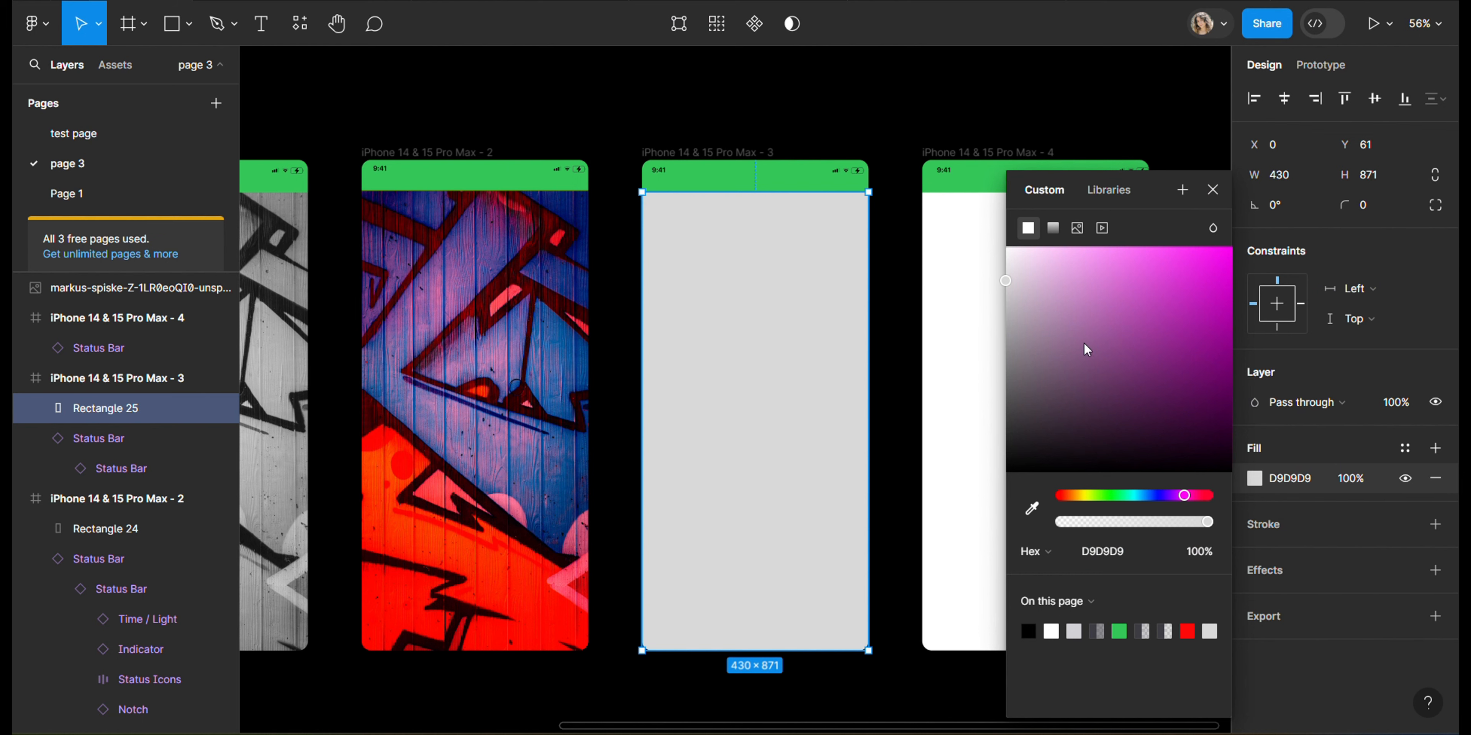
pyautogui.moveTo(1011, 280); pyautogui.dragTo(1227, 246)
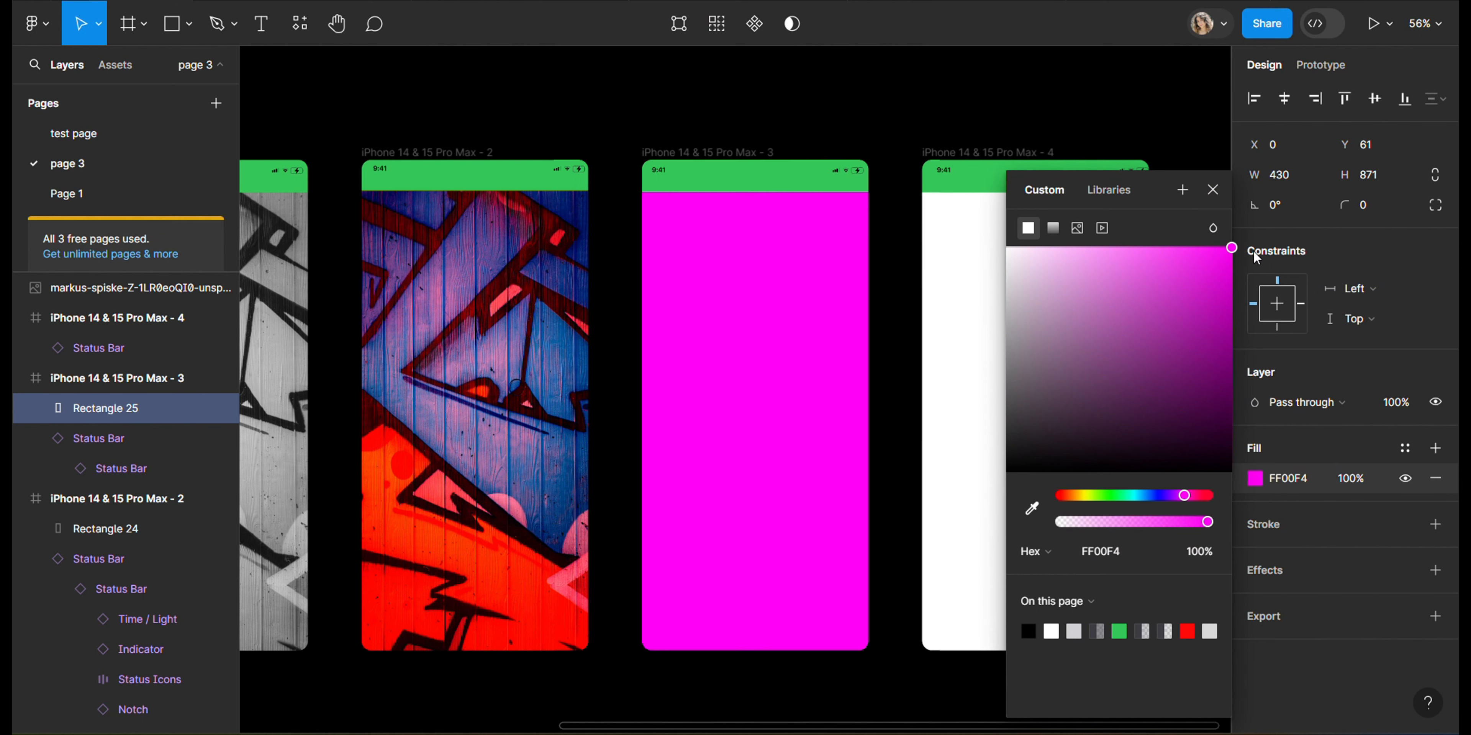
pyautogui.click(926, 98)
pyautogui.click(791, 290)
pyautogui.click(1355, 404)
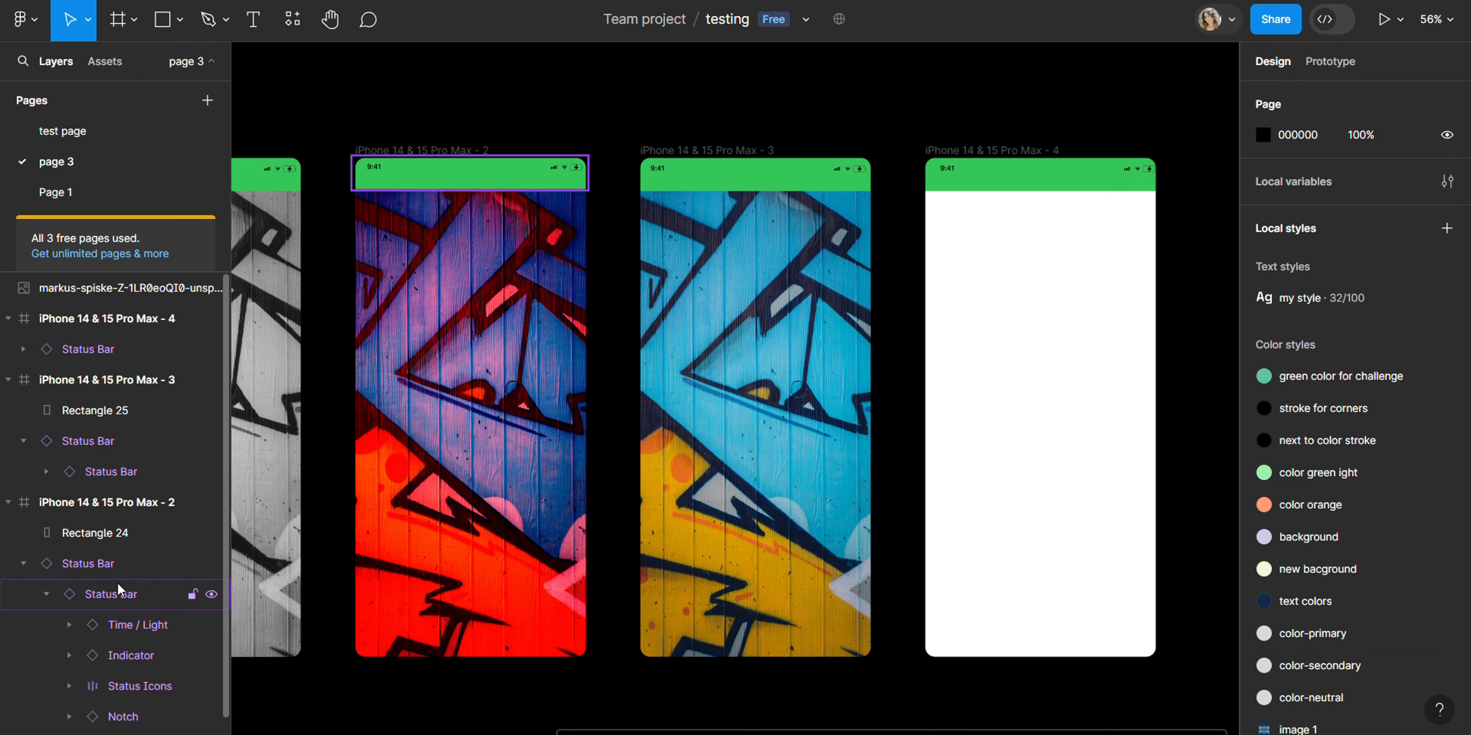
# Step: Restore the frame 3 rectangle to 430 wide with the Pass through blend mode
pyautogui.click(114, 417)
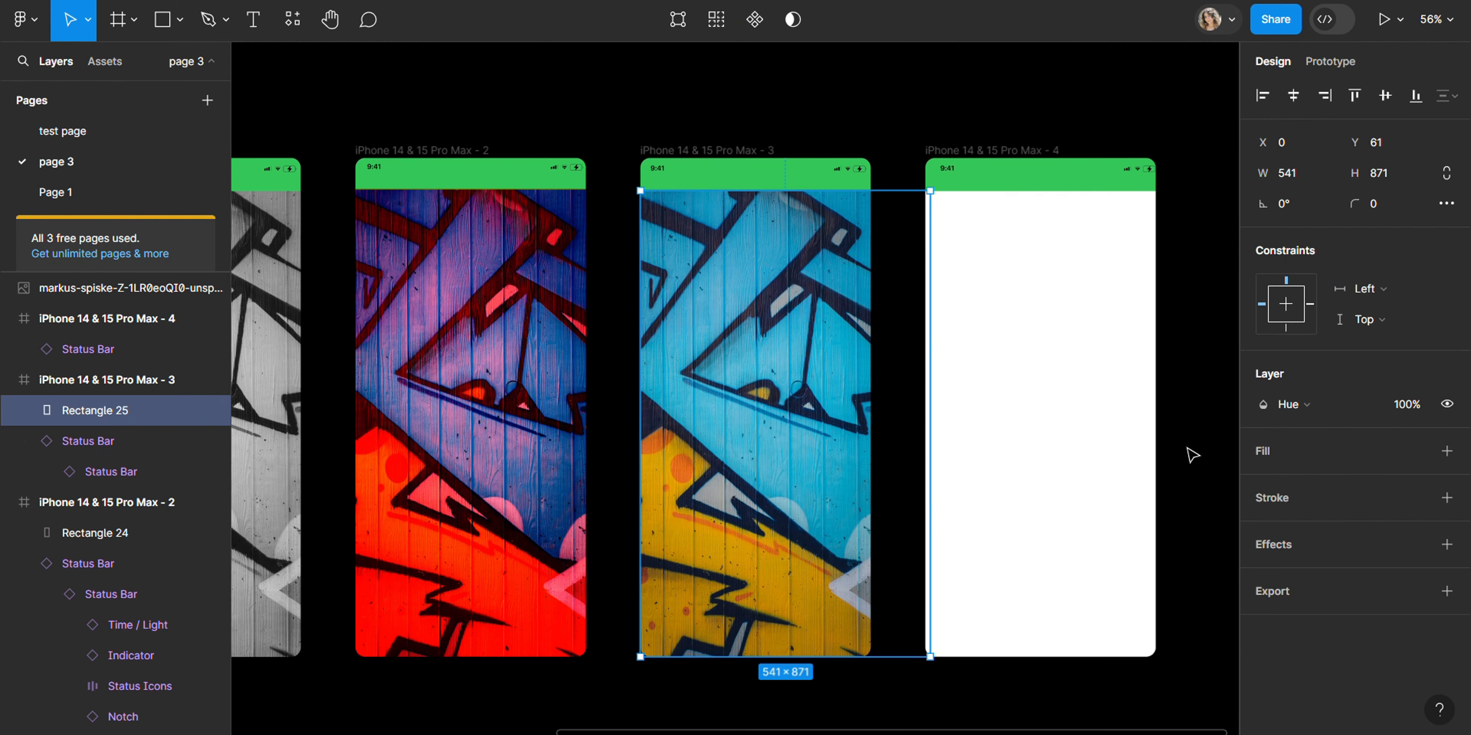
pyautogui.moveTo(921, 411); pyautogui.dragTo(869, 411)
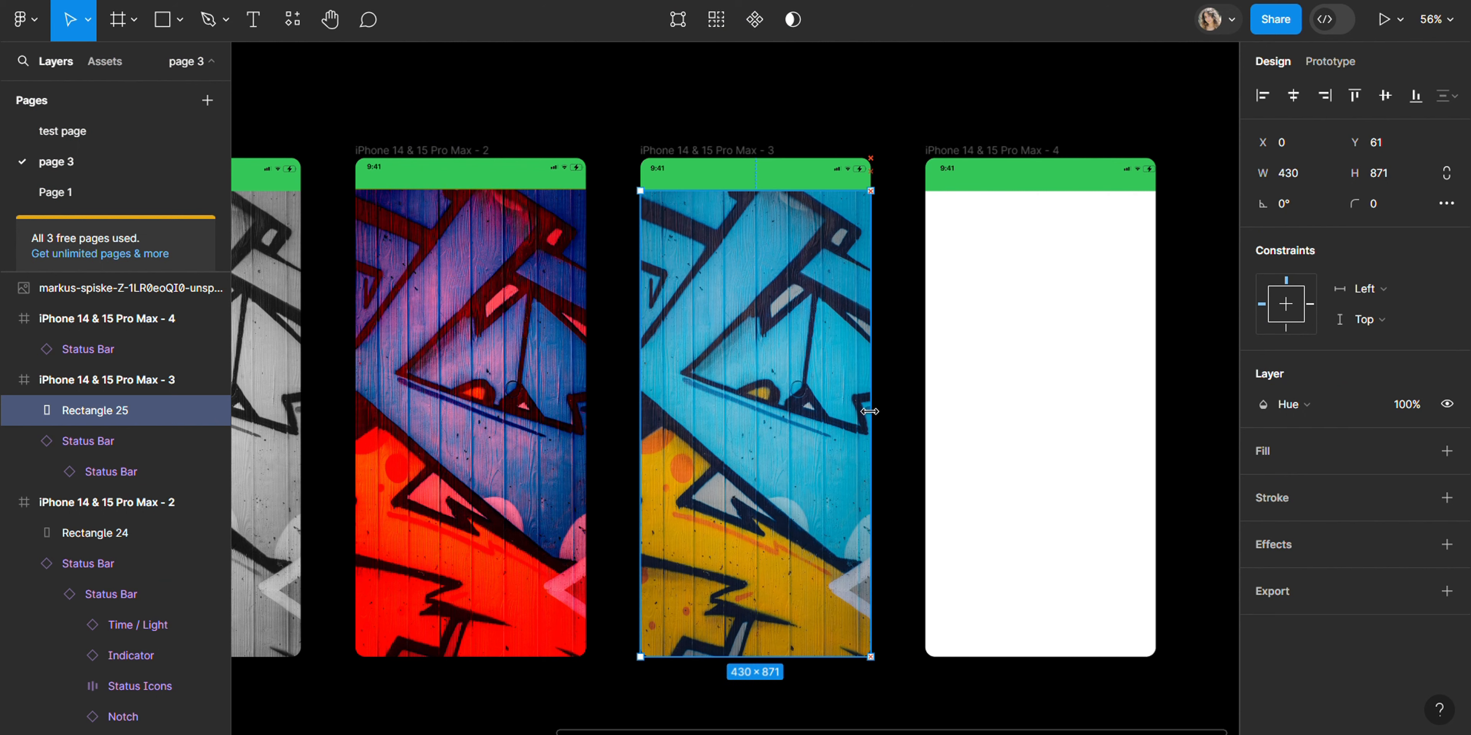
pyautogui.click(1333, 413)
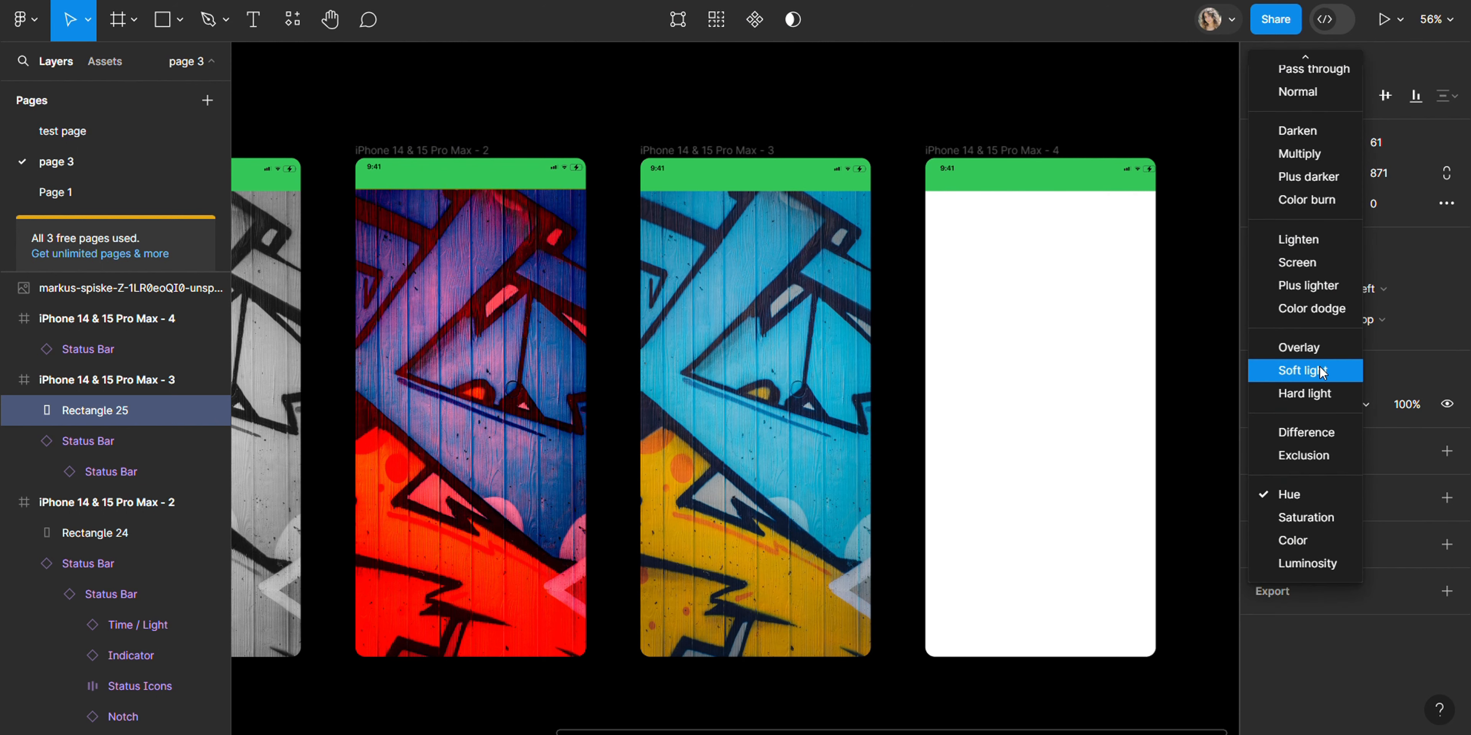
pyautogui.click(1216, 360)
pyautogui.click(1303, 404)
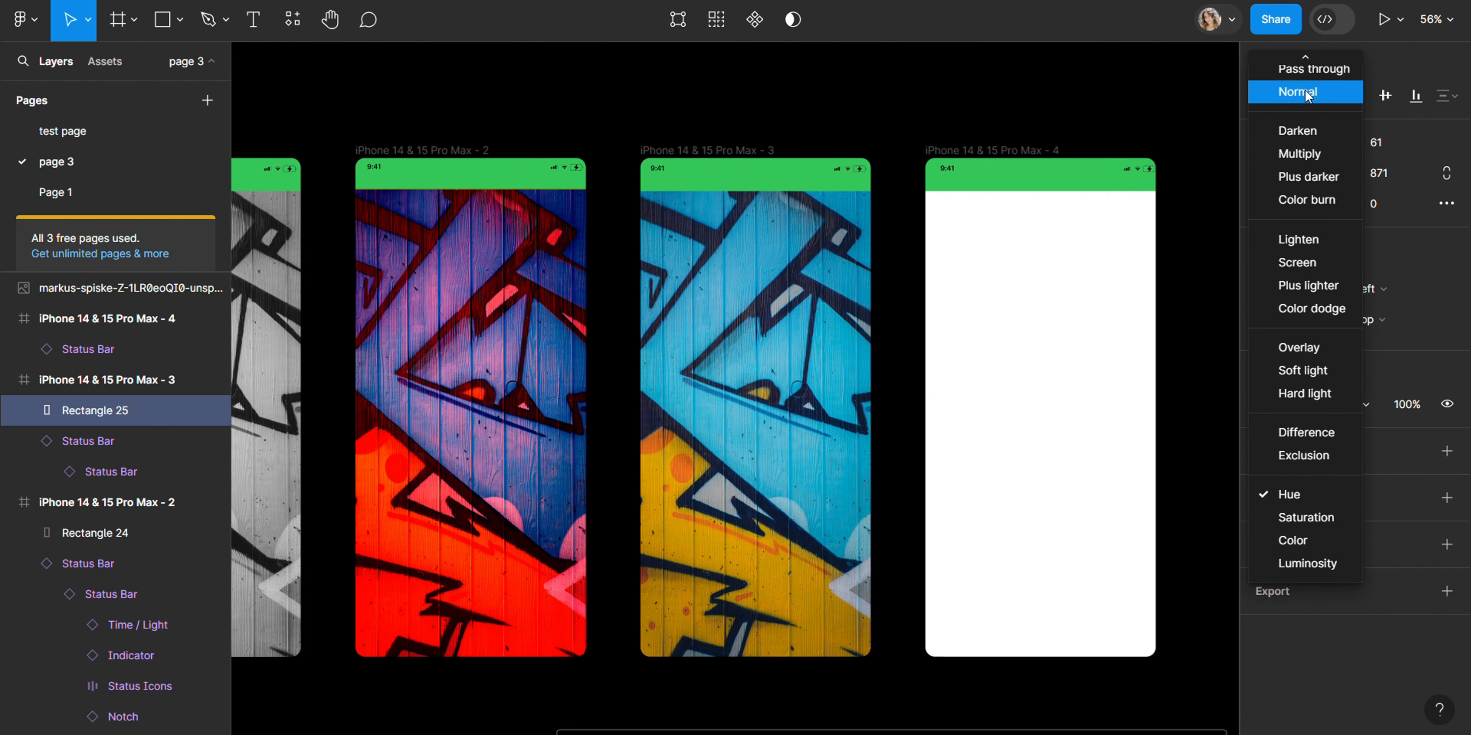
pyautogui.click(1299, 71)
# Step: Add a fill to the frame 3 rectangle and set it to pink EF44E8 at 55% opacity
pyautogui.click(1262, 440)
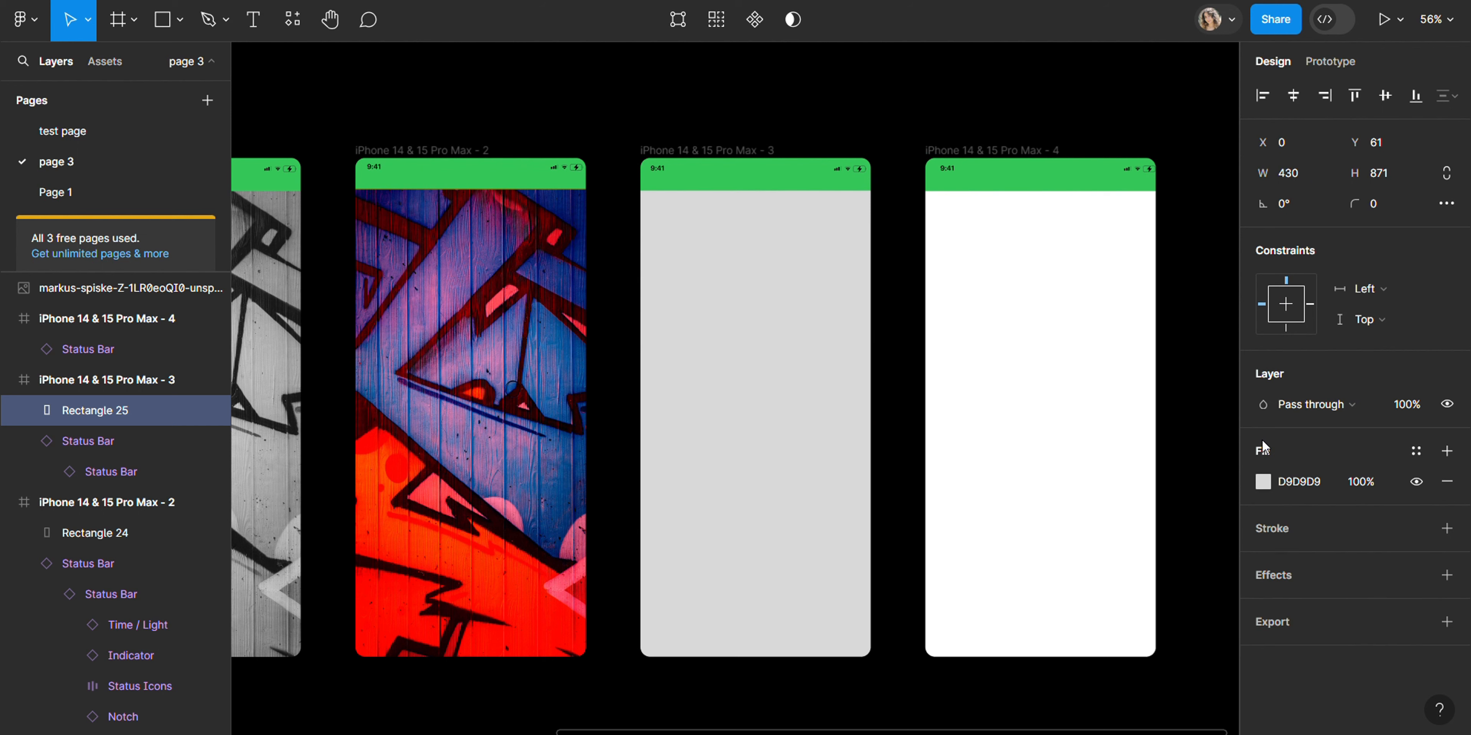
pyautogui.click(1263, 483)
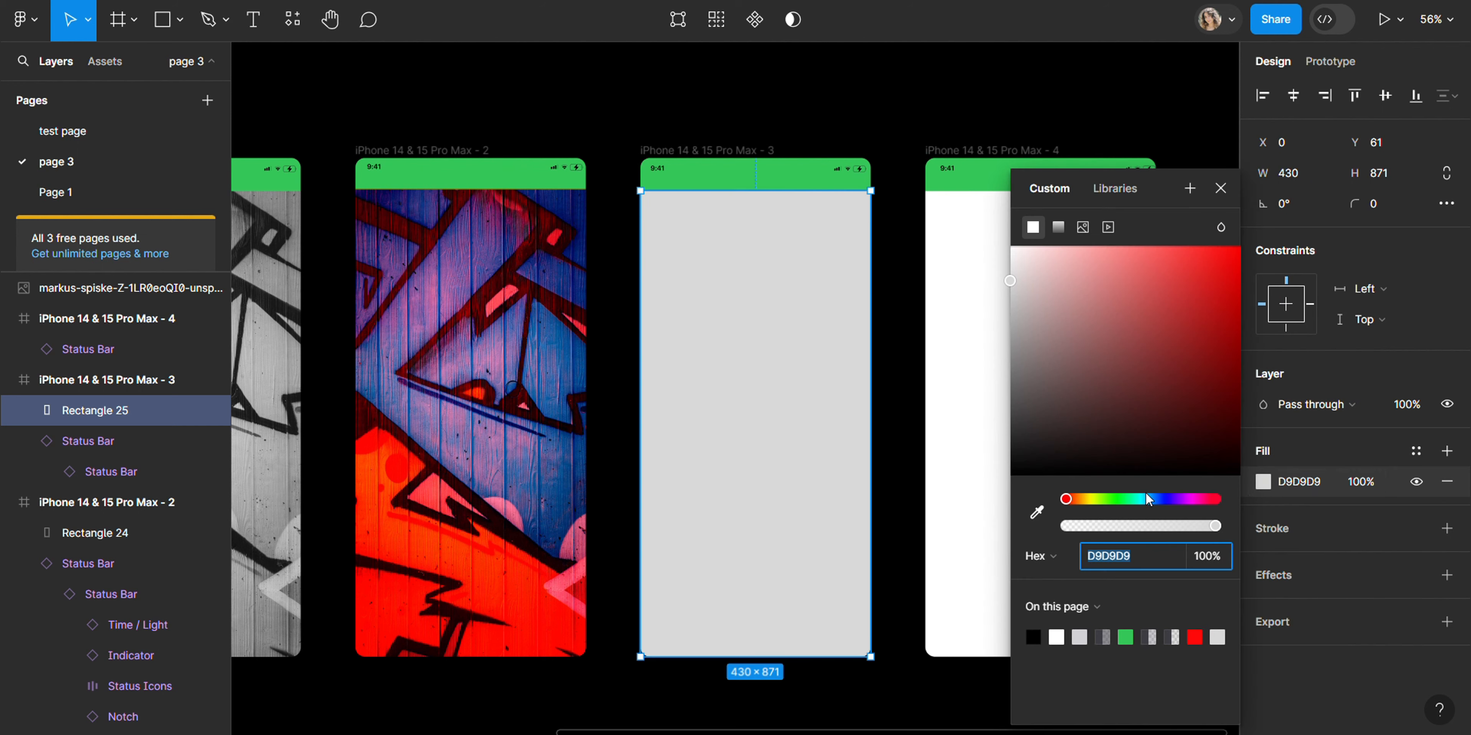
pyautogui.moveTo(1146, 498)
pyautogui.mouseDown()
pyautogui.moveTo(1192, 499)
pyautogui.moveTo(1147, 523)
pyautogui.mouseUp()
pyautogui.moveTo(1197, 345); pyautogui.dragTo(1176, 264)
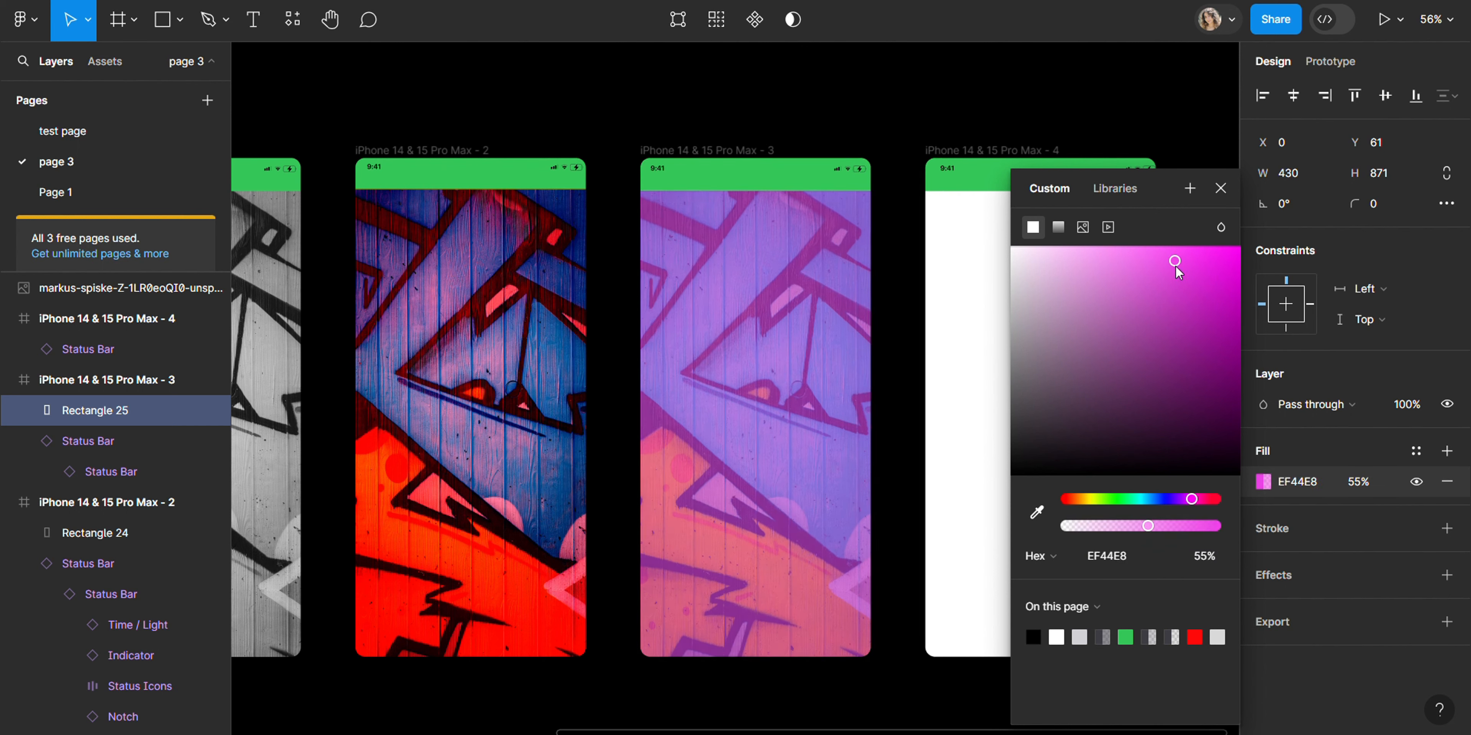
# Step: Reshape the frame 3 rectangle by moving its bottom-right vertex up toward the upper left, forming a diagonal shape
pyautogui.doubleClick(739, 360)
pyautogui.moveTo(870, 656); pyautogui.dragTo(697, 278)
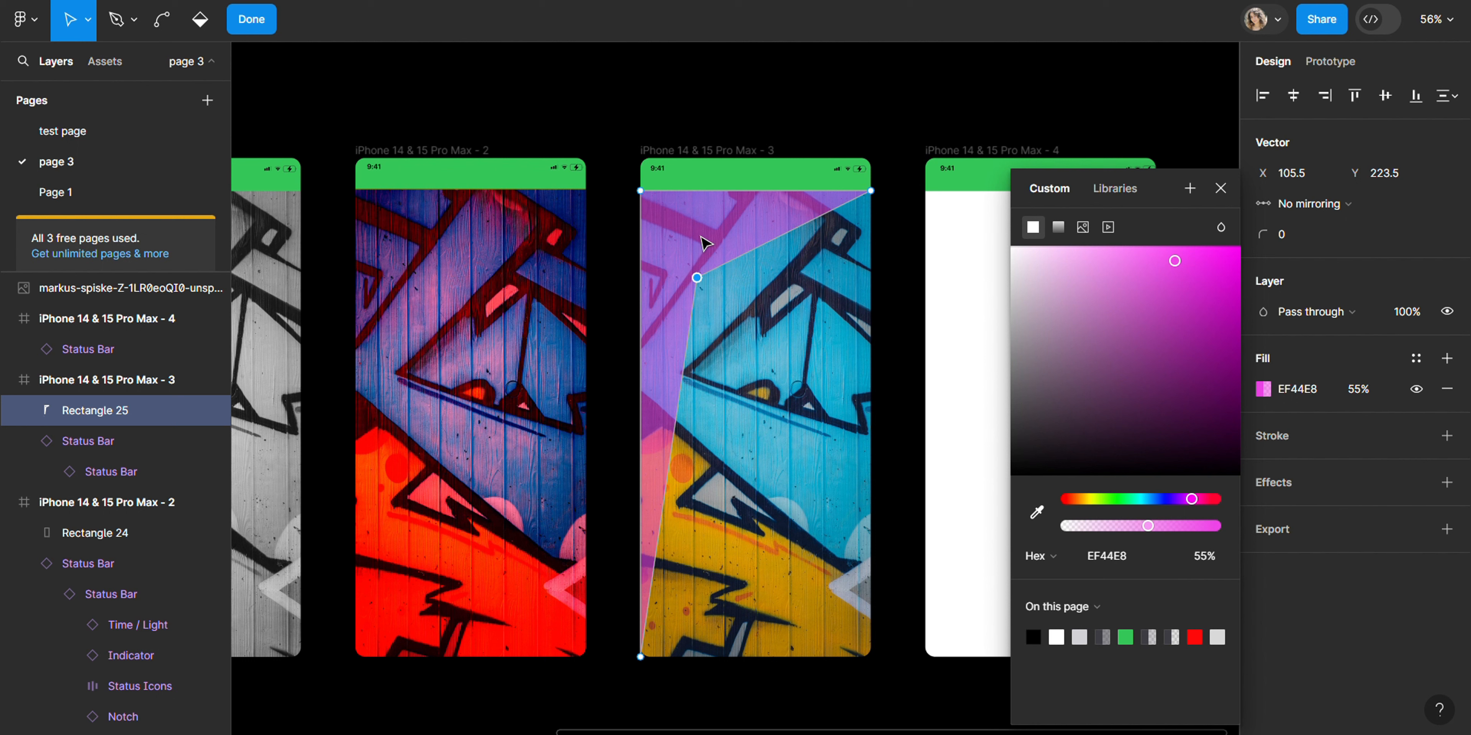
pyautogui.click(765, 346)
pyautogui.click(245, 23)
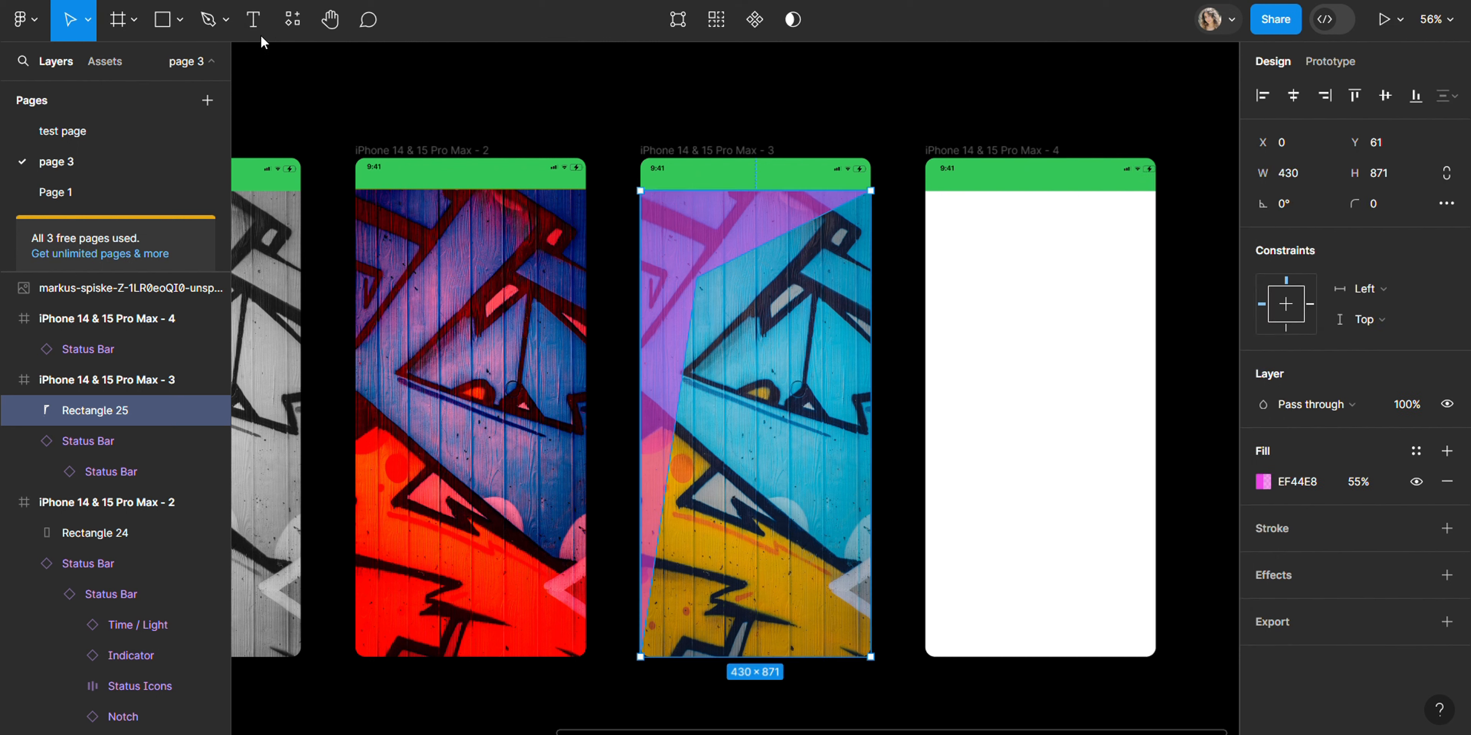
# Step: Duplicate the diagonal shape and rotate the copy about 176° so it covers frame 3's opposite side
pyautogui.click(725, 282)
pyautogui.moveTo(689, 244); pyautogui.dragTo(758, 360)
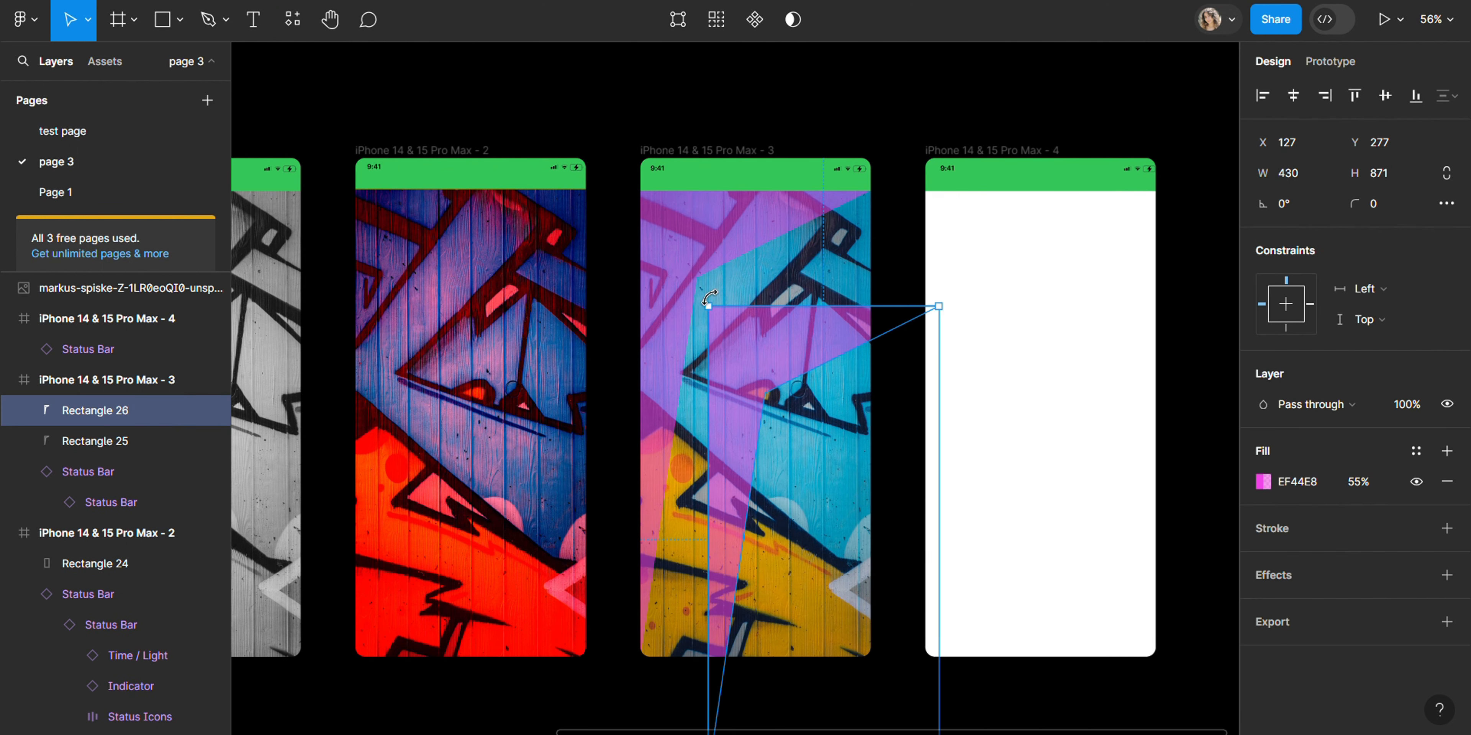
pyautogui.moveTo(710, 294); pyautogui.dragTo(877, 673)
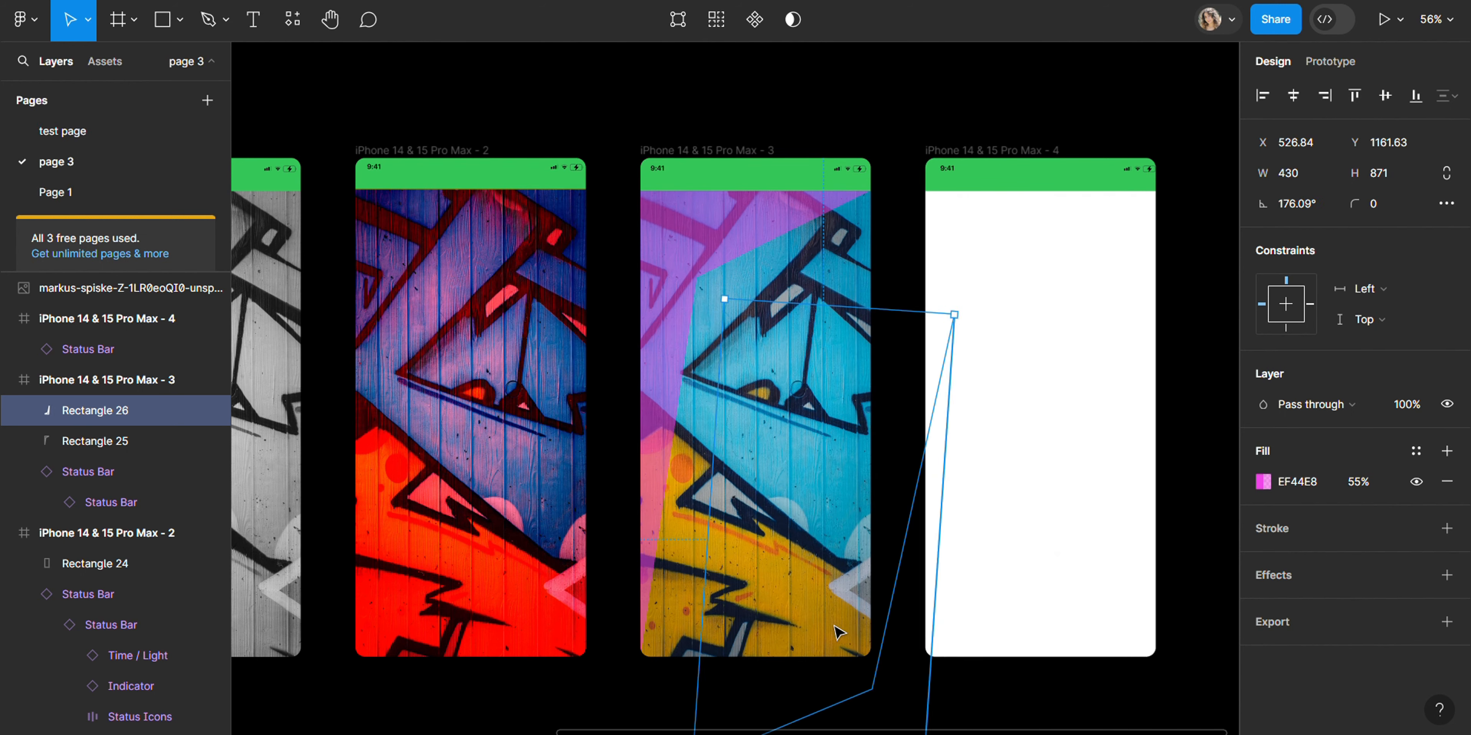
pyautogui.moveTo(839, 632); pyautogui.dragTo(772, 501)
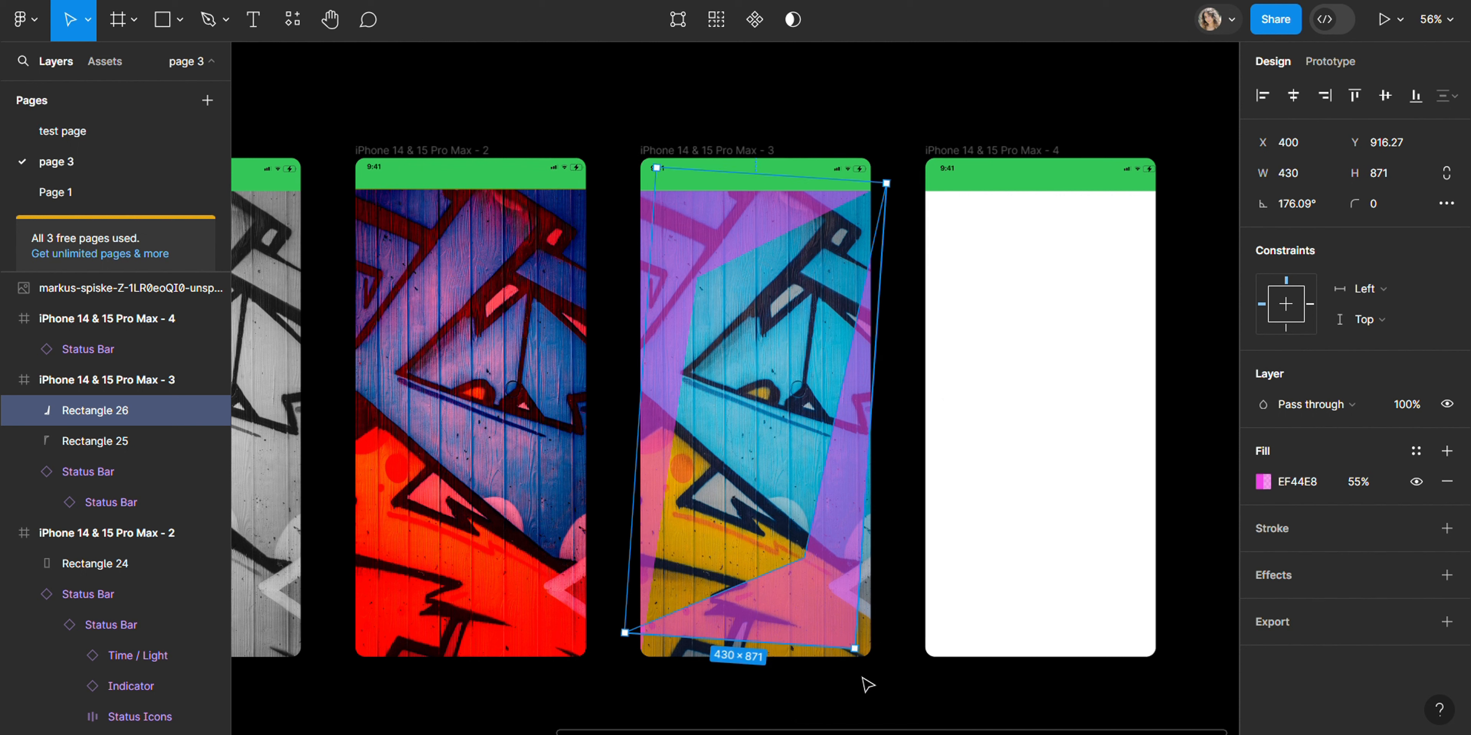
# Step: Adjust the duplicate to about 413 × 877 at a -179.52° rotation so it fits inside frame 3
pyautogui.moveTo(862, 659); pyautogui.dragTo(868, 658)
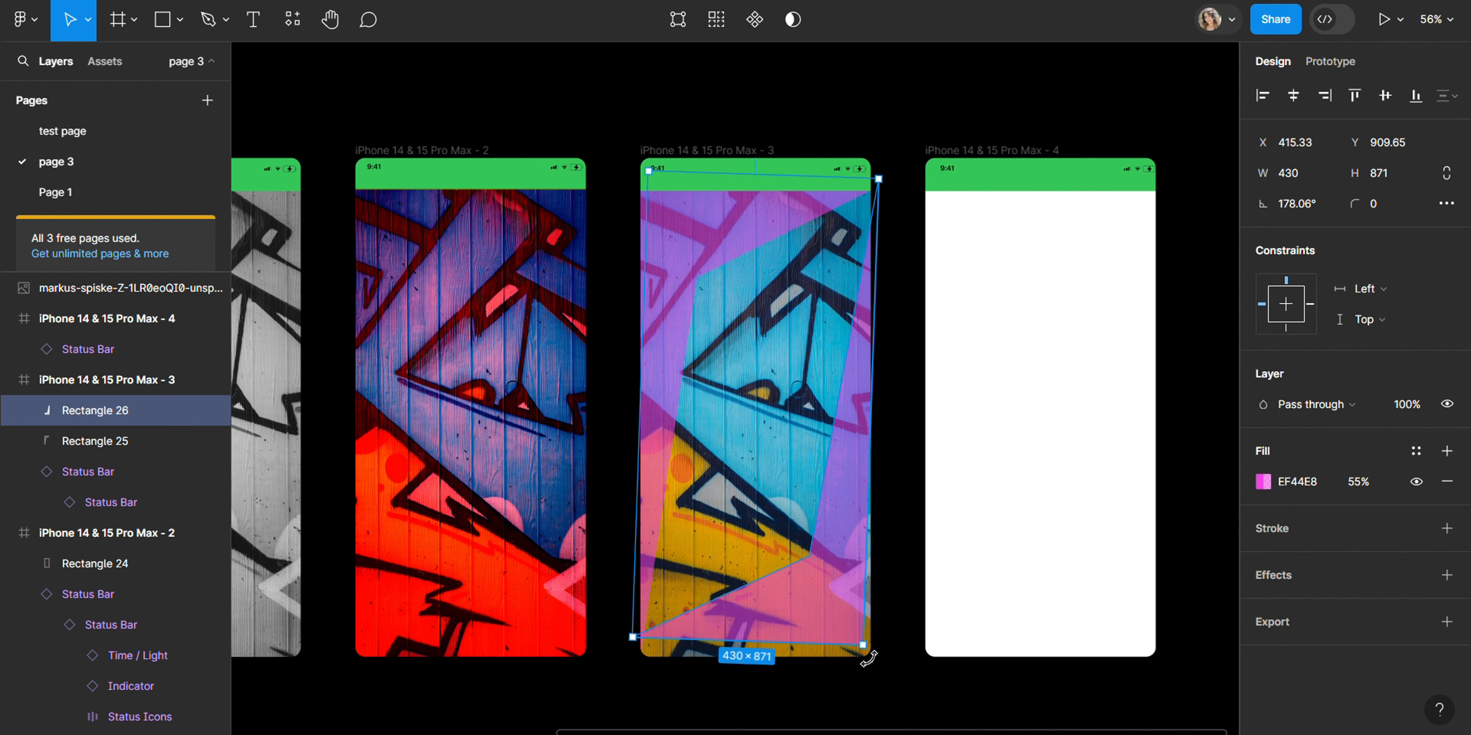
pyautogui.moveTo(797, 496); pyautogui.dragTo(801, 507)
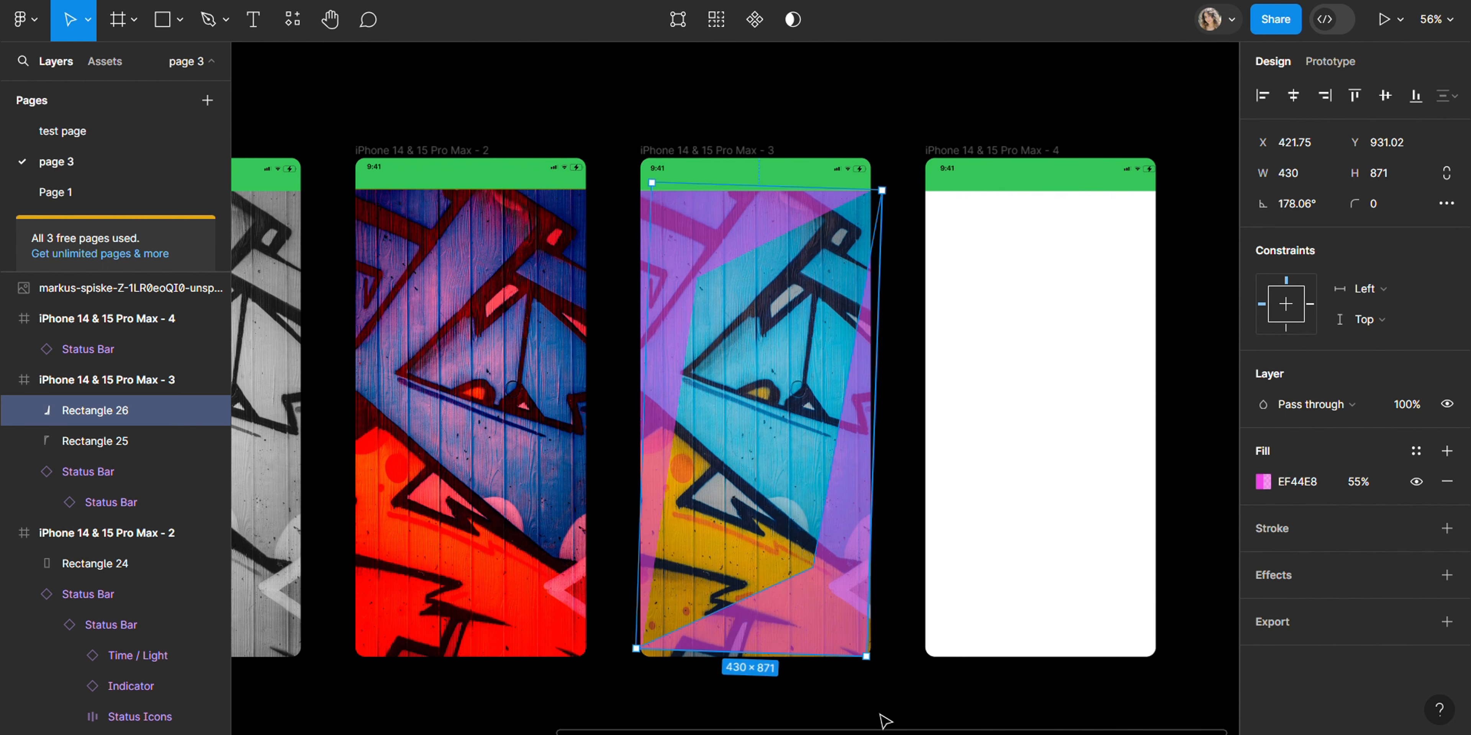
pyautogui.moveTo(869, 663); pyautogui.dragTo(863, 643)
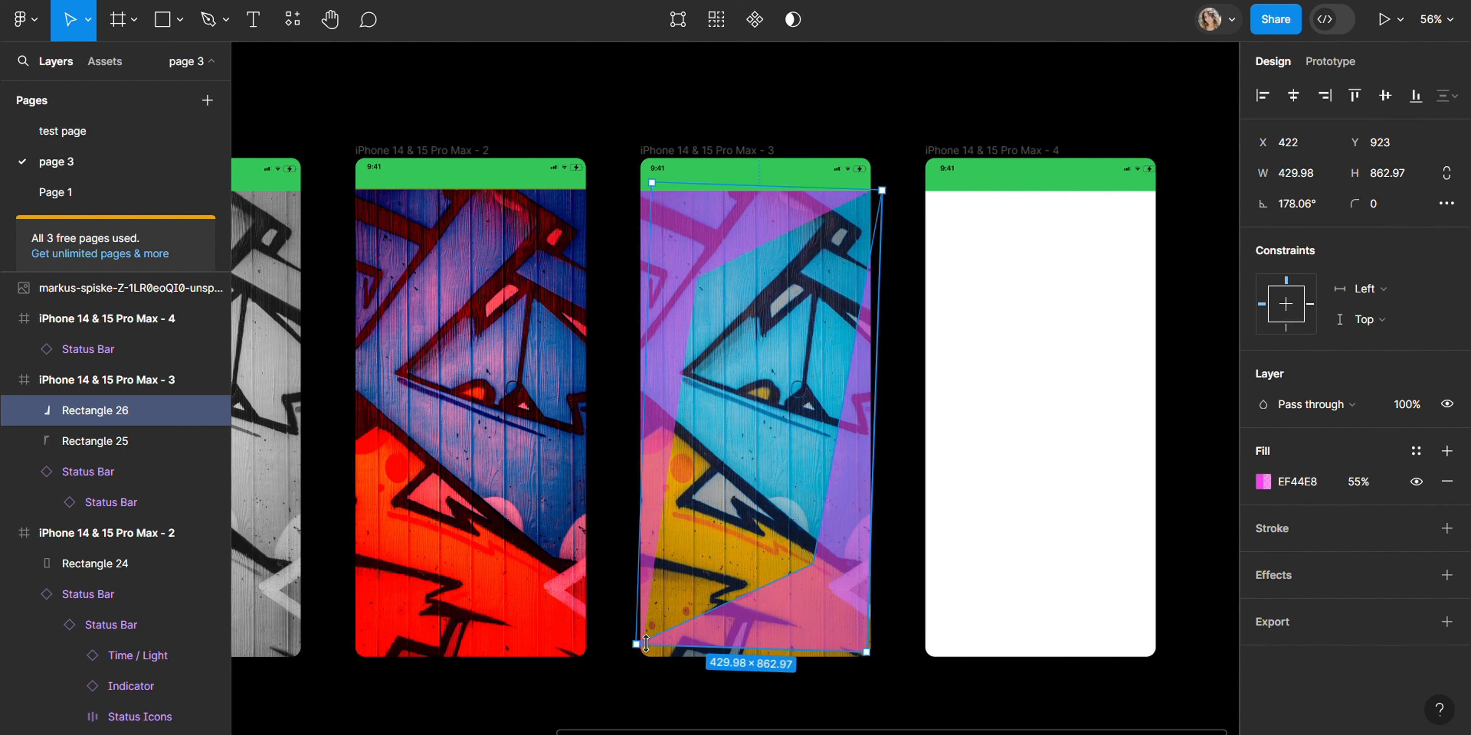
pyautogui.moveTo(645, 643); pyautogui.dragTo(654, 651)
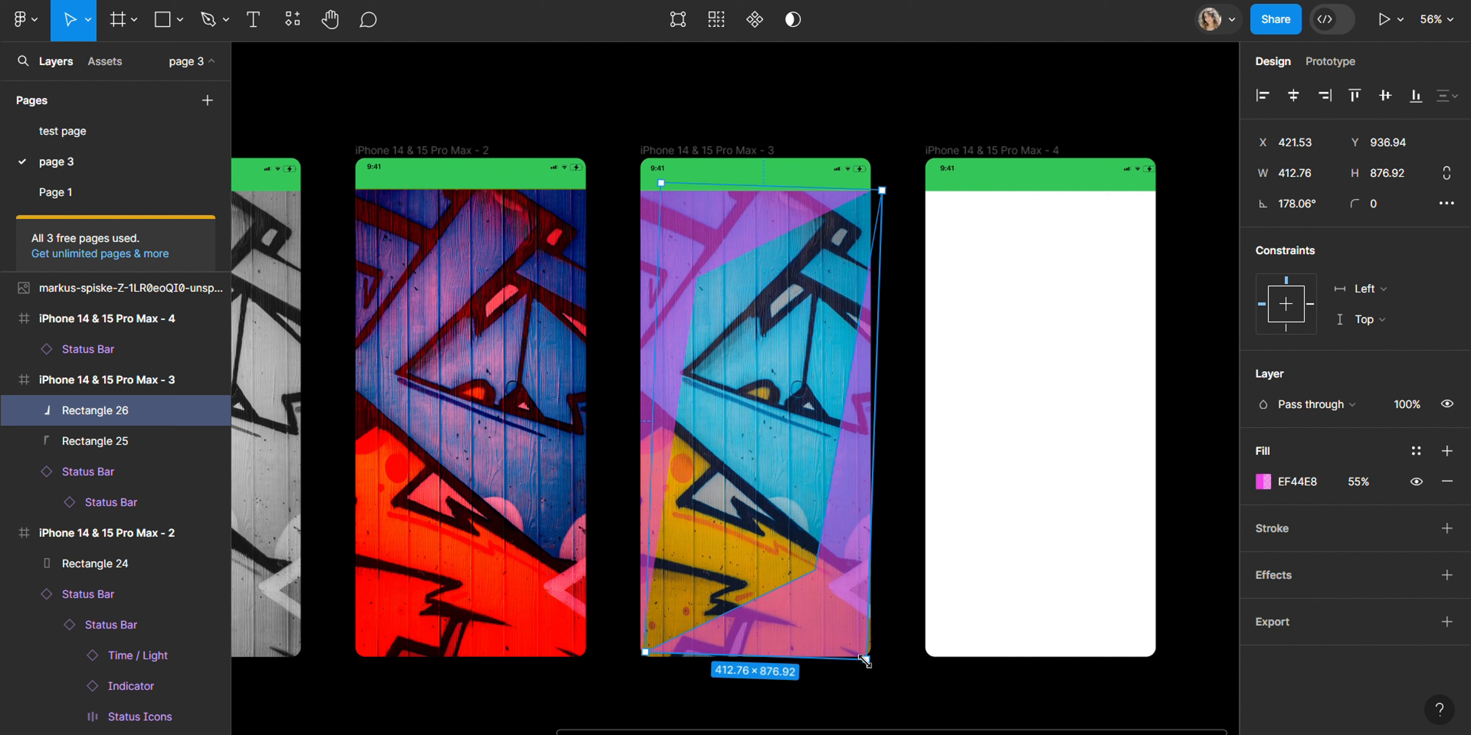
pyautogui.moveTo(874, 665); pyautogui.dragTo(876, 658)
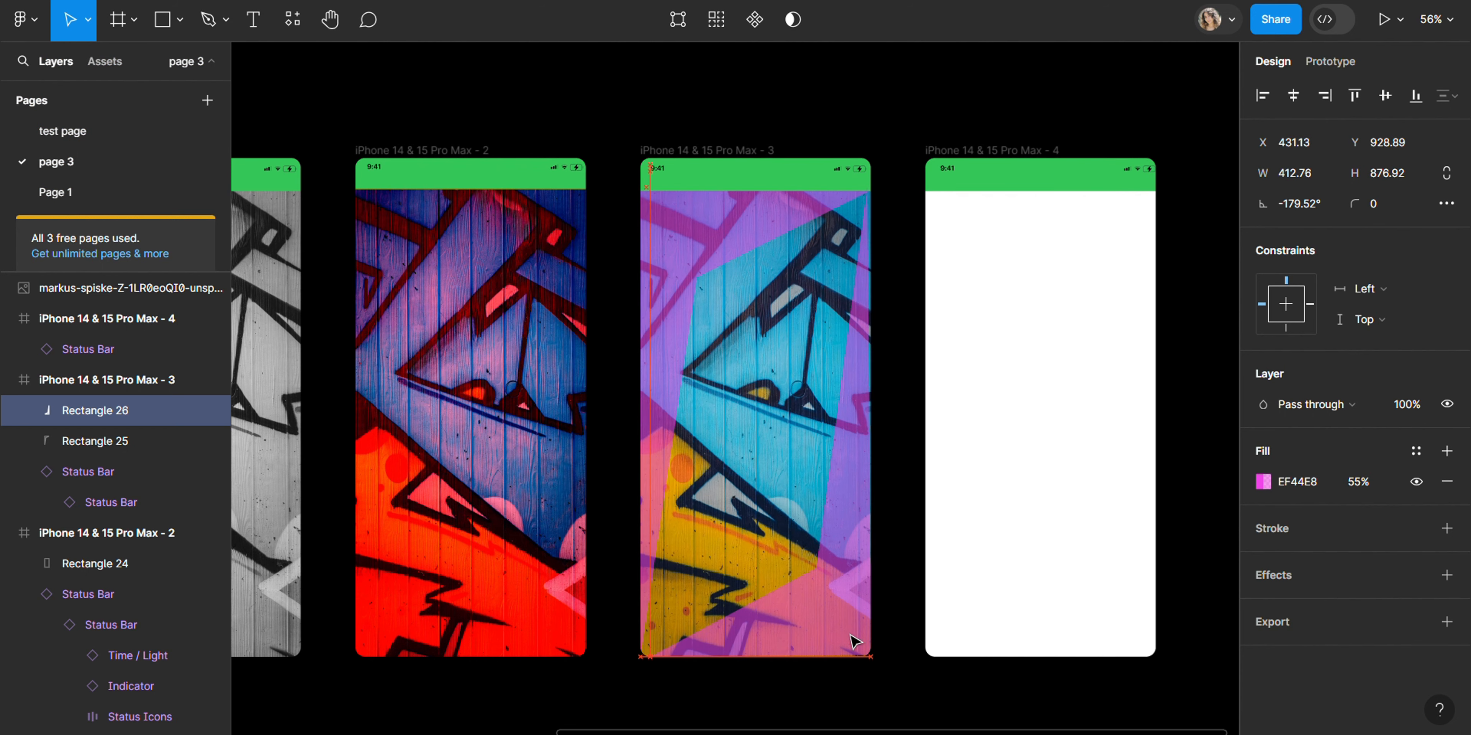
pyautogui.click(899, 625)
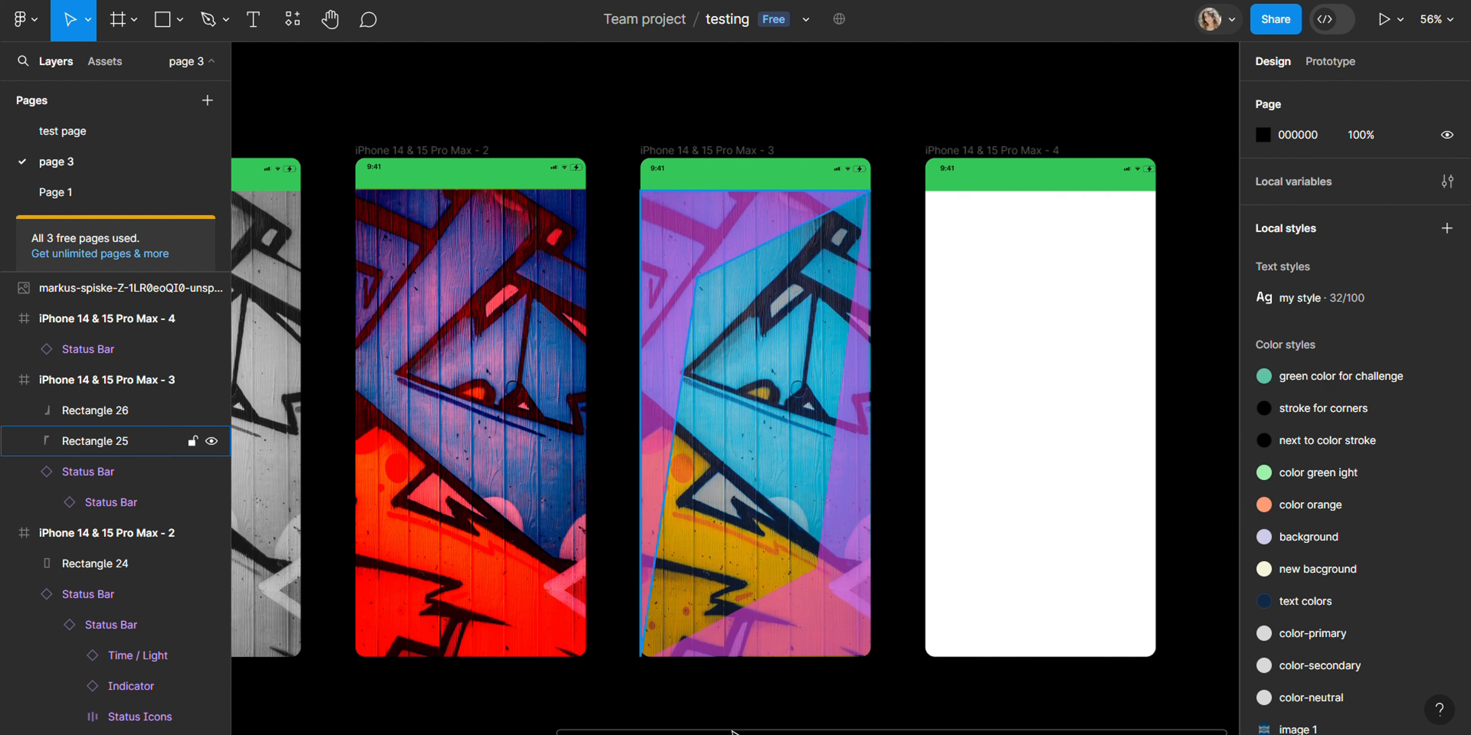
# Step: Set frame 3's blend mode to Exclusion
pyautogui.click(656, 150)
pyautogui.click(1359, 438)
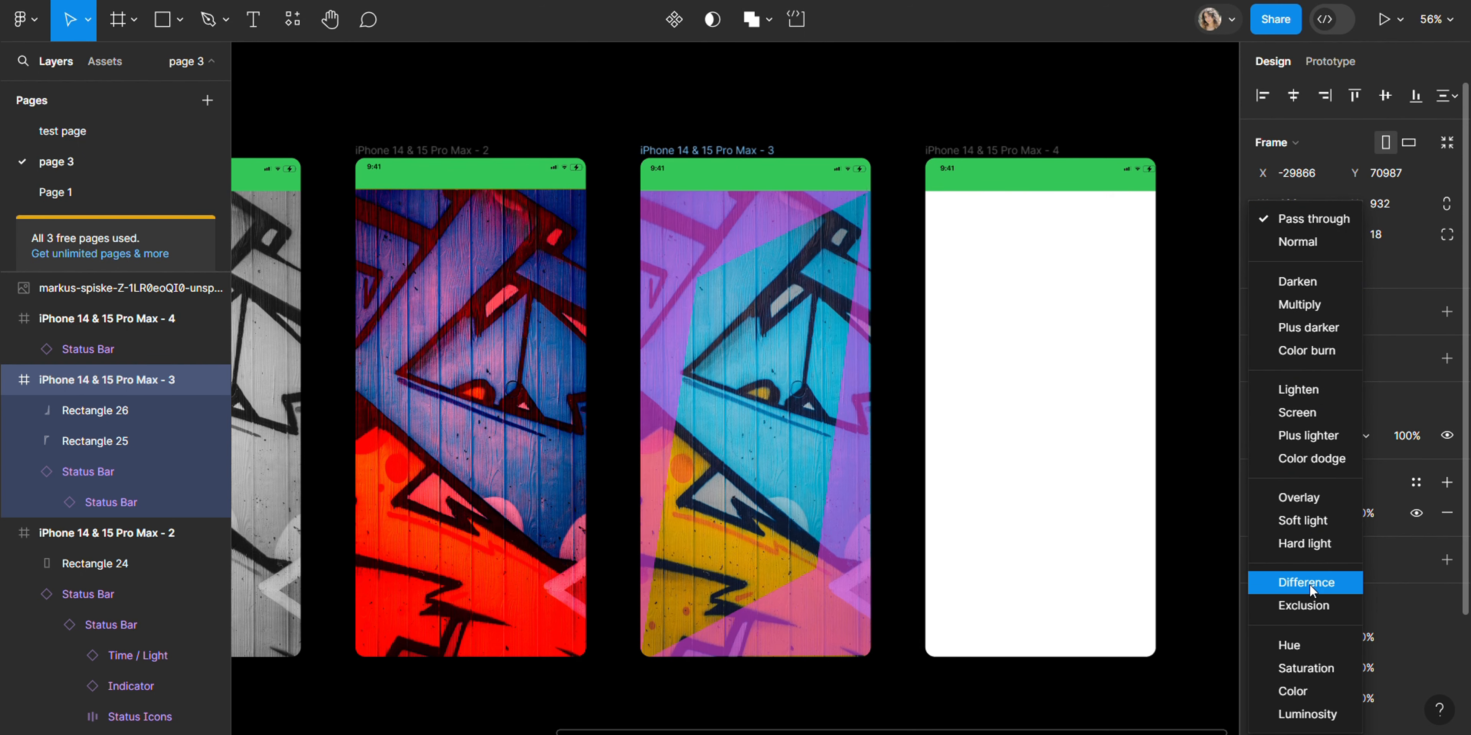
pyautogui.click(1310, 599)
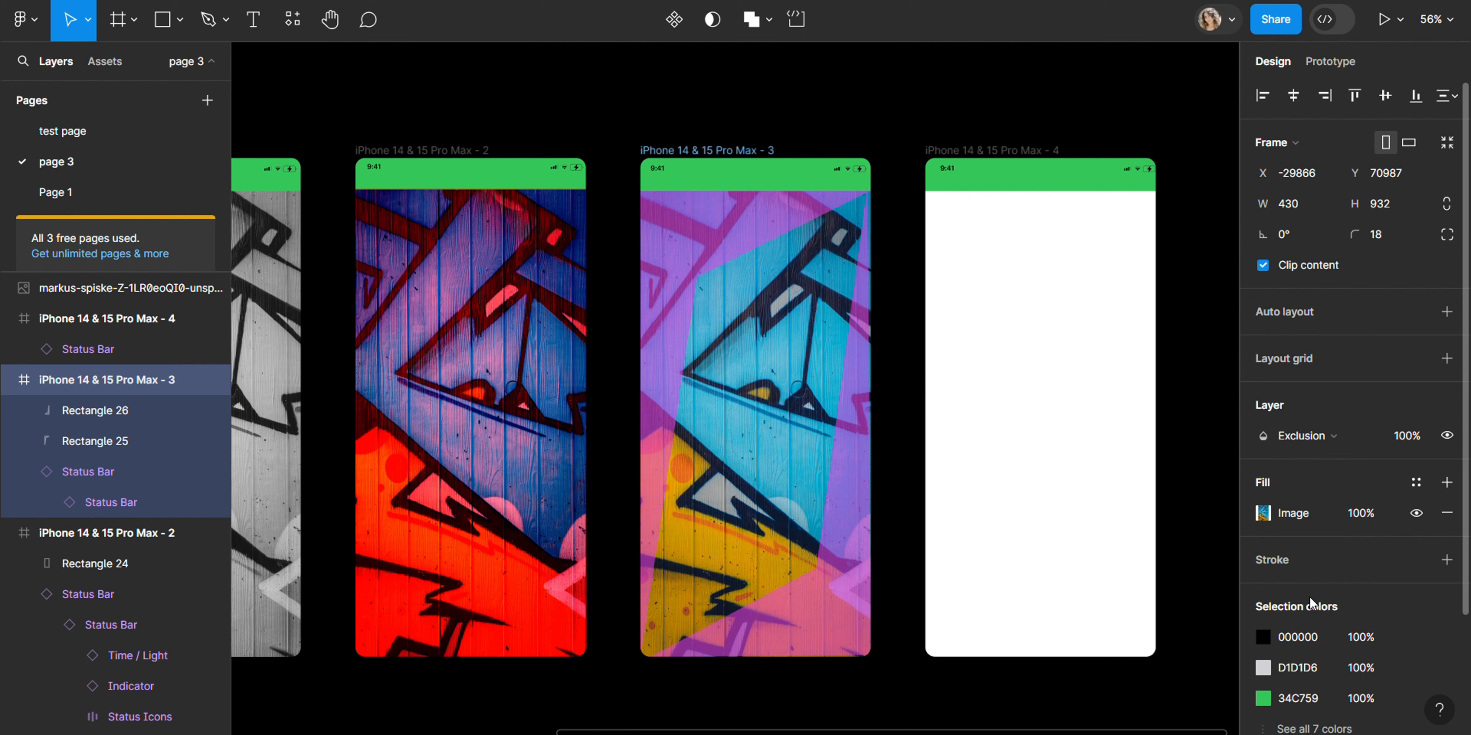
pyautogui.click(1027, 130)
# Step: Change the first diagonal shape's fill colour to deep purple 25002B, keeping 55% opacity
pyautogui.doubleClick(712, 207)
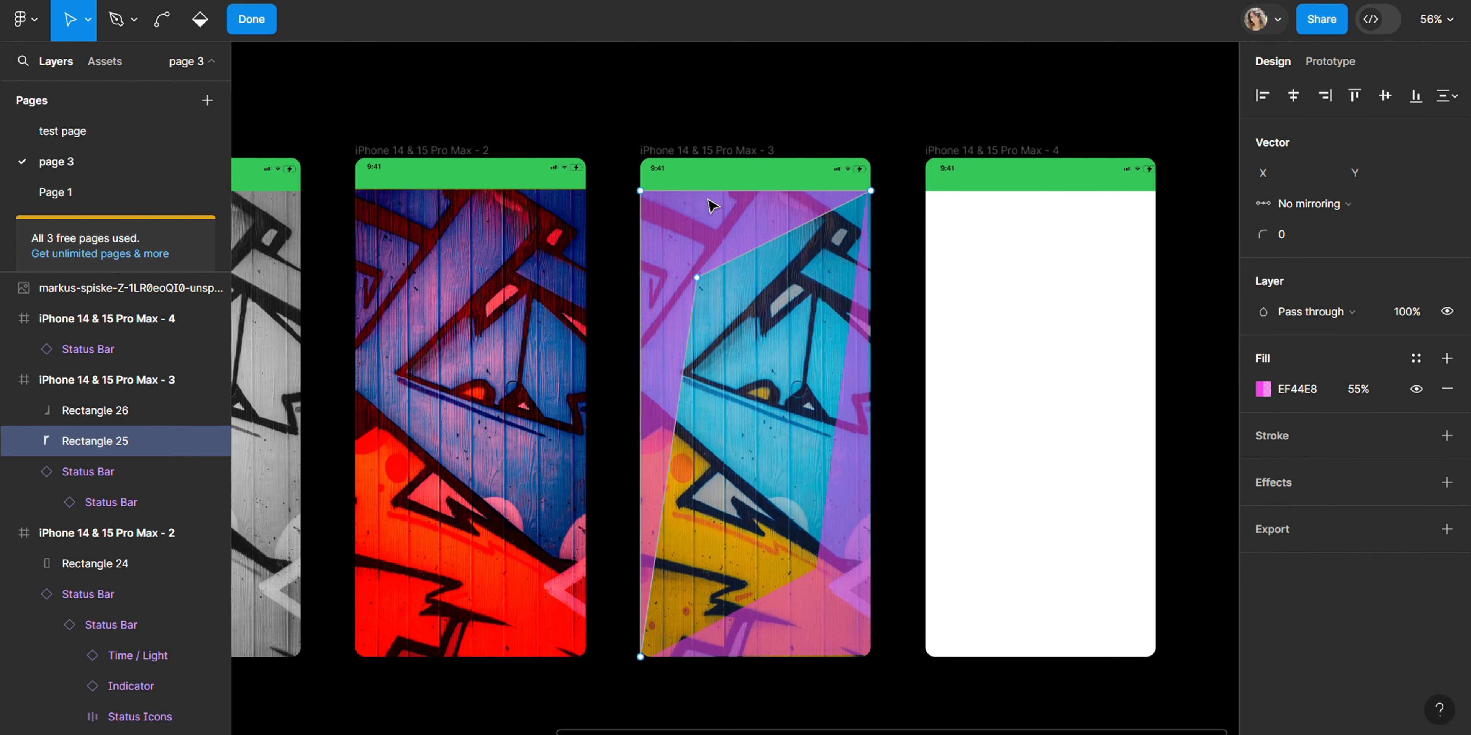
pyautogui.click(1264, 388)
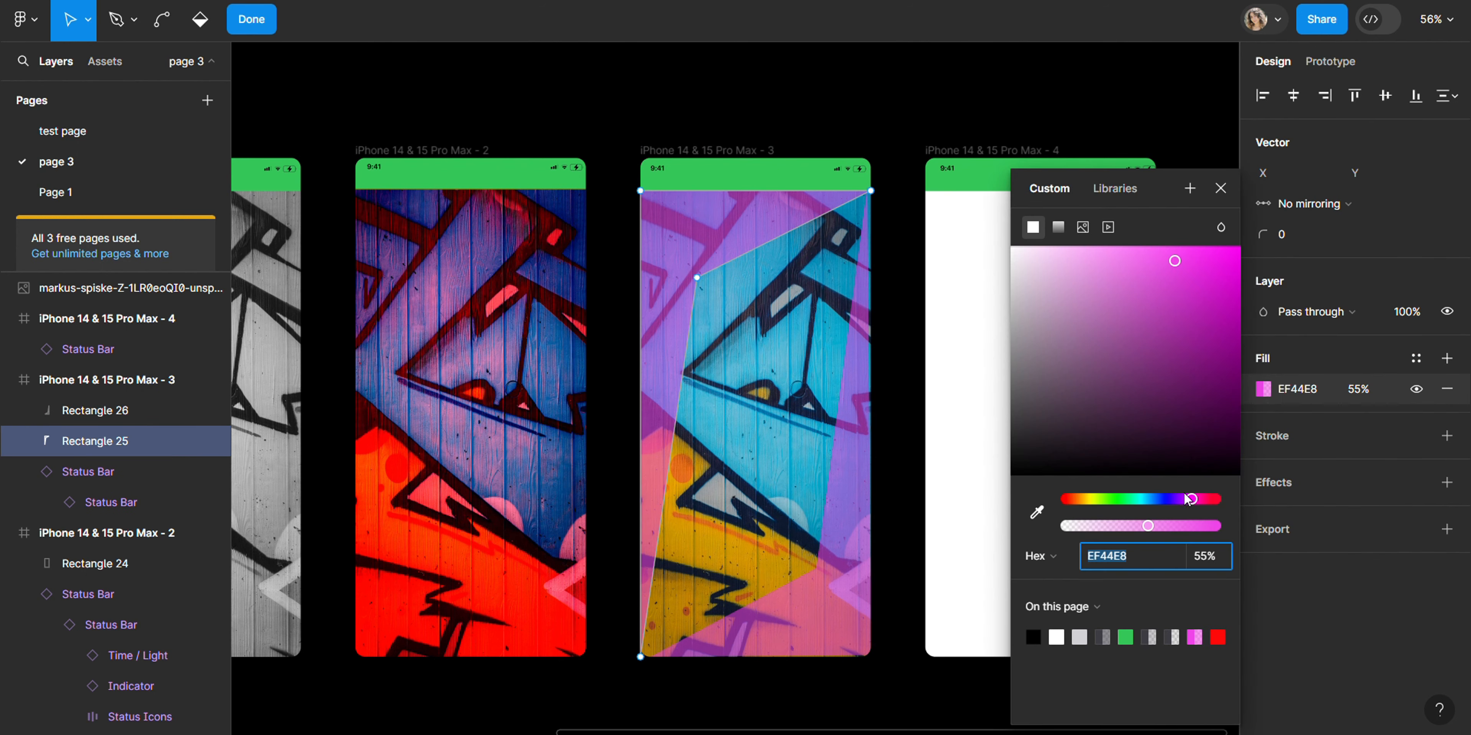
pyautogui.moveTo(1187, 395); pyautogui.dragTo(1240, 437)
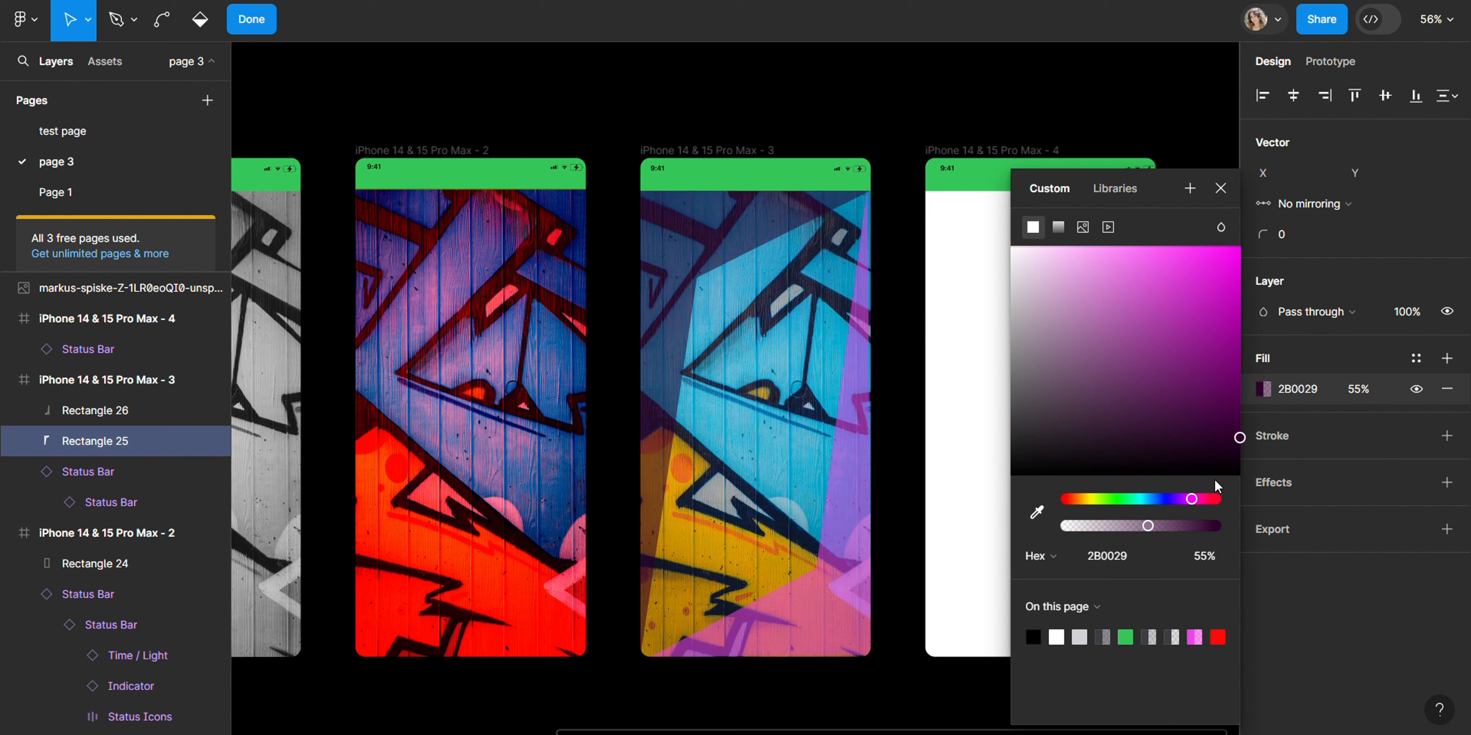
pyautogui.moveTo(1157, 499); pyautogui.dragTo(1071, 483)
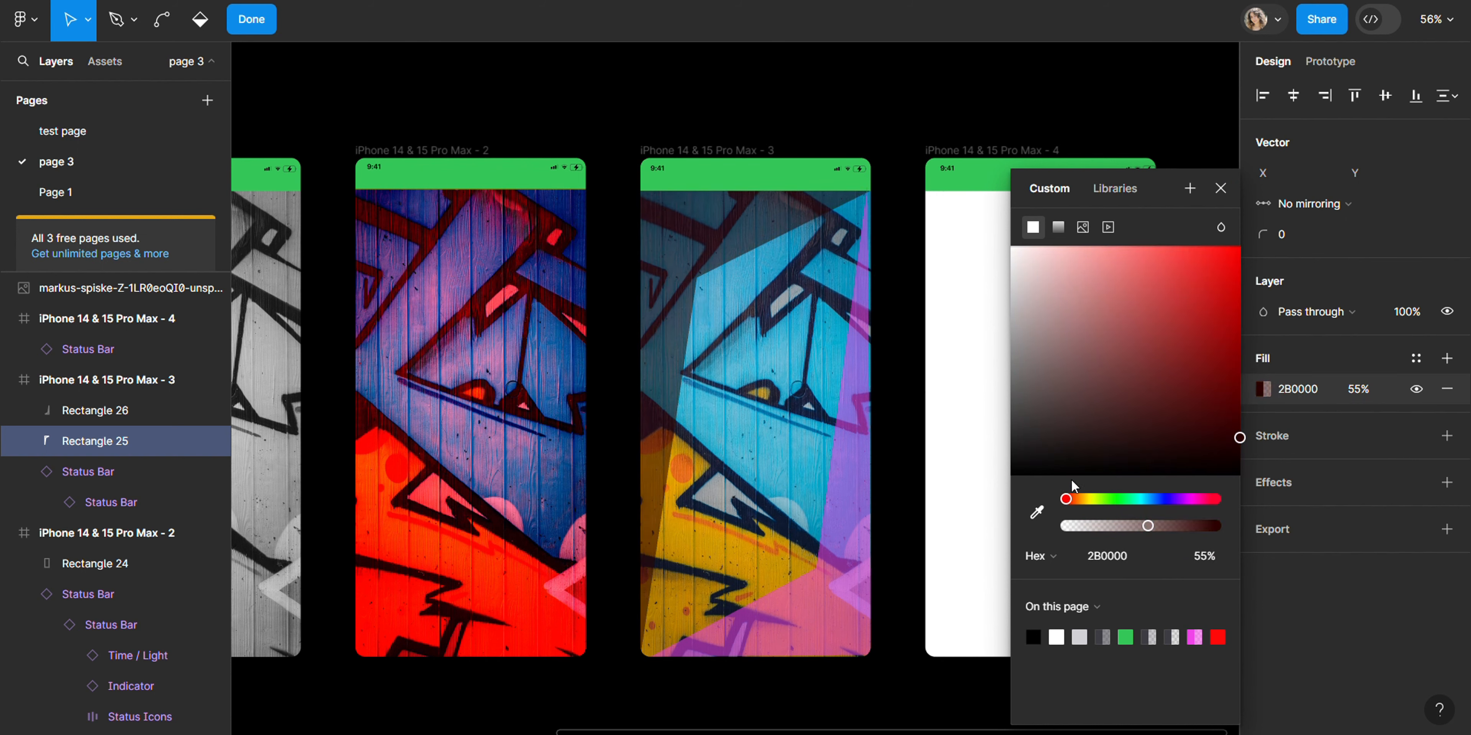
pyautogui.press('Escape')
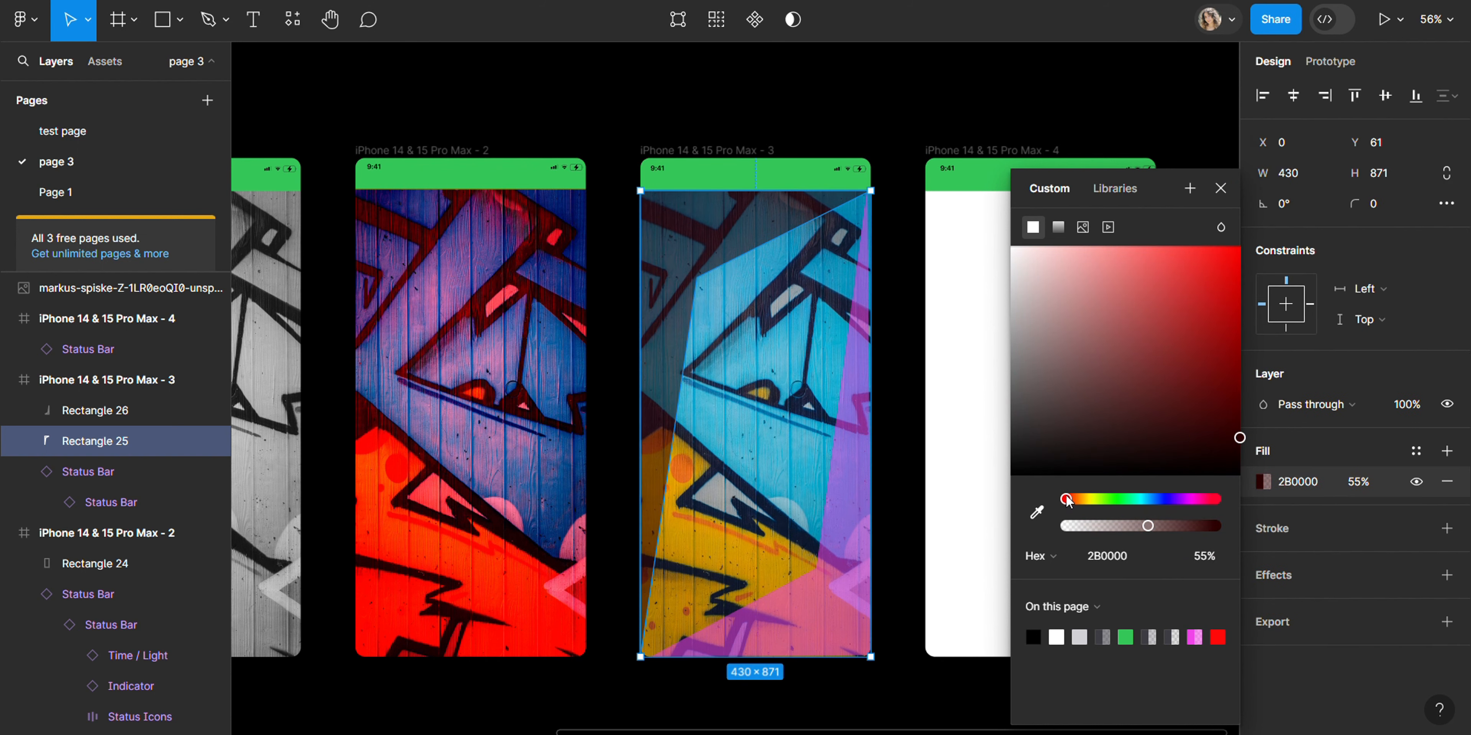
pyautogui.moveTo(1188, 500)
pyautogui.mouseDown()
pyautogui.moveTo(1140, 500)
pyautogui.moveTo(1186, 500)
pyautogui.mouseUp()
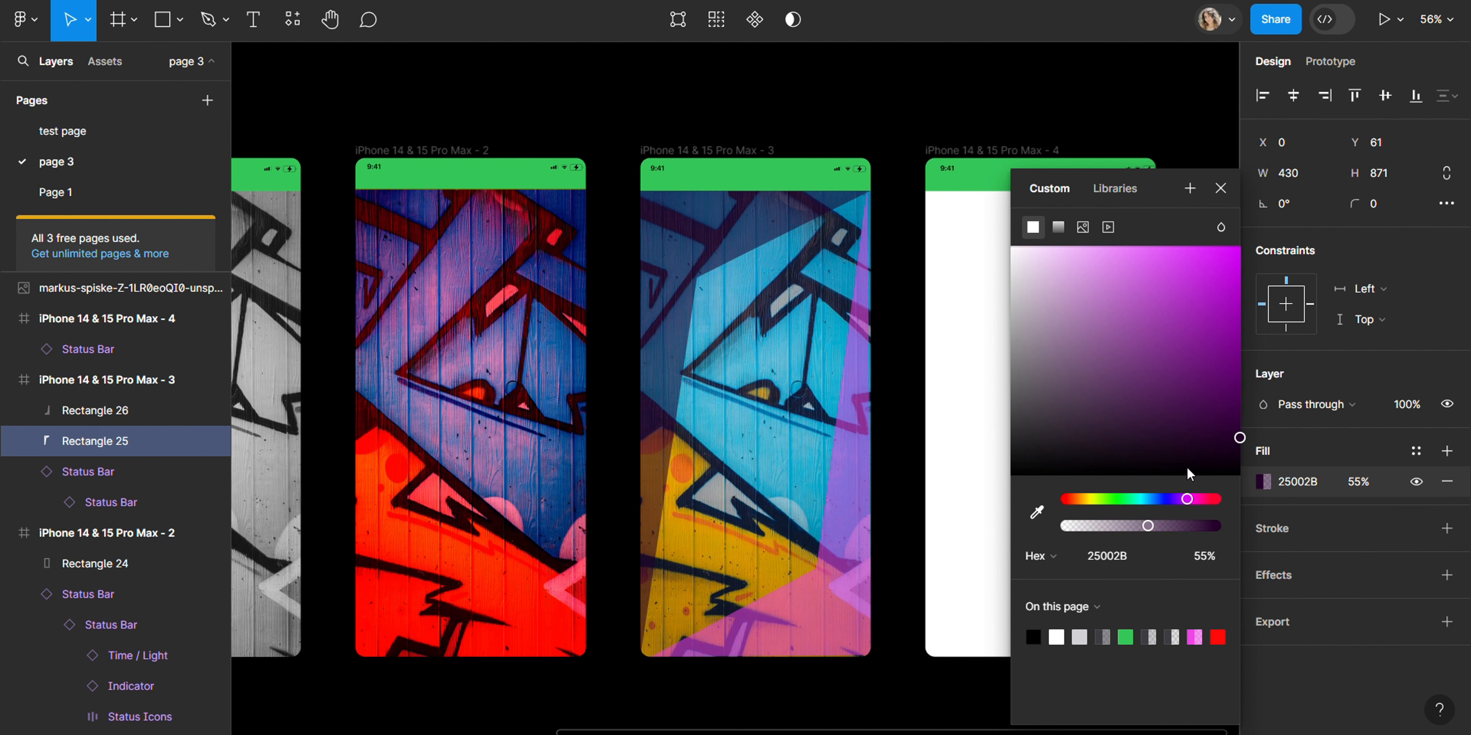
# Step: Recolour the duplicate shape's fill to a bright green around 8FEF44 at 55% opacity
pyautogui.click(865, 448)
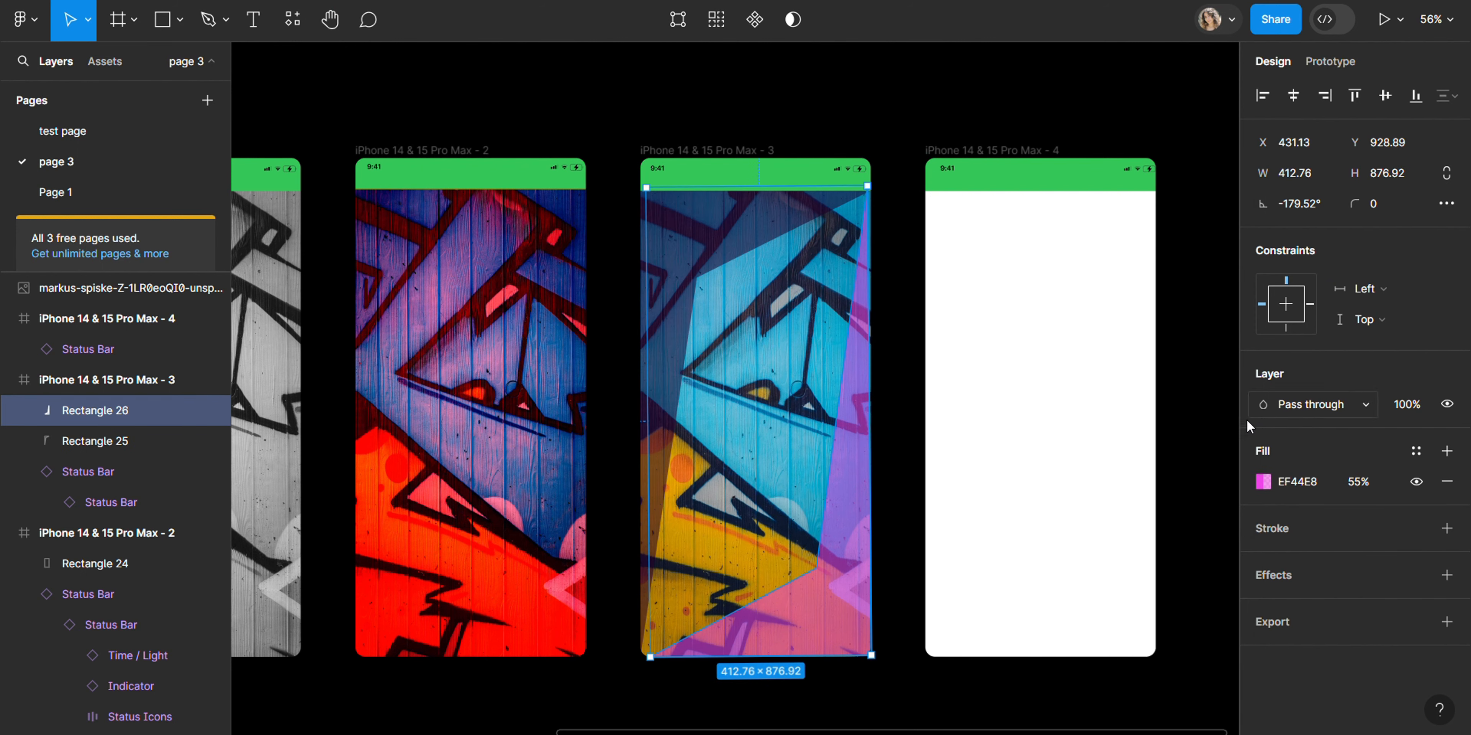
pyautogui.click(1263, 483)
pyautogui.click(1105, 499)
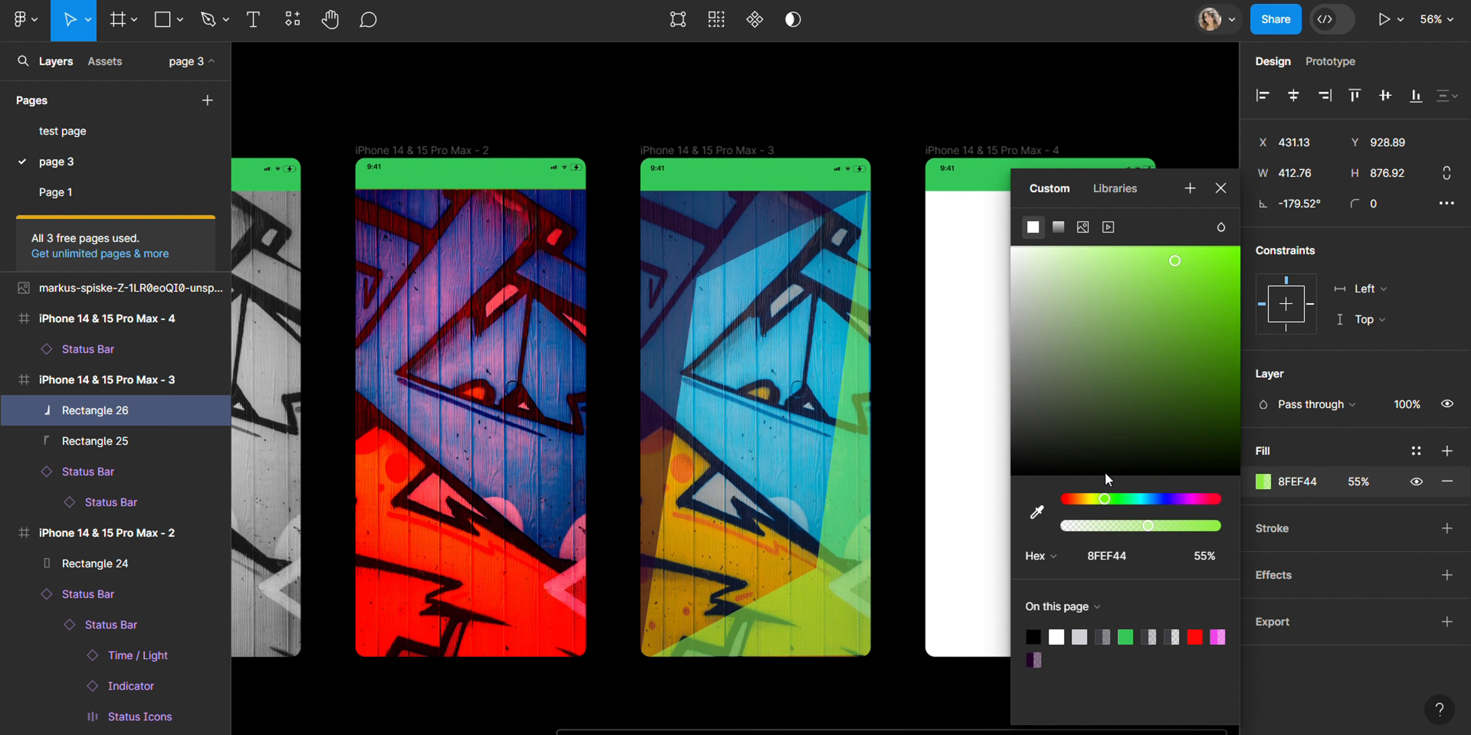
pyautogui.moveTo(1179, 394); pyautogui.dragTo(1174, 313)
pyautogui.click(1040, 102)
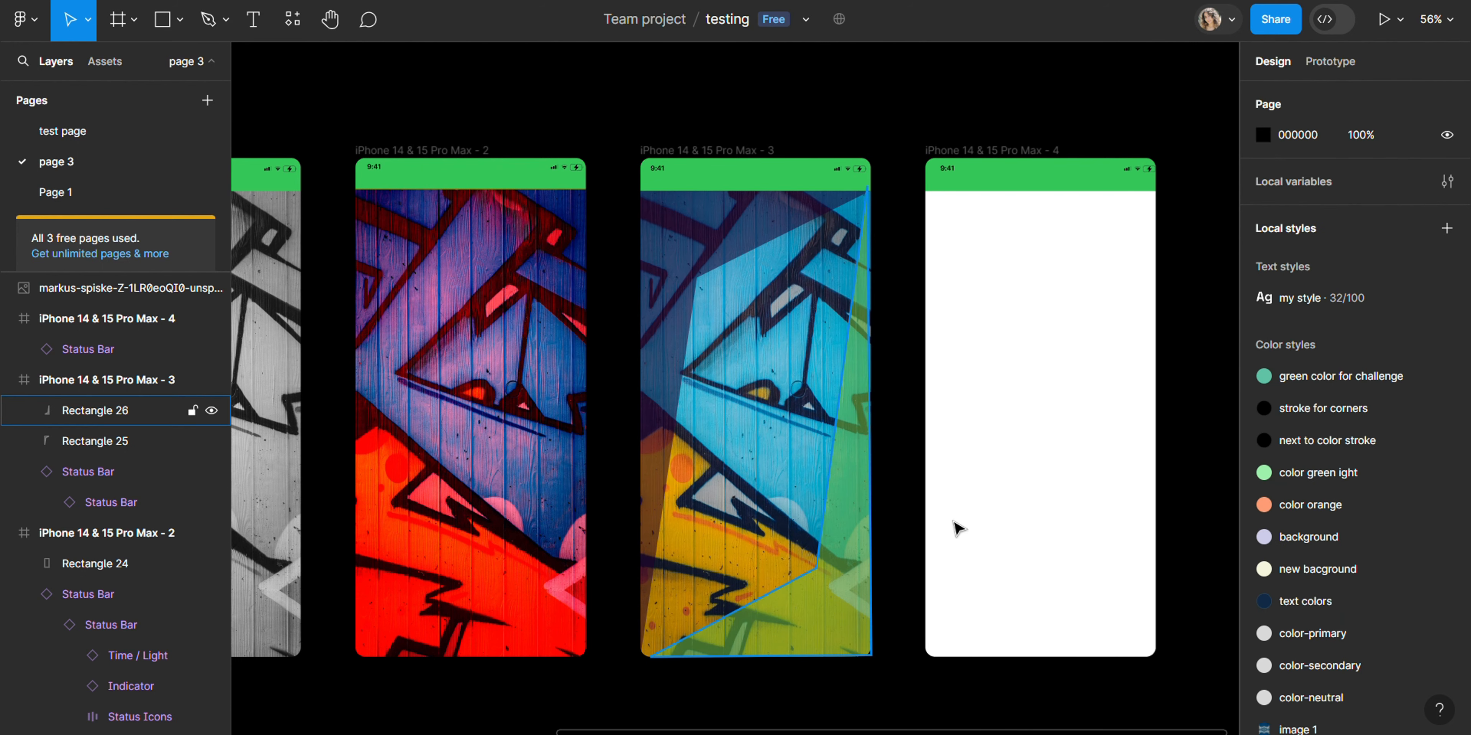
# Step: Copy the graffiti image fill and paste it as the fill of frame 4
pyautogui.scroll(-5, 780, 427)
pyautogui.click(387, 311)
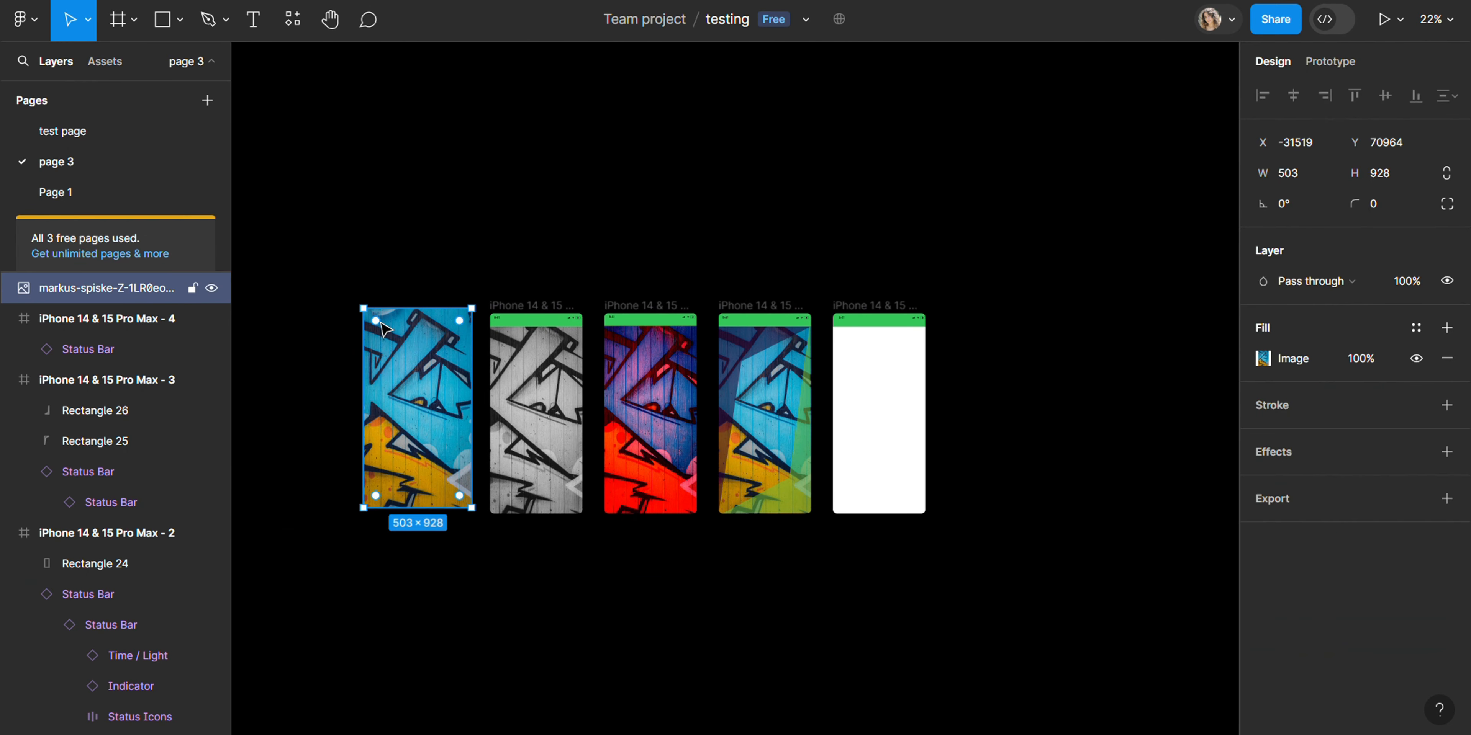
pyautogui.click(1248, 367)
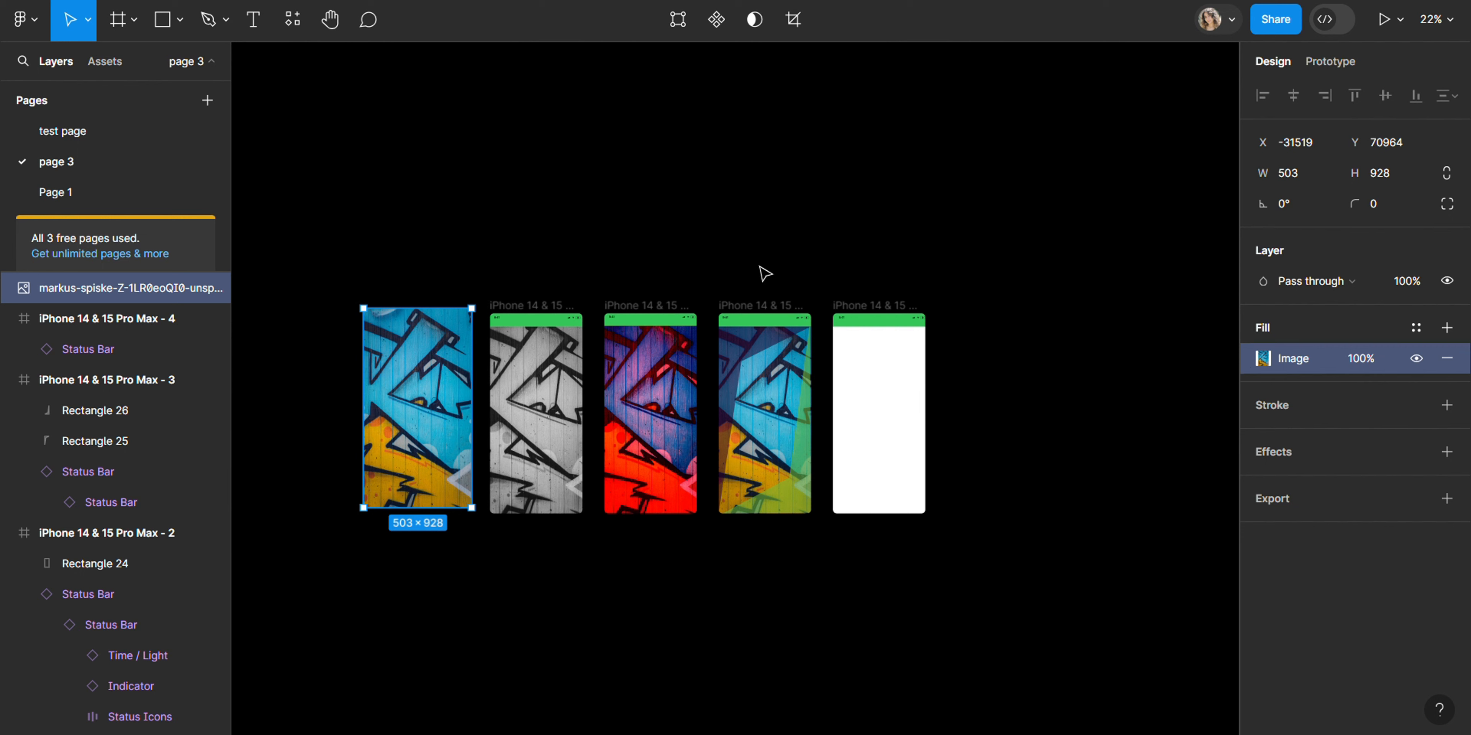
pyautogui.click(846, 321)
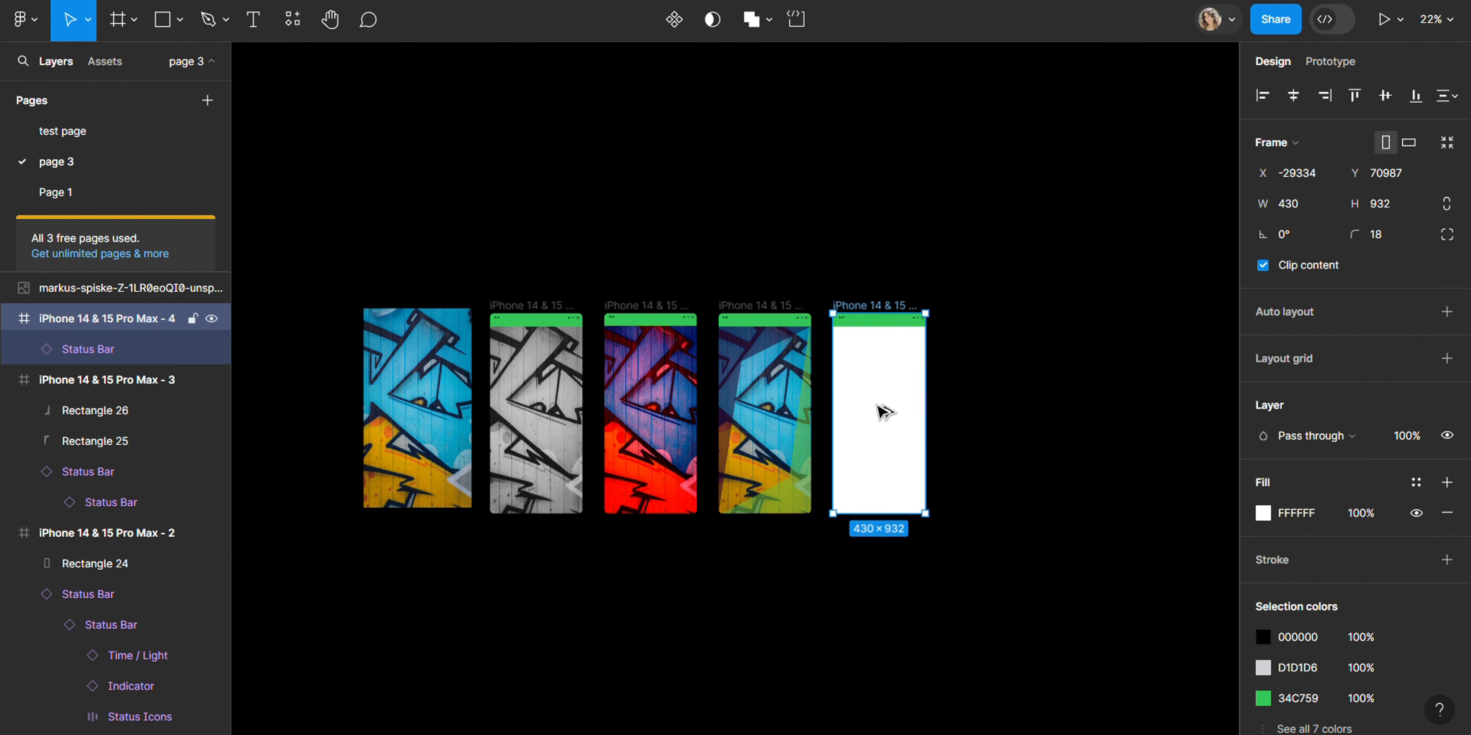
pyautogui.hotkey('ctrl', 'v')
pyautogui.scroll(5, 884, 411)
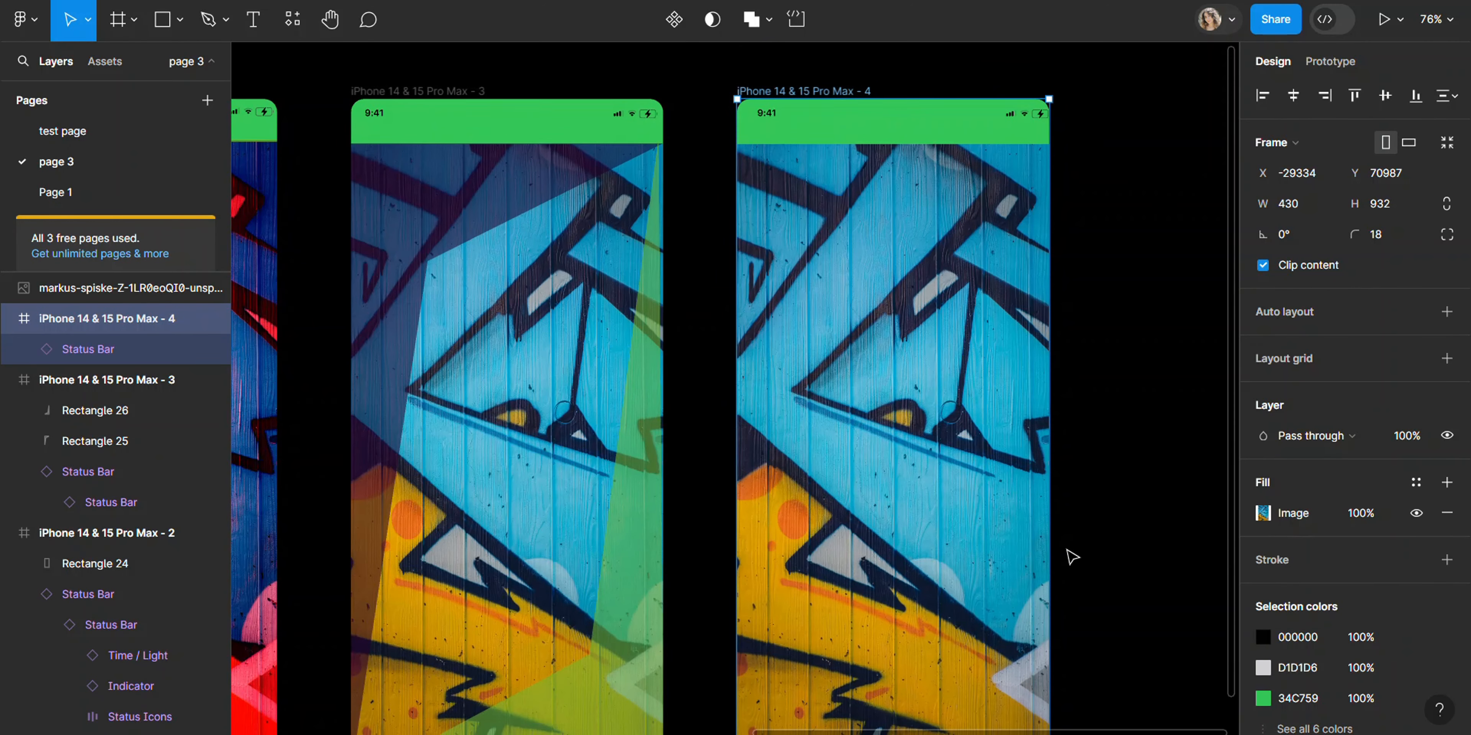
# Step: Add a text layer reading "Howdy!" near the top of frame 4
pyautogui.press('t')
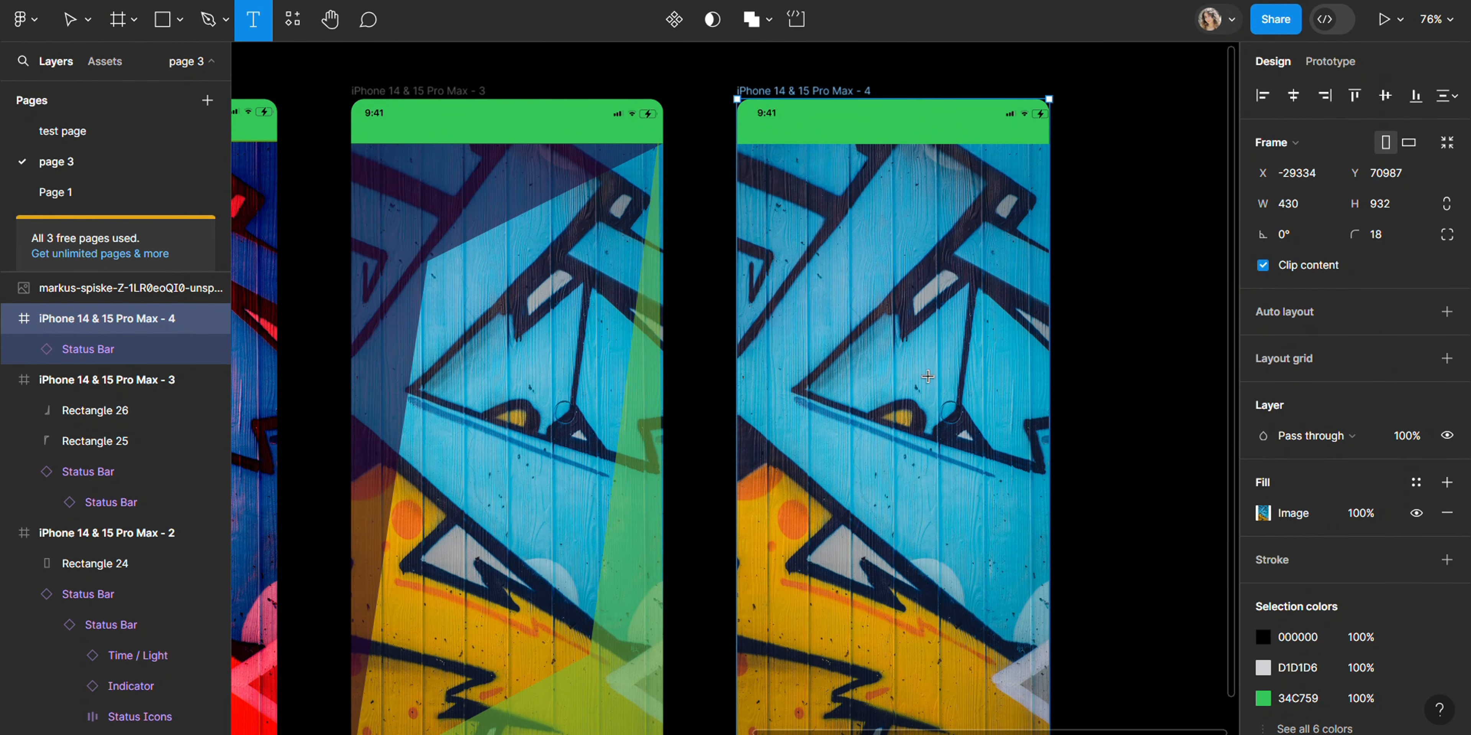
pyautogui.click(862, 260)
pyautogui.write('H')
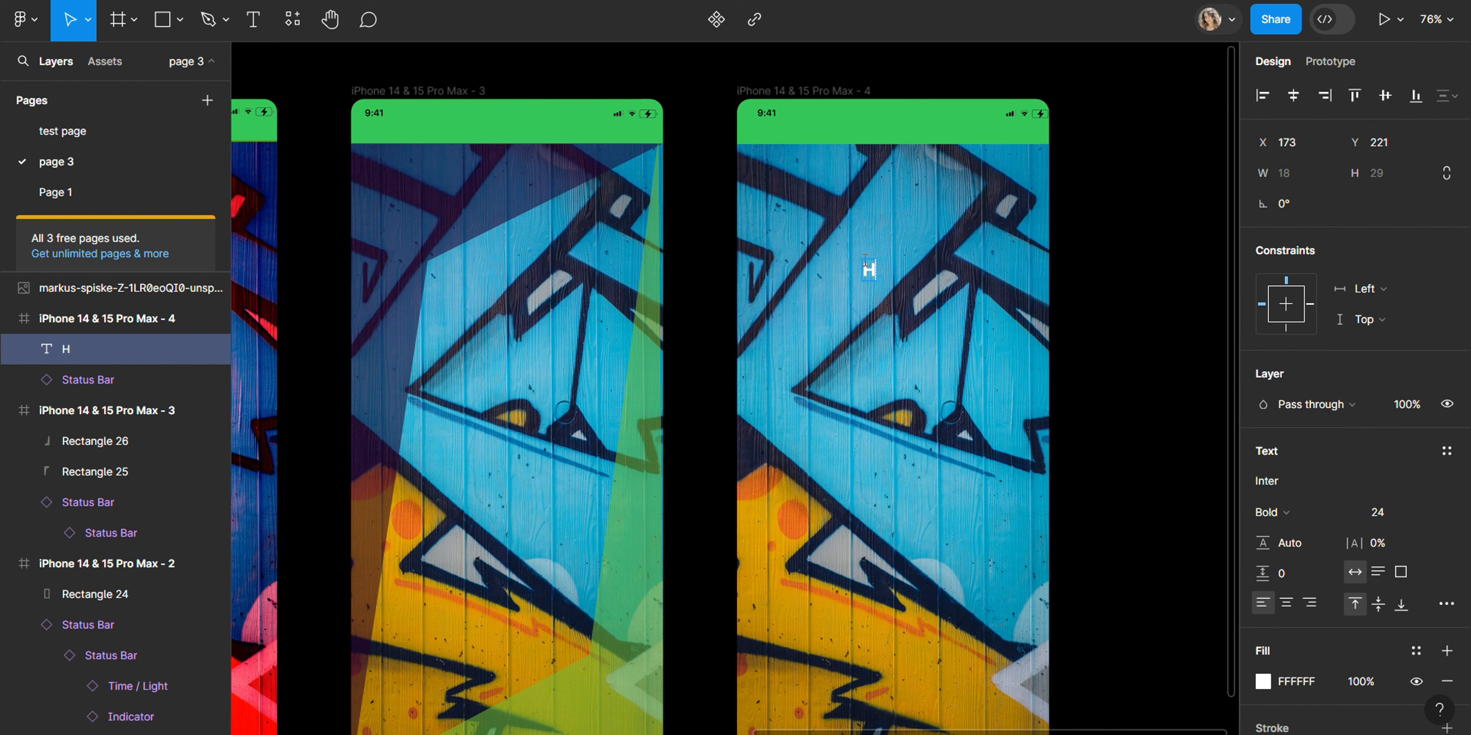
pyautogui.write('owdy!')
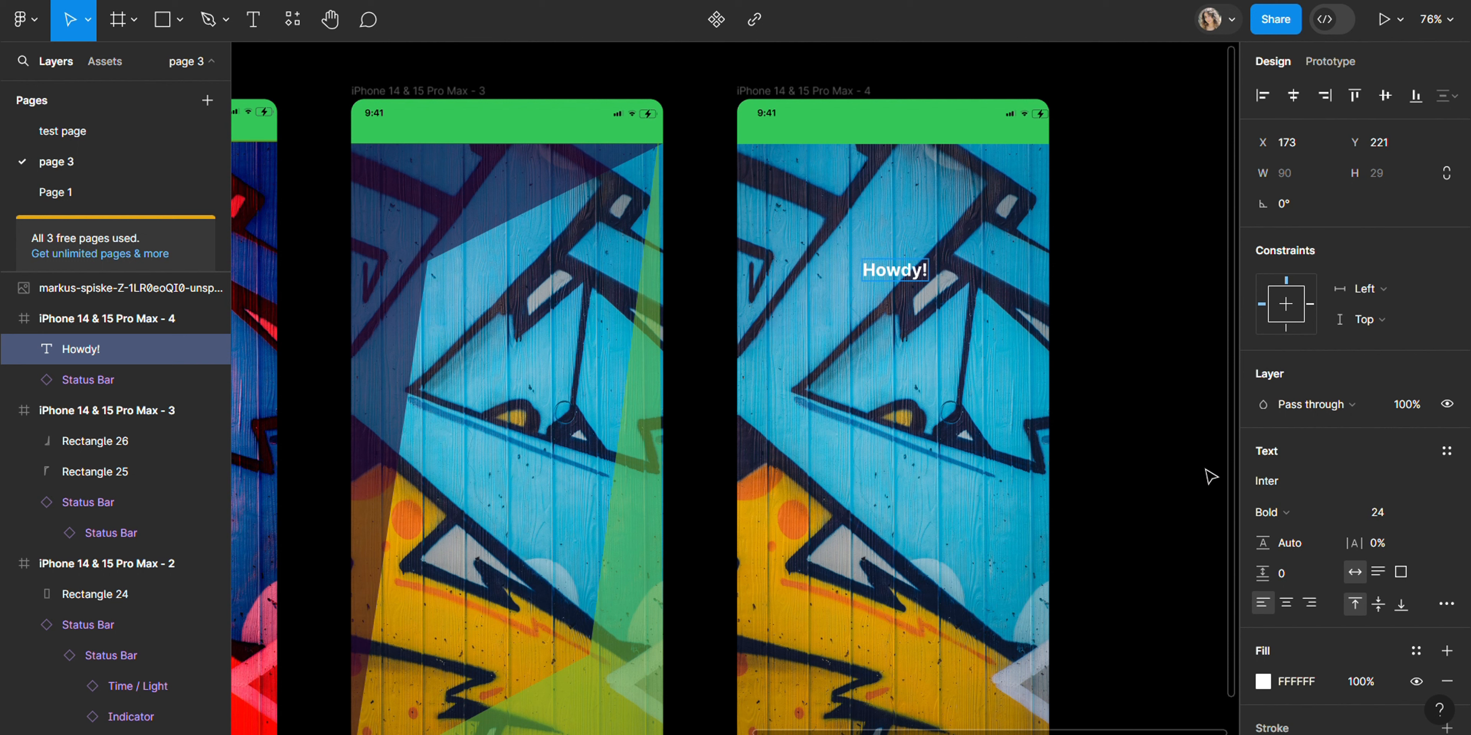
# Step: Set the Howdy! text's font size to 128
pyautogui.doubleClick(892, 275)
pyautogui.click(1422, 520)
pyautogui.click(1429, 509)
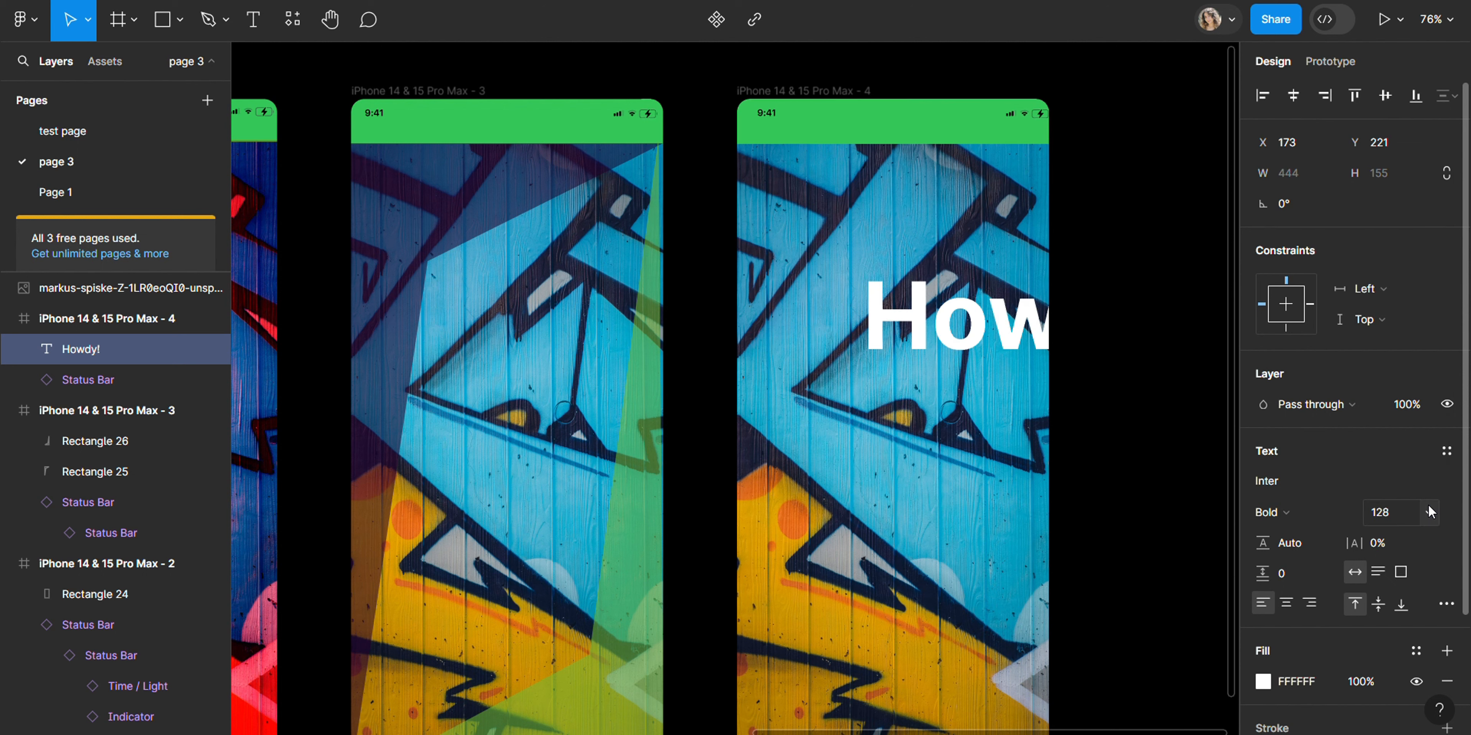
pyautogui.click(970, 325)
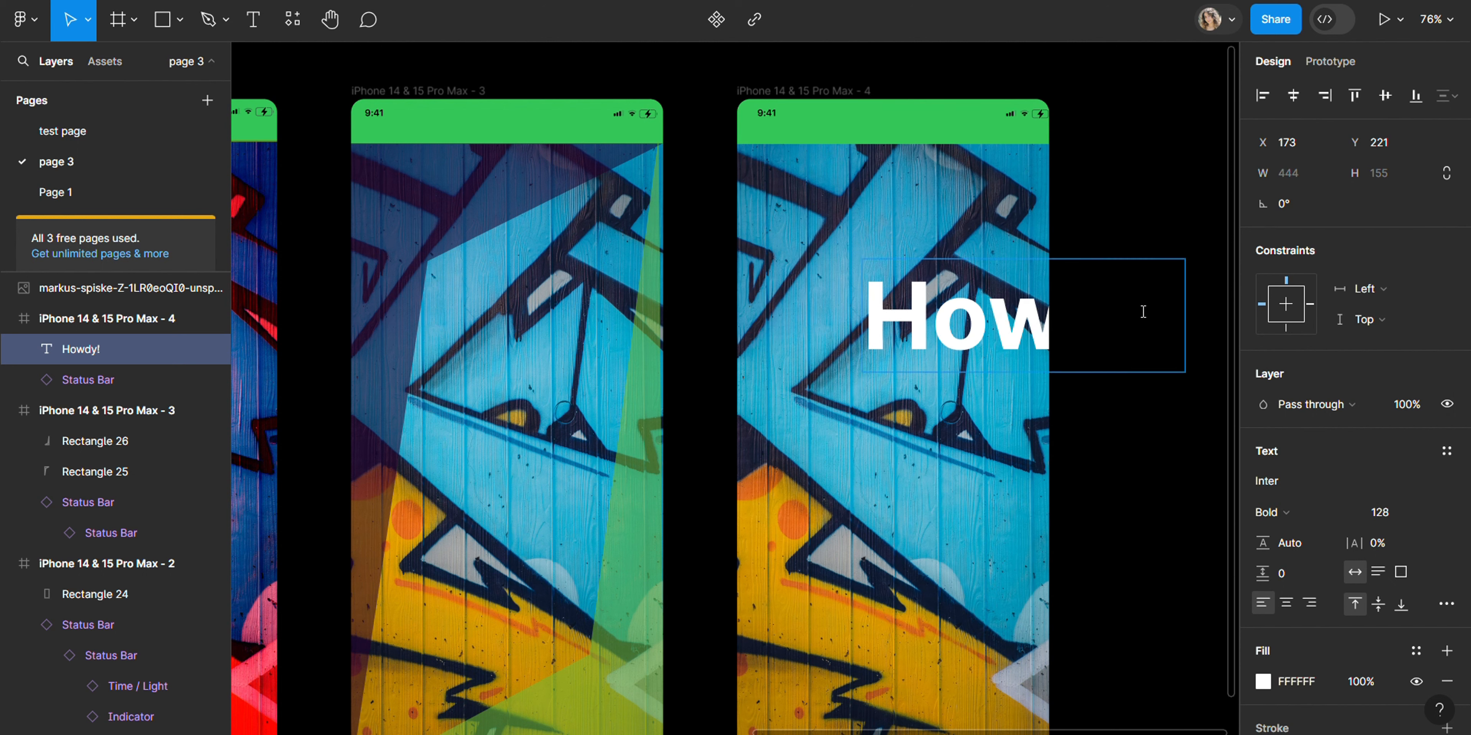
pyautogui.click(881, 340)
pyautogui.press('Escape')
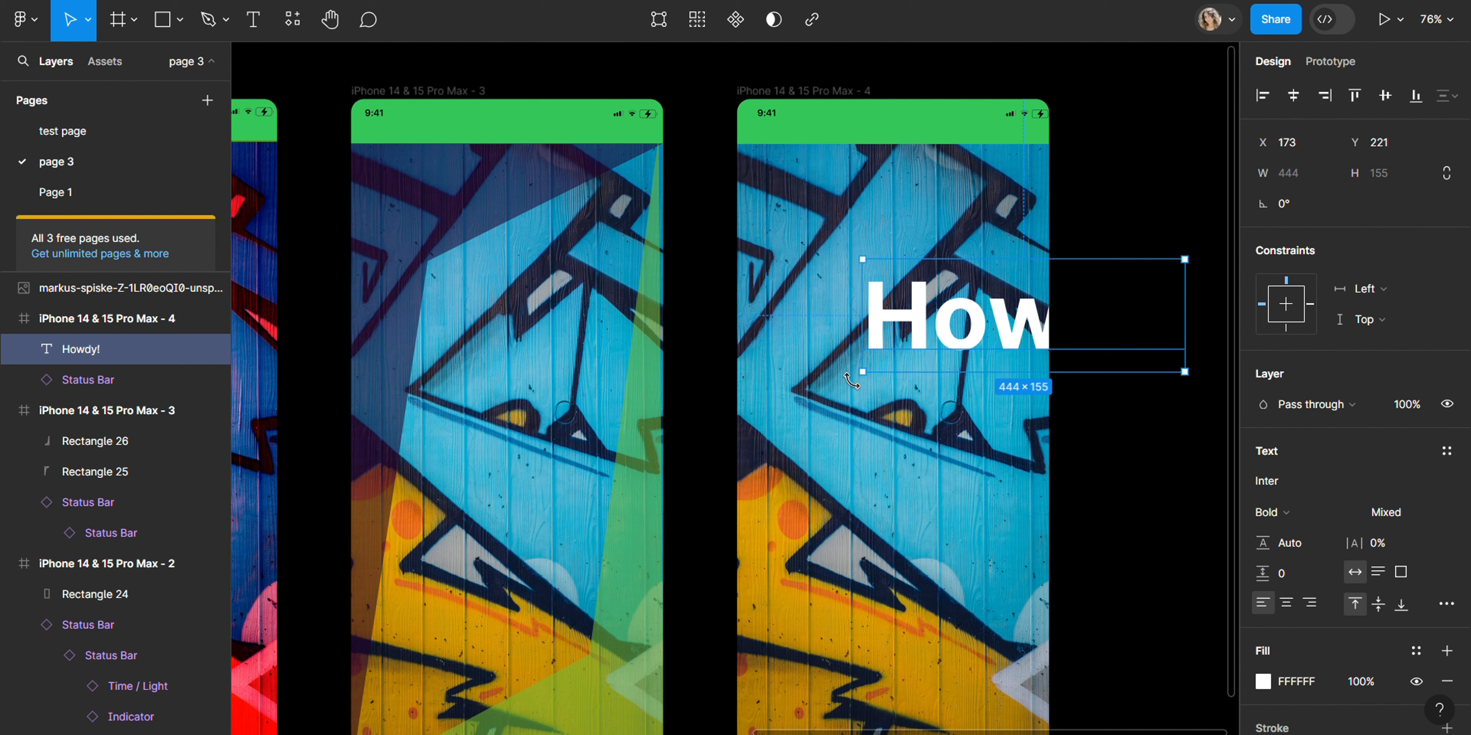
# Step: Rotate the Howdy! text about -90° to run vertically, enlarge it to about 527 × 229 and position it in frame 4
pyautogui.moveTo(850, 380); pyautogui.dragTo(949, 119)
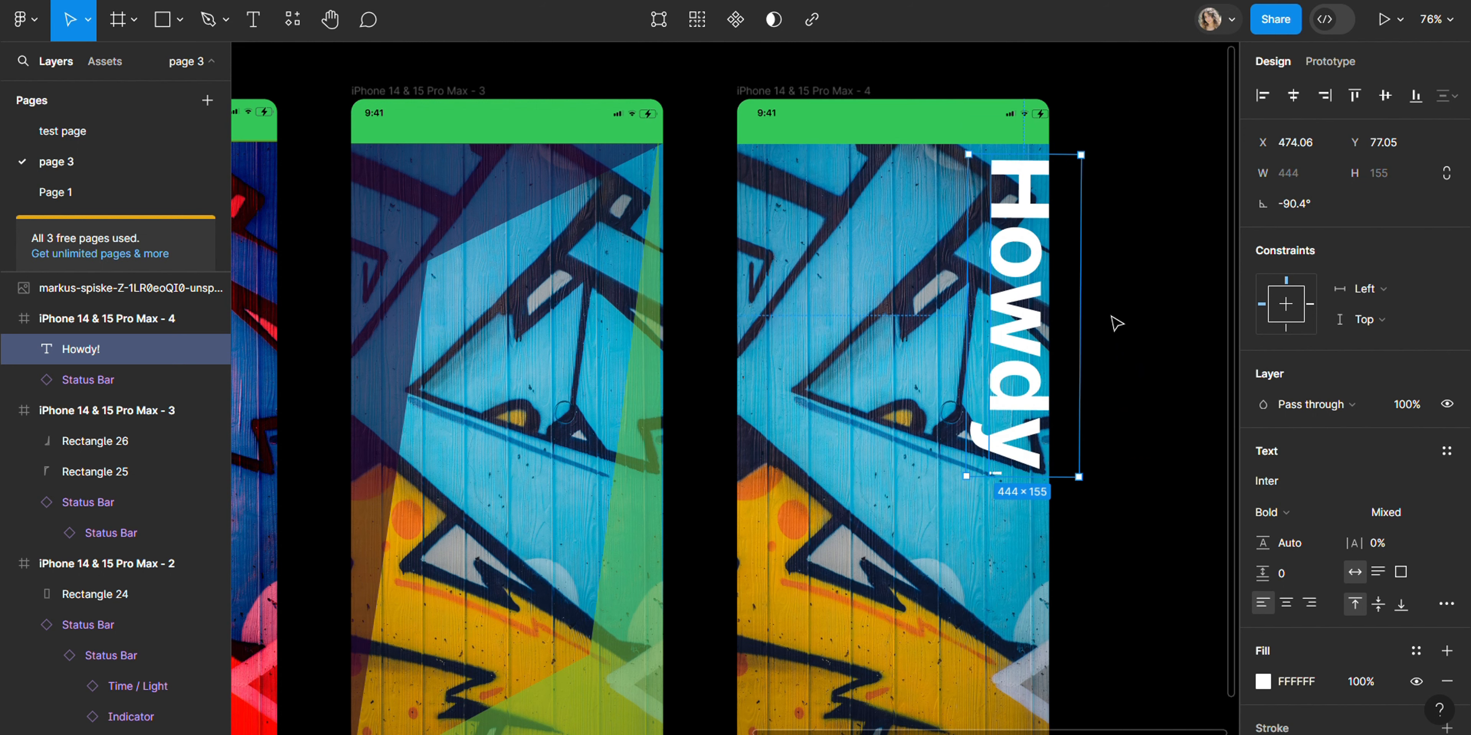
pyautogui.click(1138, 324)
pyautogui.moveTo(995, 377); pyautogui.dragTo(810, 412)
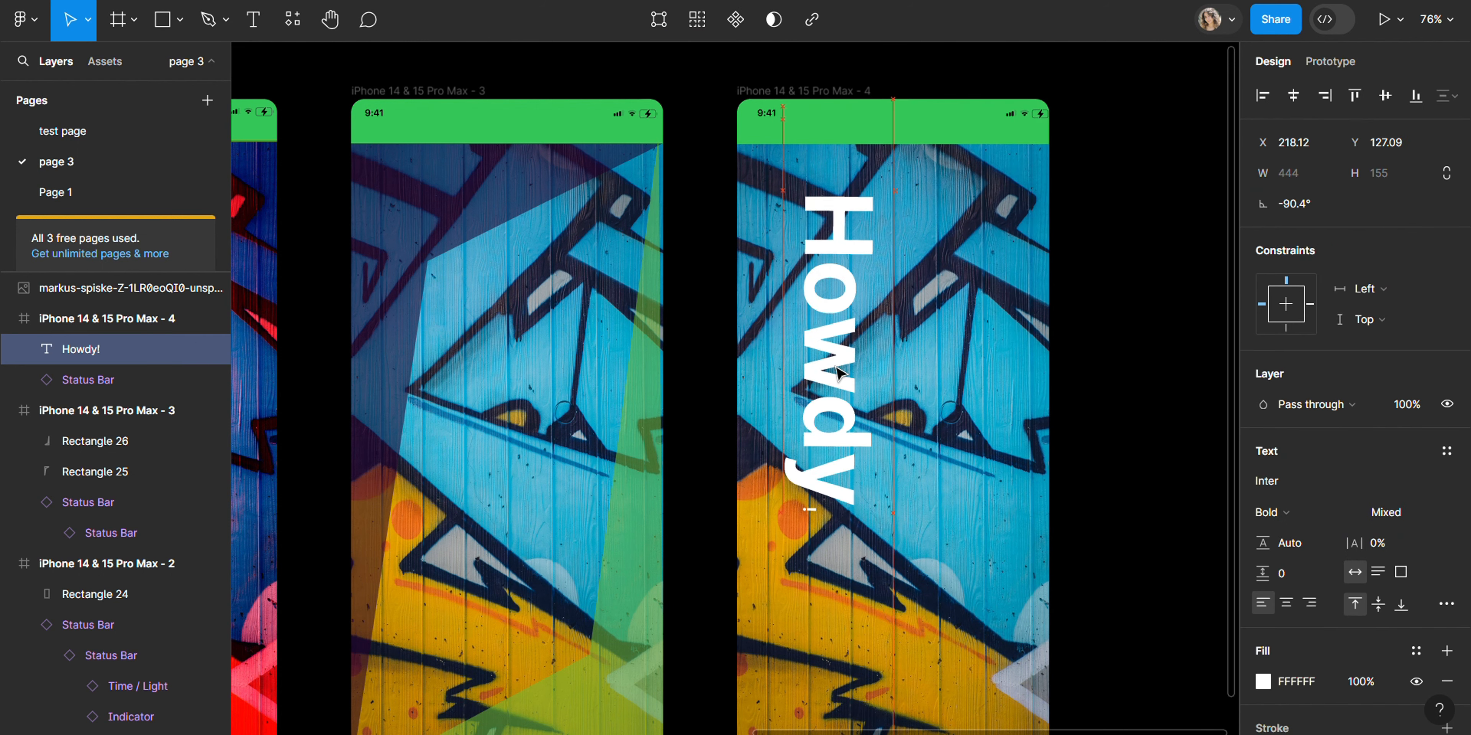
pyautogui.moveTo(892, 514); pyautogui.dragTo(946, 574)
pyautogui.moveTo(903, 409); pyautogui.dragTo(873, 409)
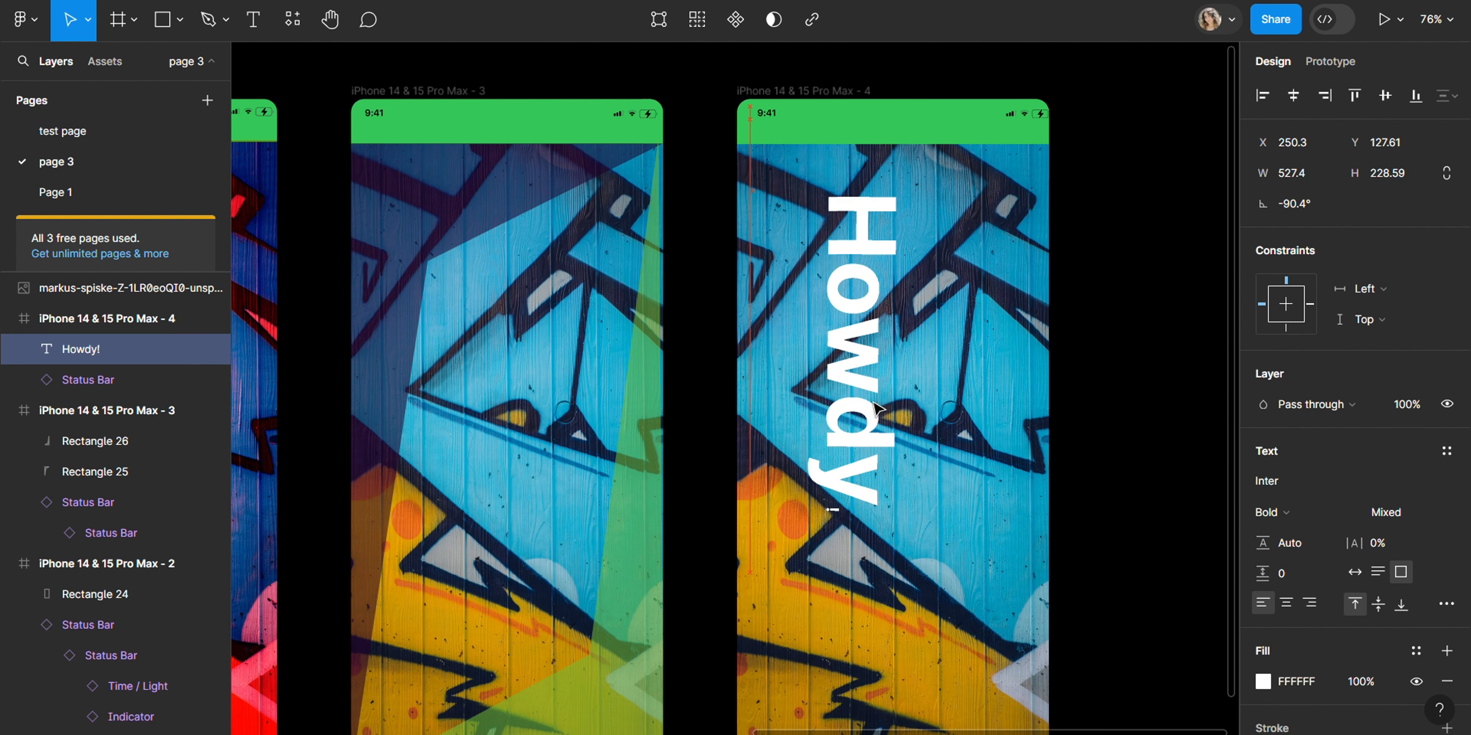
# Step: Apply font size 128 to the entire Howdy! text
pyautogui.press('Return')
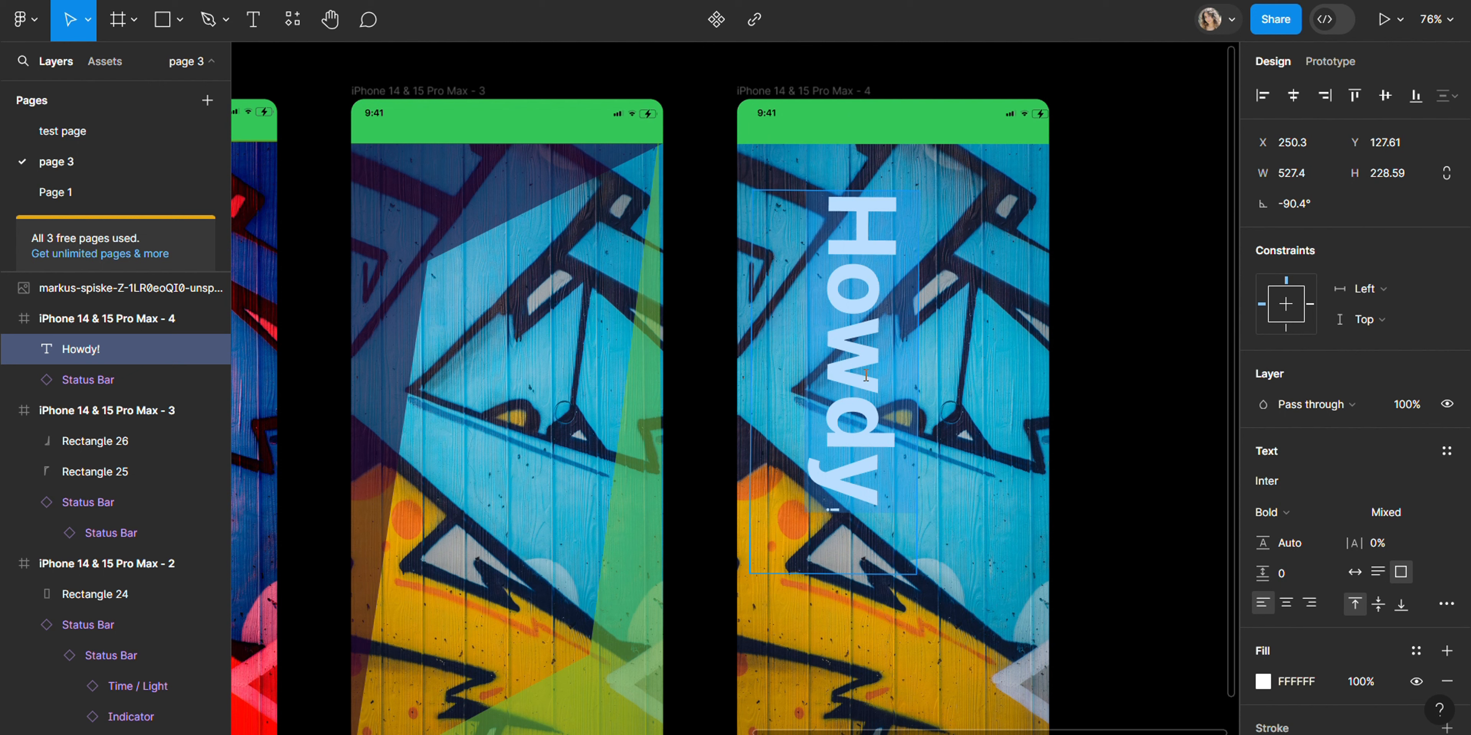
pyautogui.click(1414, 517)
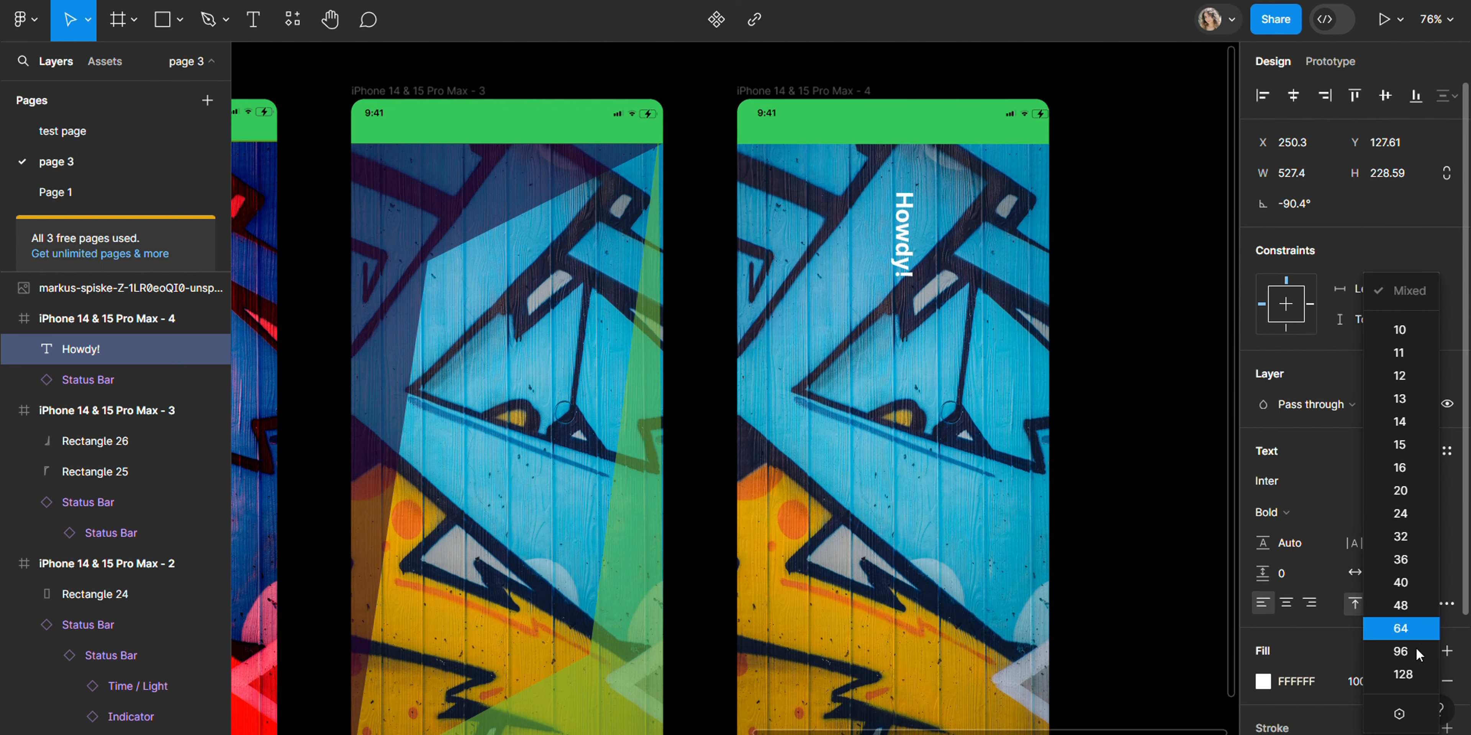
pyautogui.click(1414, 676)
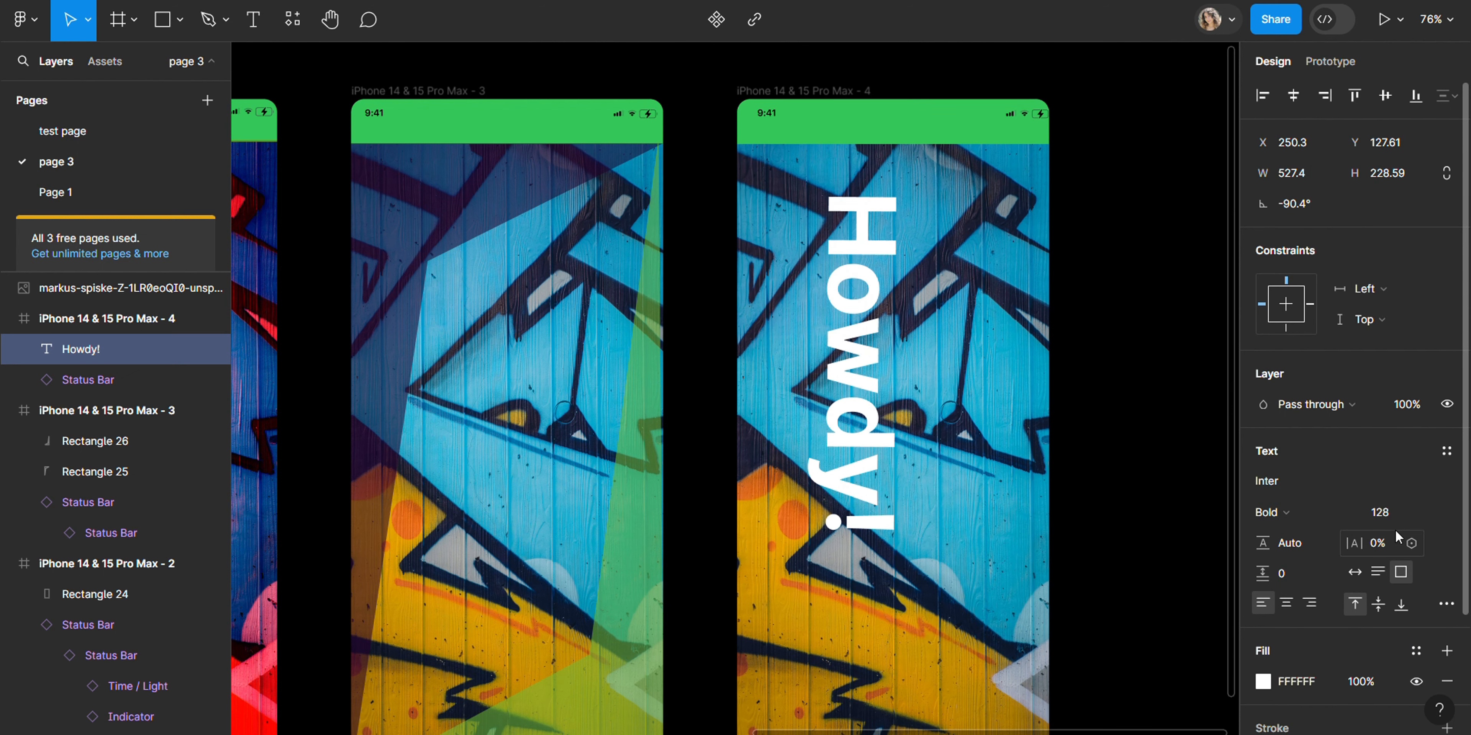
# Step: Try setting the Howdy! font size to 150, then undo the change
pyautogui.press('Return')
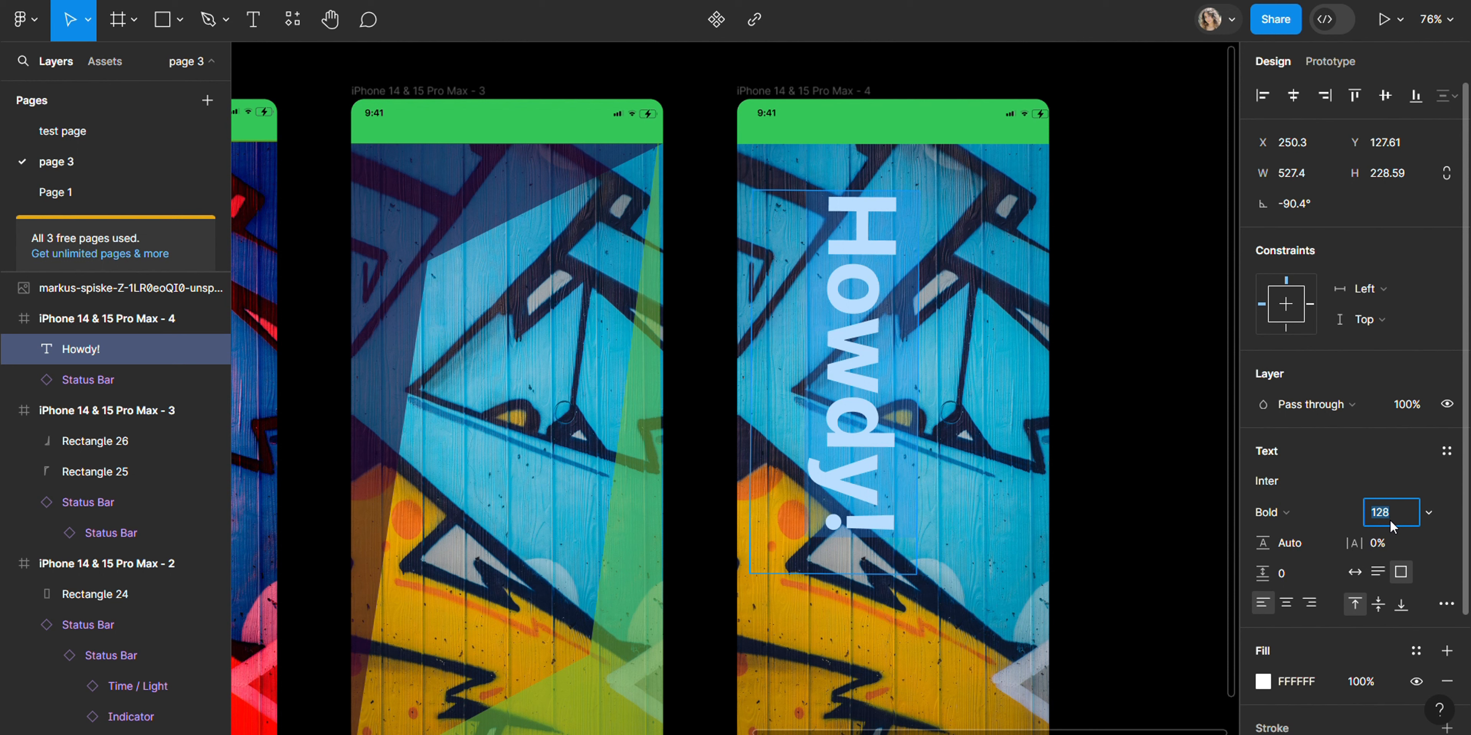
pyautogui.write('150')
pyautogui.press('Return')
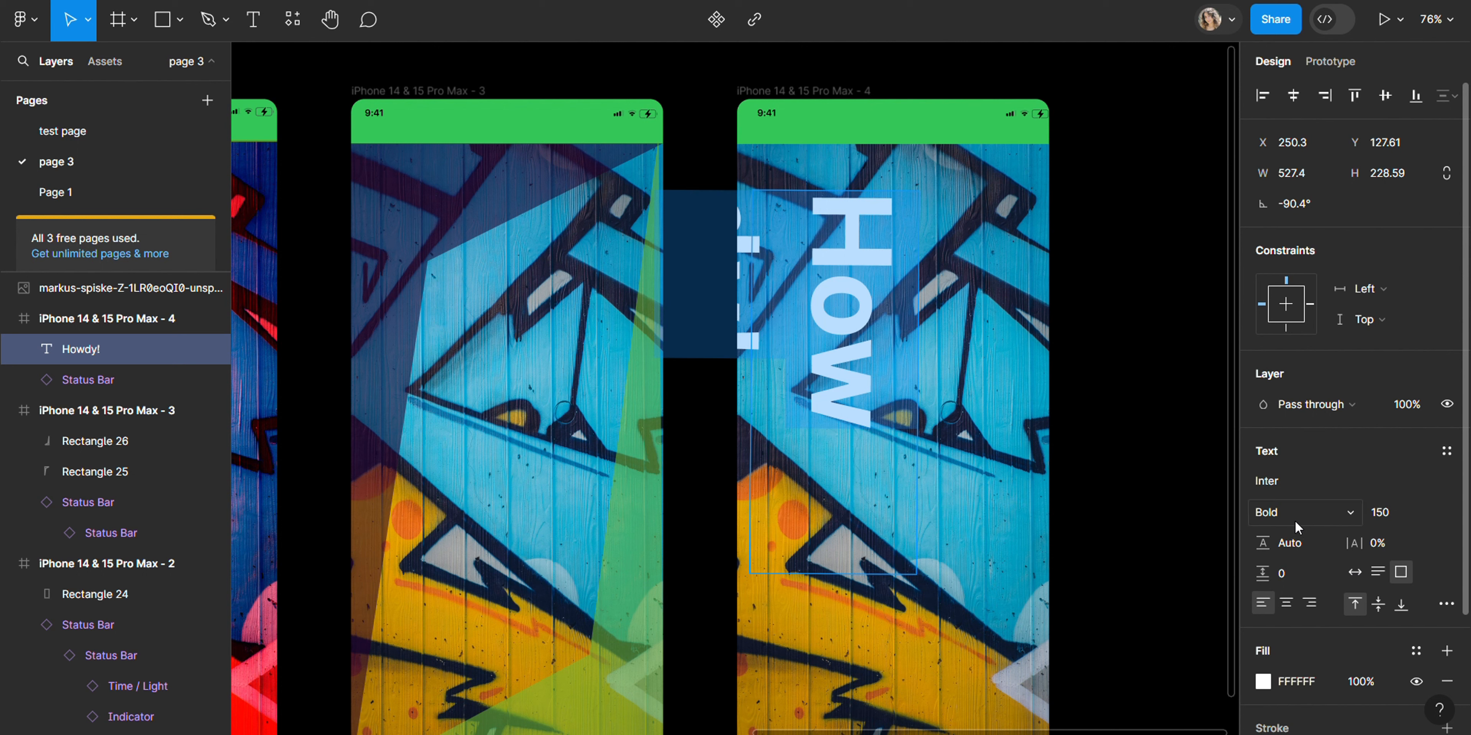
pyautogui.hotkey('ctrl', 'z')
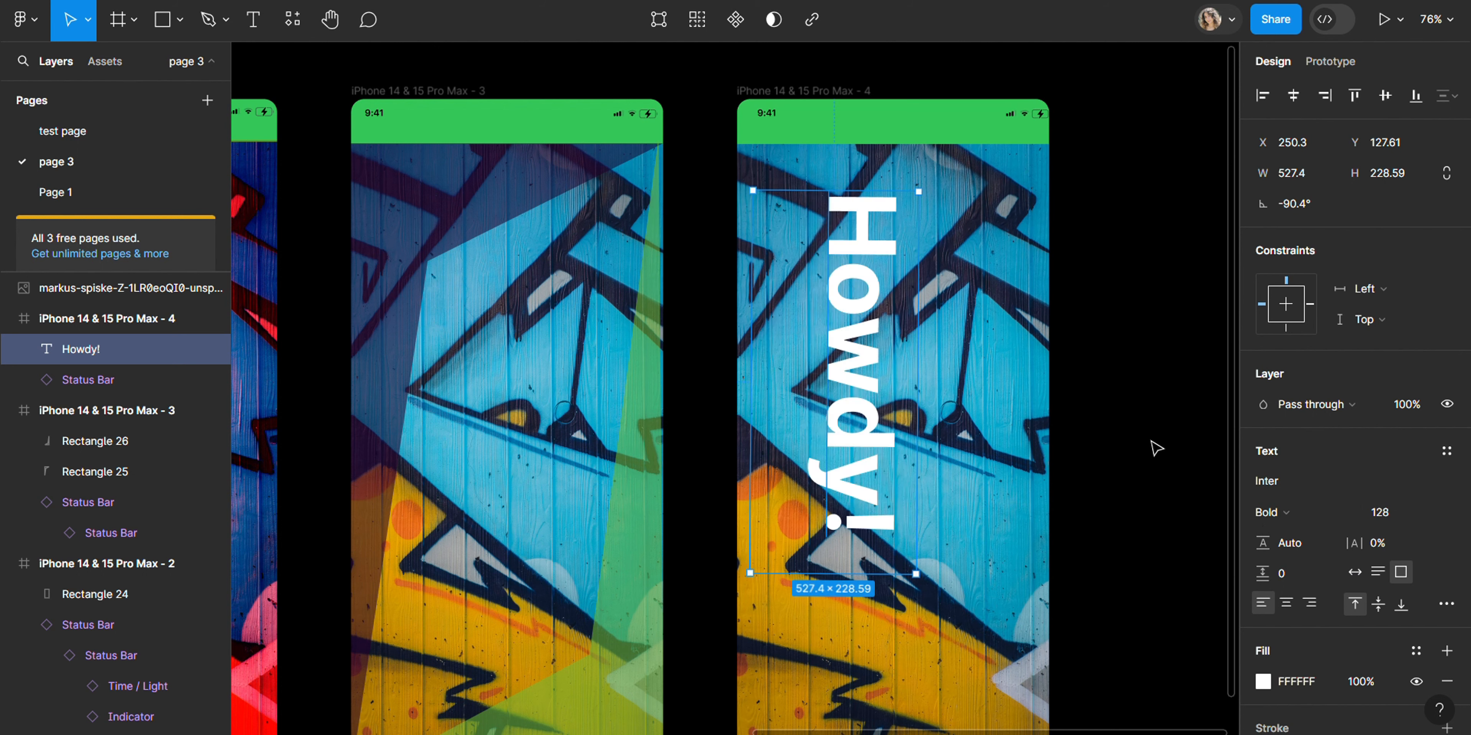
# Step: Change the Howdy! text fill to yellow E4C20F and set its layer blend mode to Color dodge
pyautogui.click(1366, 403)
pyautogui.click(1199, 389)
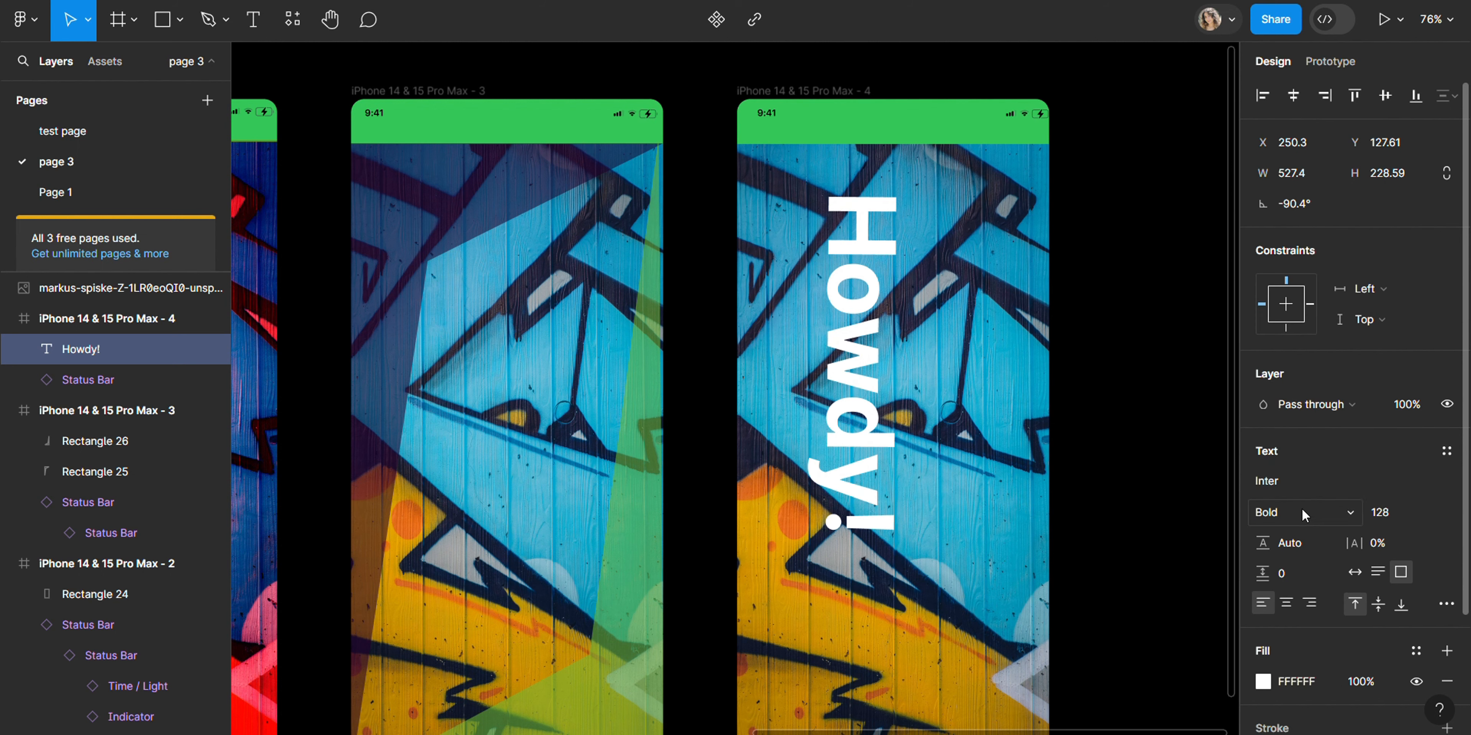
pyautogui.scroll(-3, 1307, 647)
pyautogui.click(1264, 587)
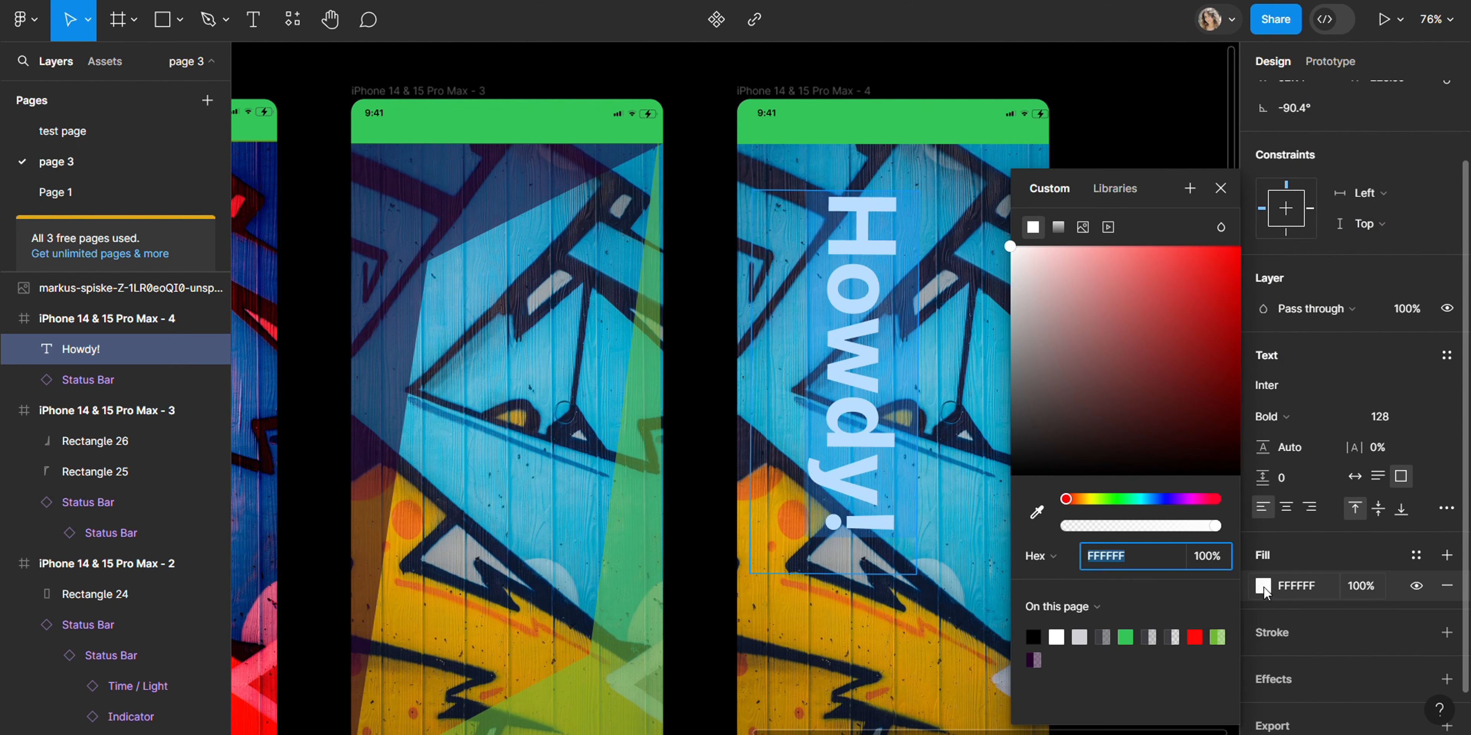
pyautogui.click(1125, 637)
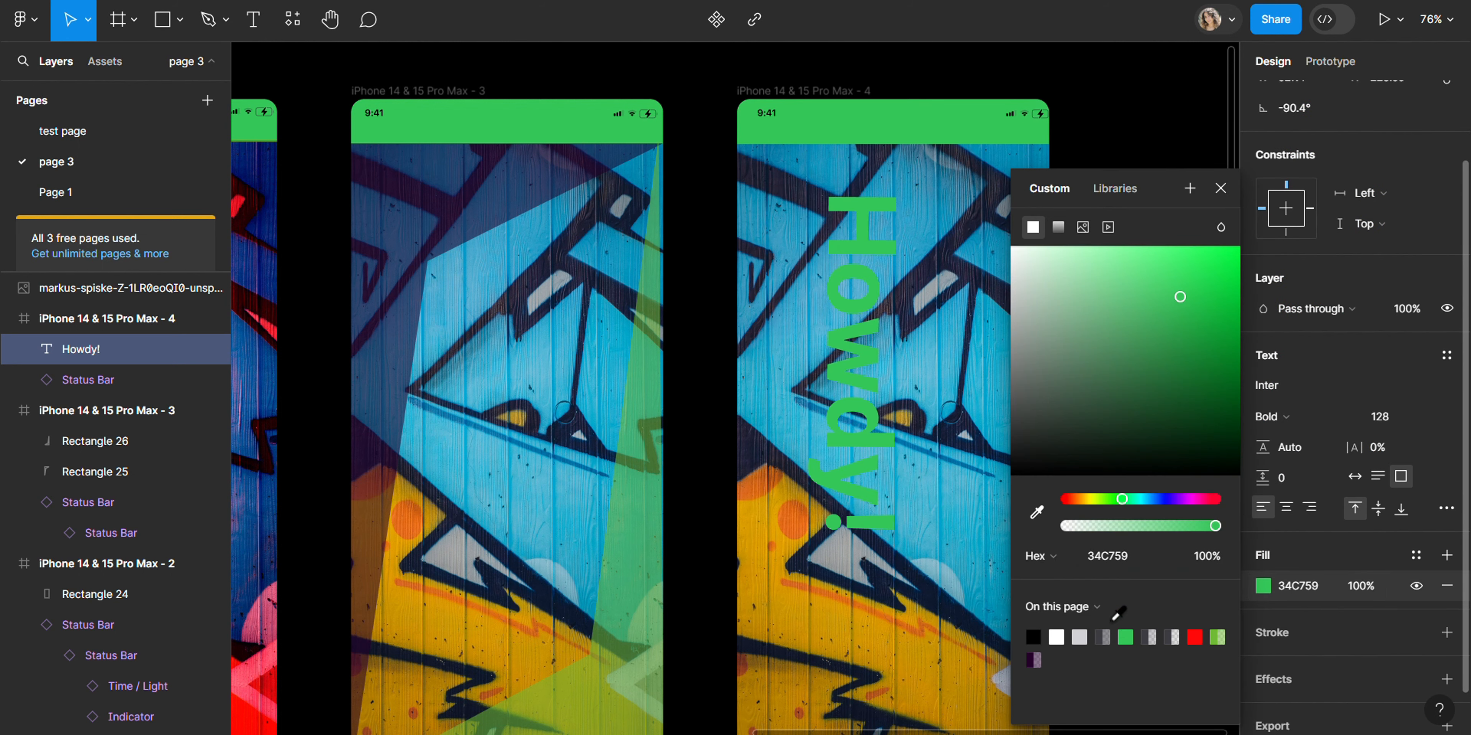
pyautogui.moveTo(1105, 500); pyautogui.dragTo(1087, 501)
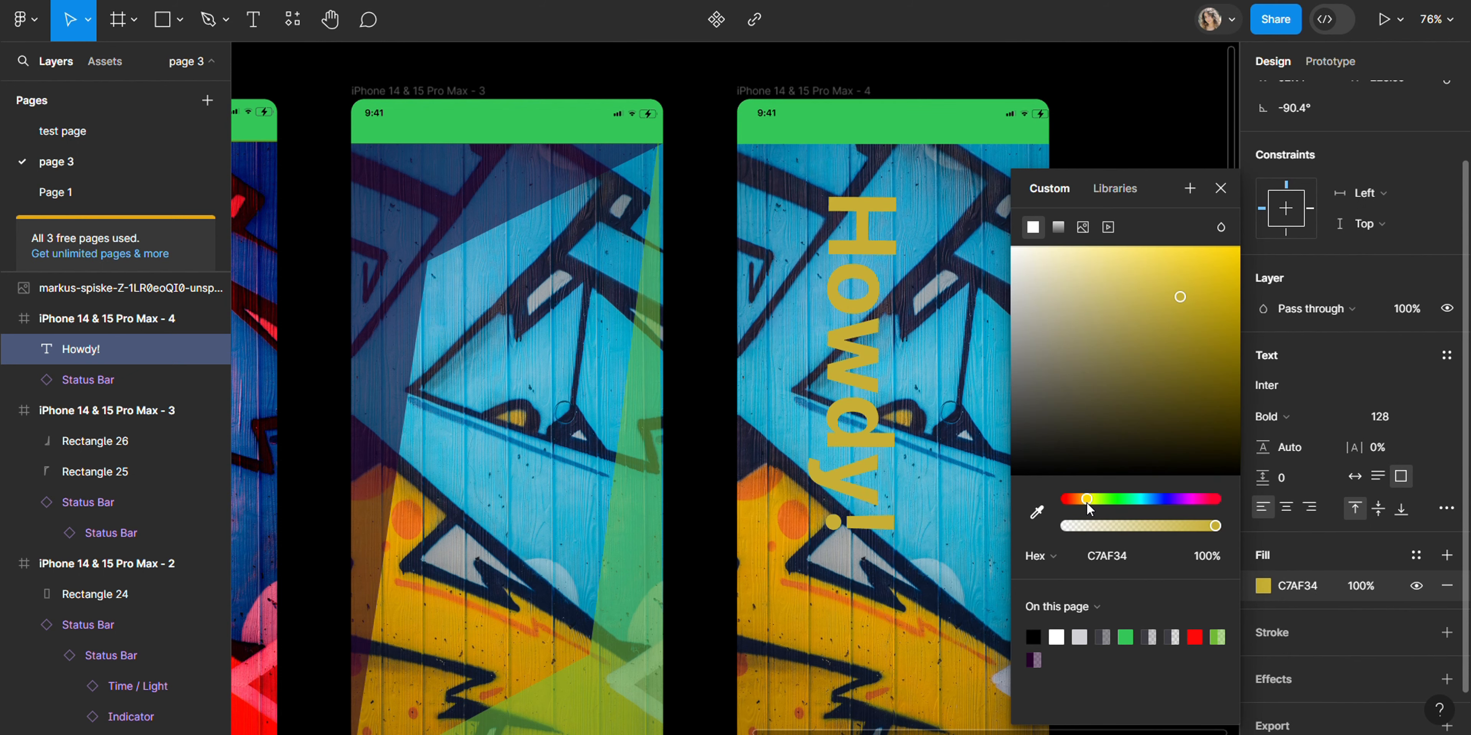
pyautogui.click(1213, 317)
pyautogui.moveTo(1220, 308); pyautogui.dragTo(1220, 277)
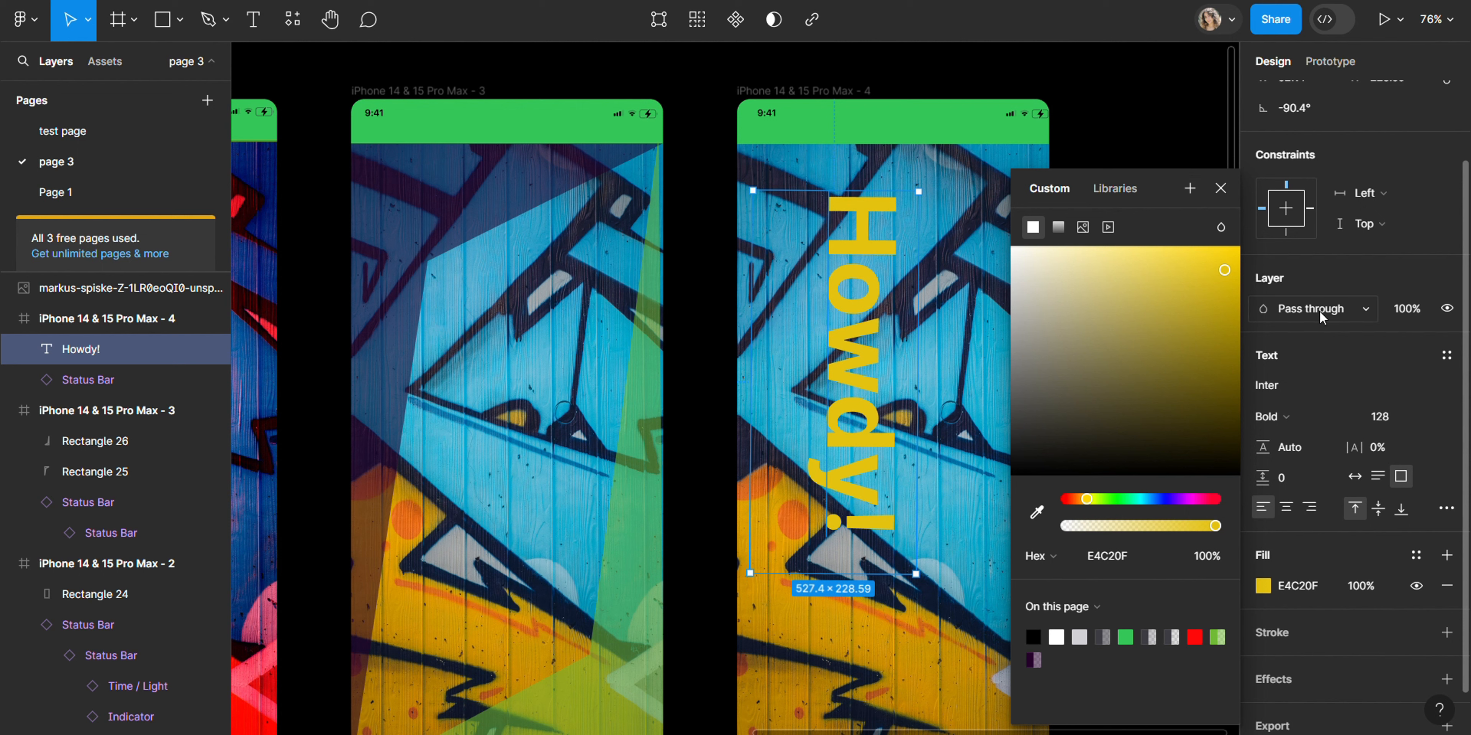
pyautogui.click(1336, 310)
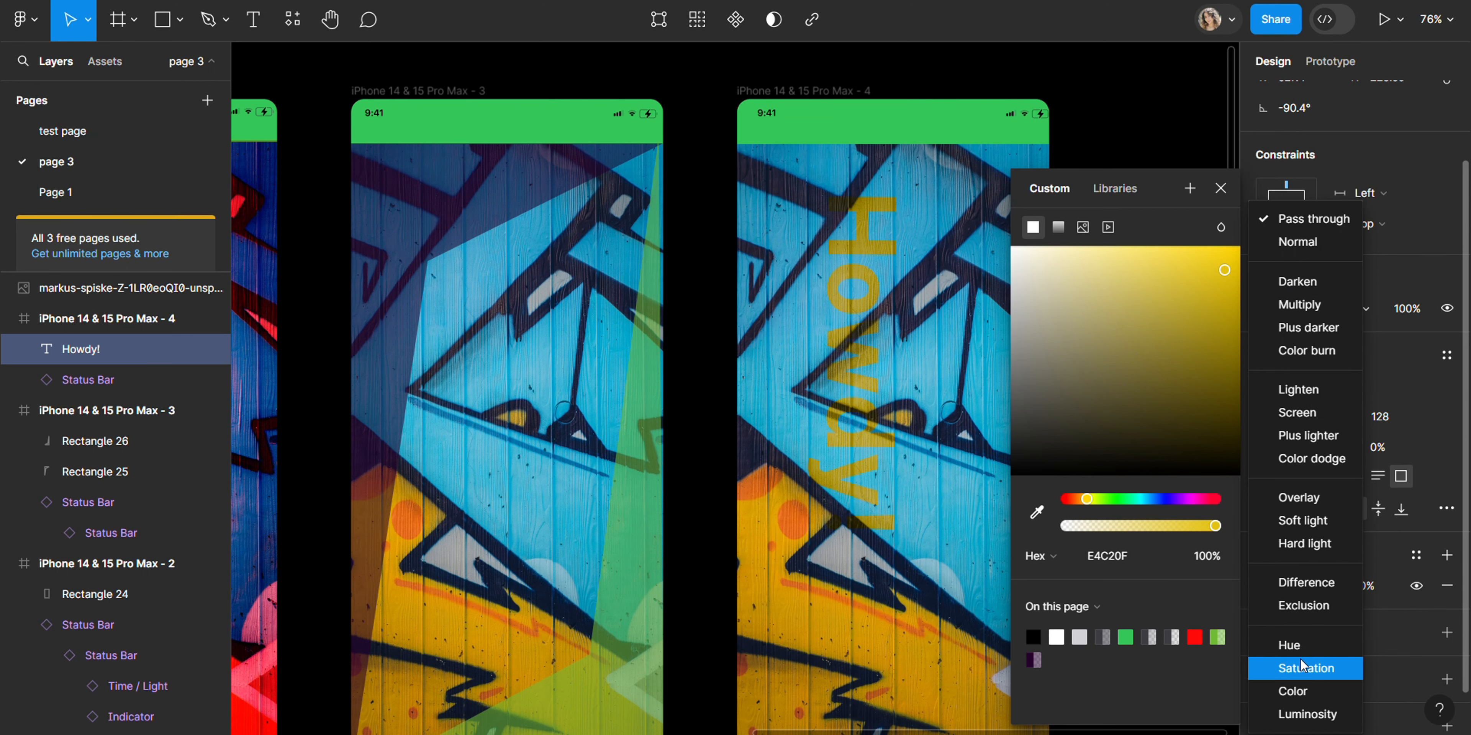
pyautogui.click(1293, 461)
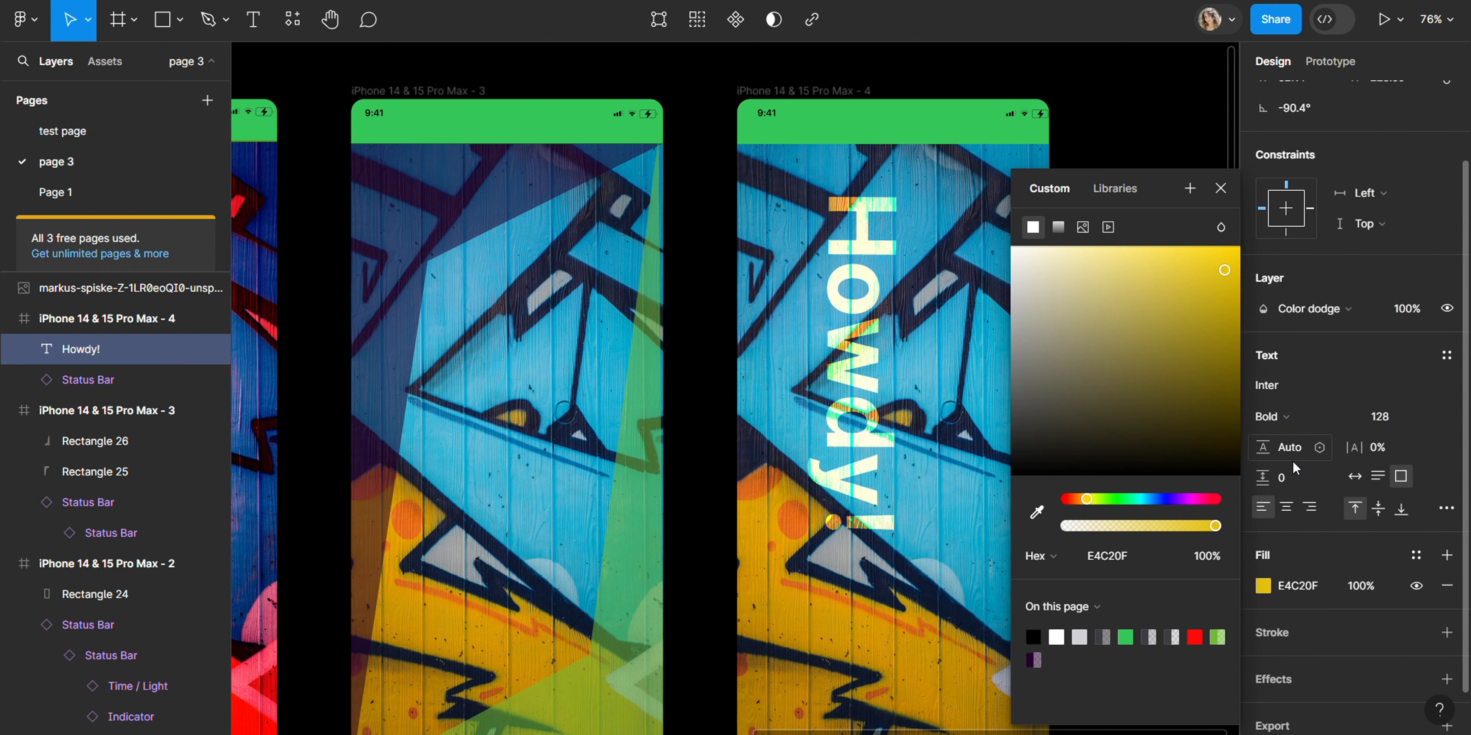
# Step: Select frame 4 and reduce its graffiti image fill's saturation to the minimum for a greyscale look
pyautogui.click(1094, 92)
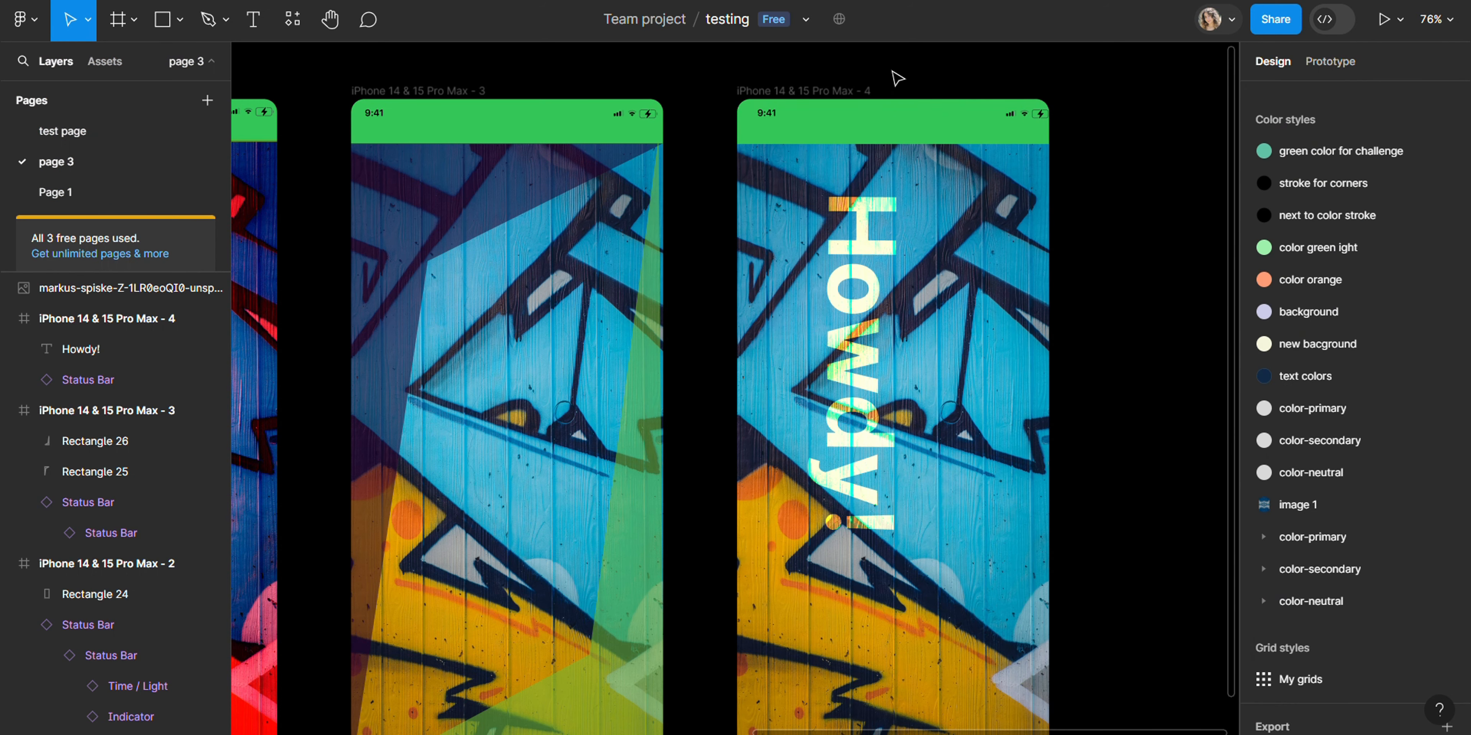
pyautogui.click(822, 92)
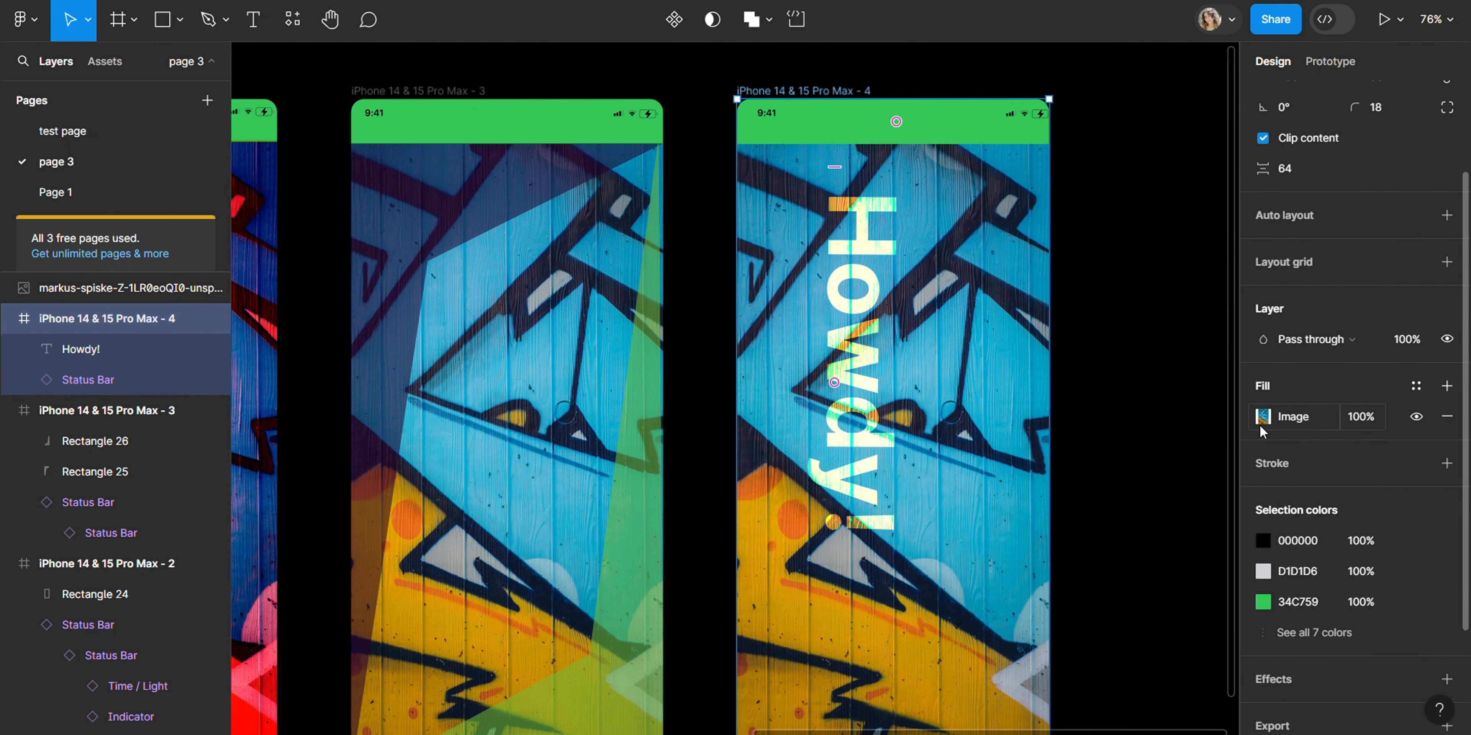
pyautogui.click(1324, 422)
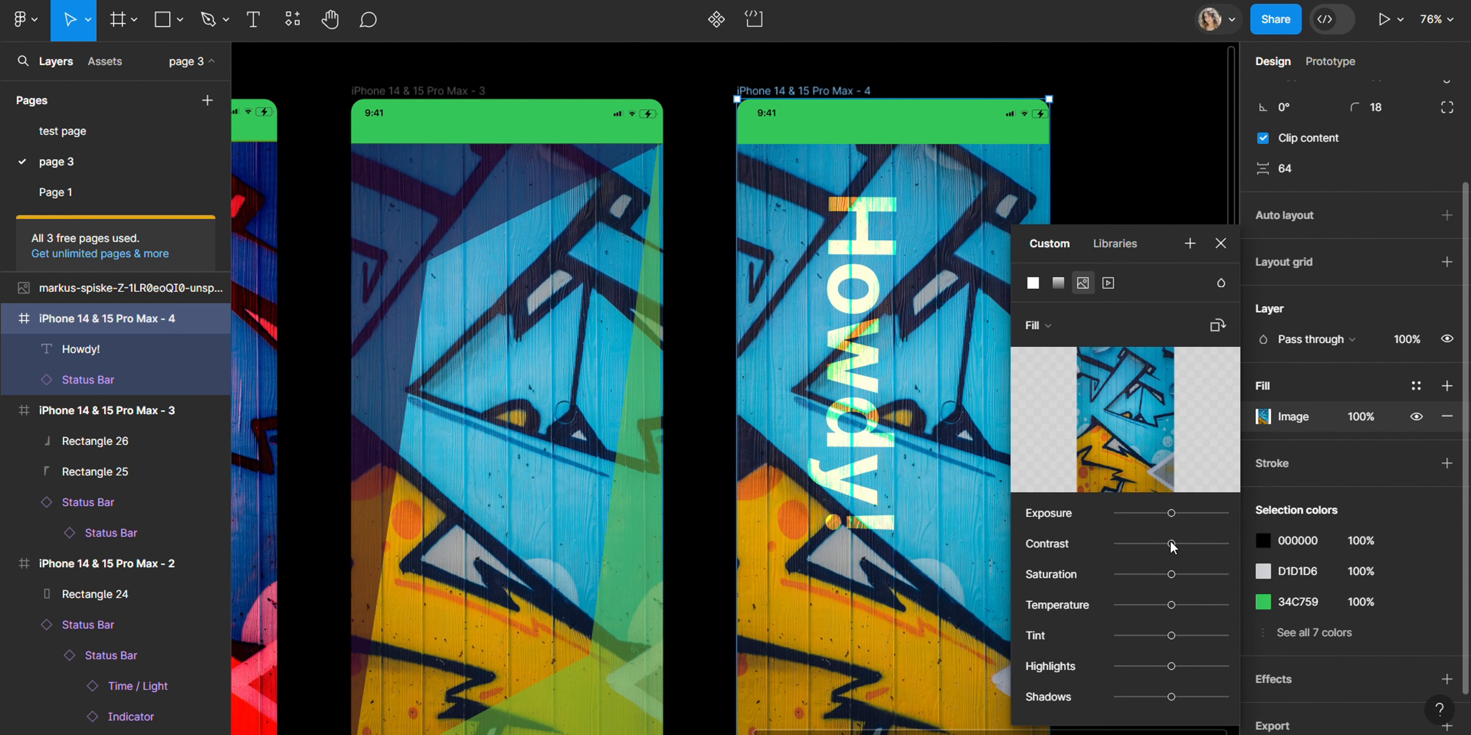
pyautogui.moveTo(1166, 579); pyautogui.dragTo(1053, 578)
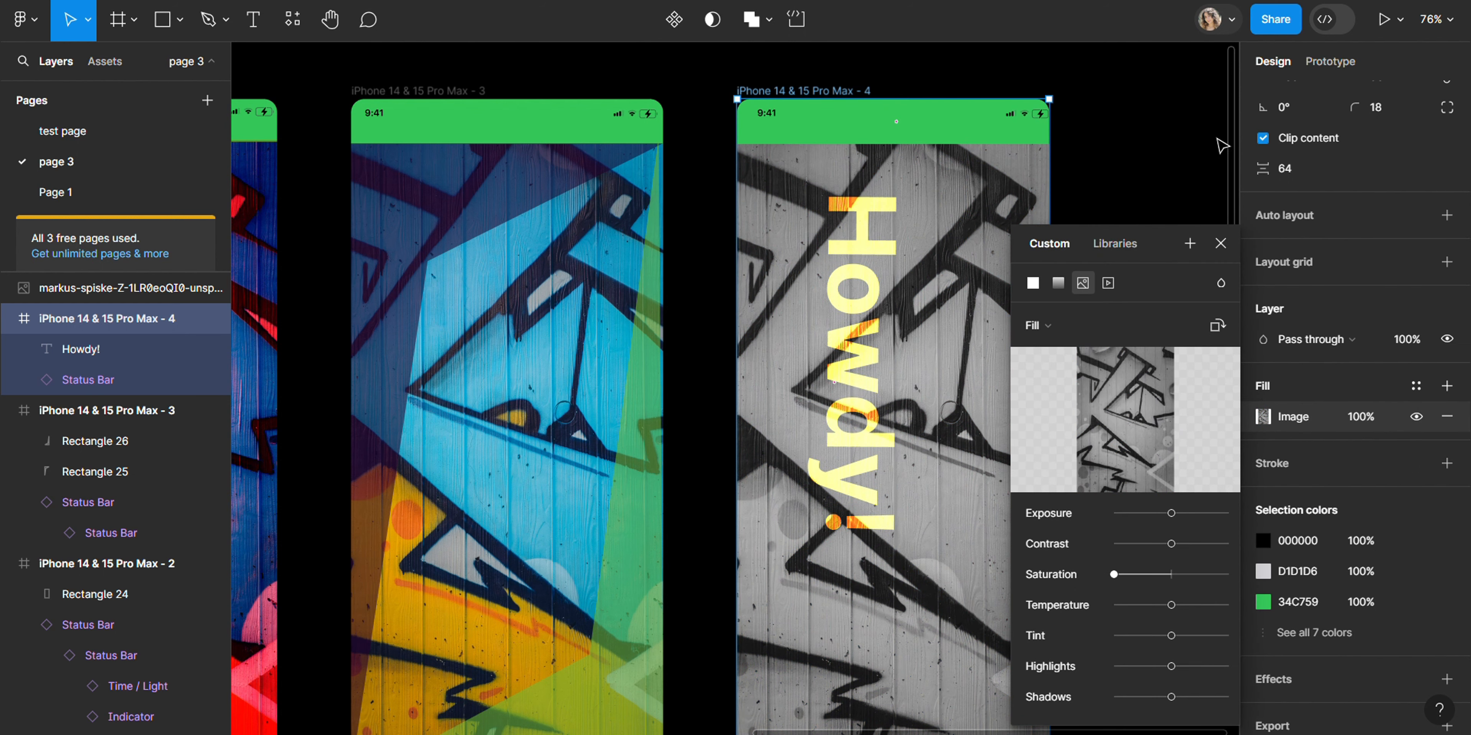
# Step: Move the Howdy! text slightly left within frame 4
pyautogui.click(856, 334)
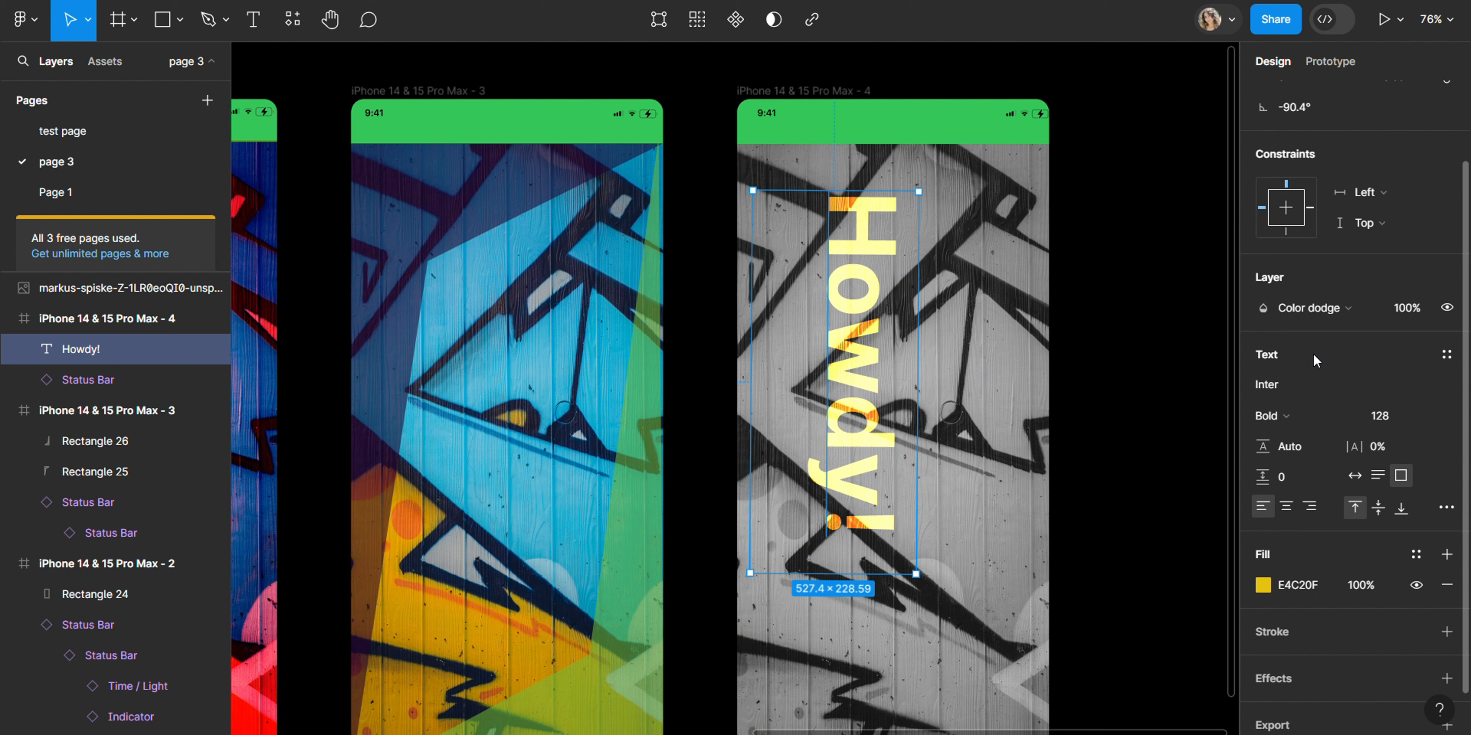
pyautogui.click(1352, 313)
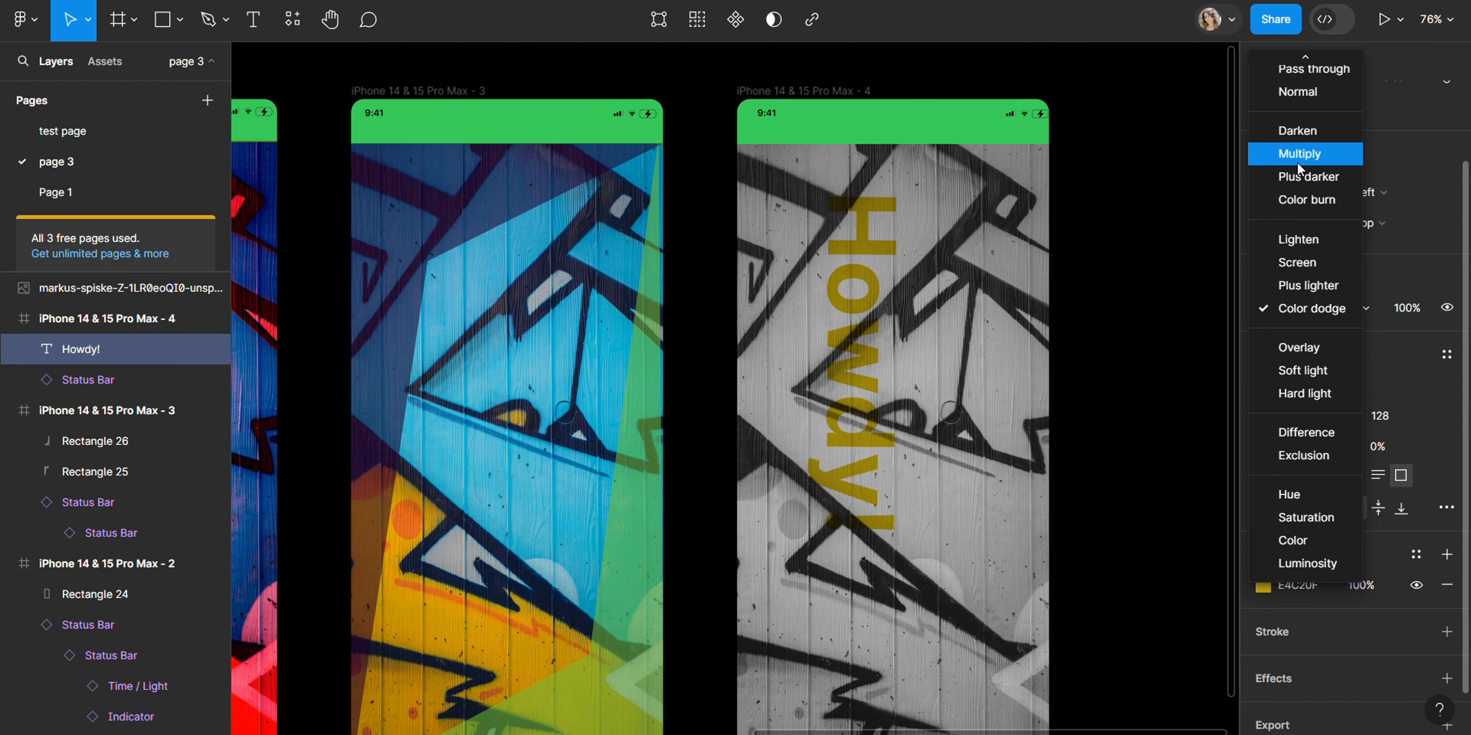
pyautogui.click(1308, 308)
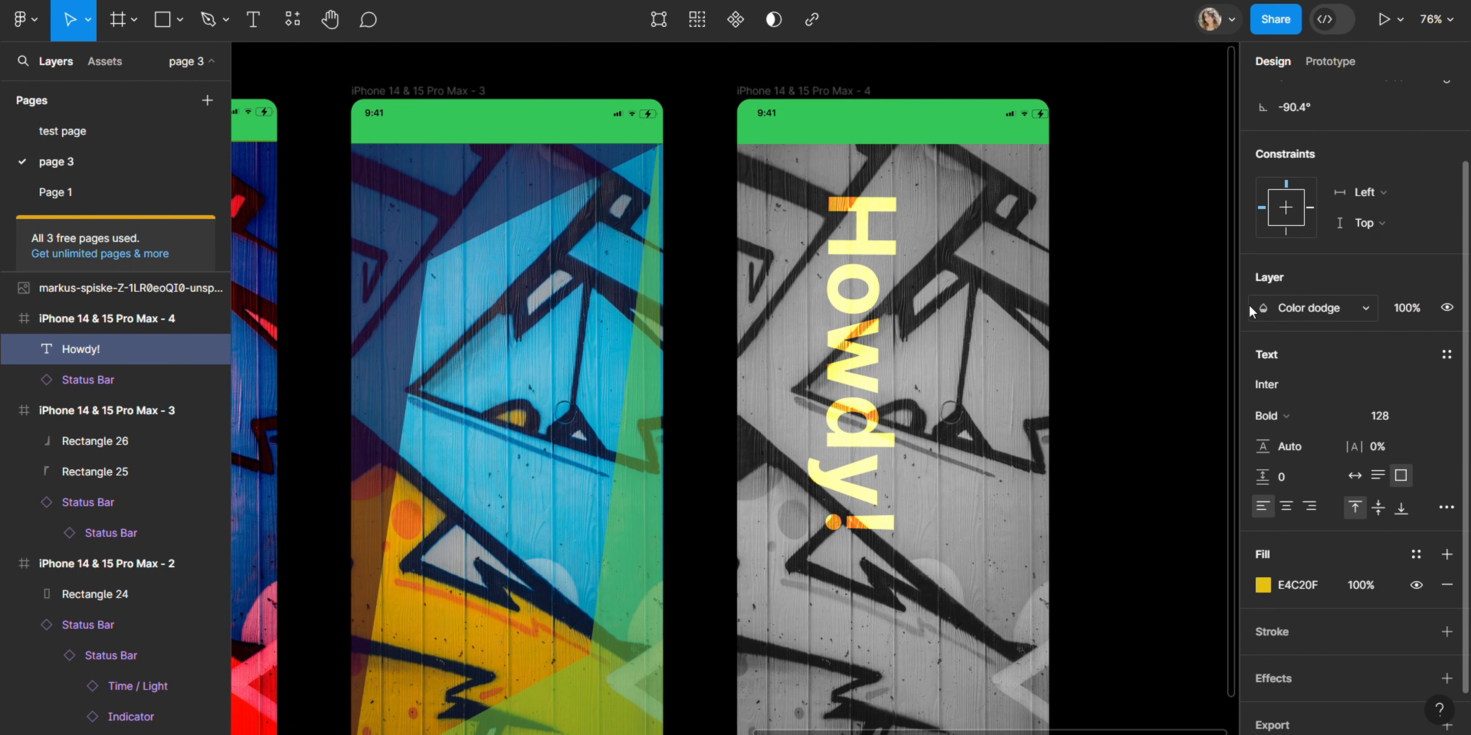
pyautogui.click(1173, 428)
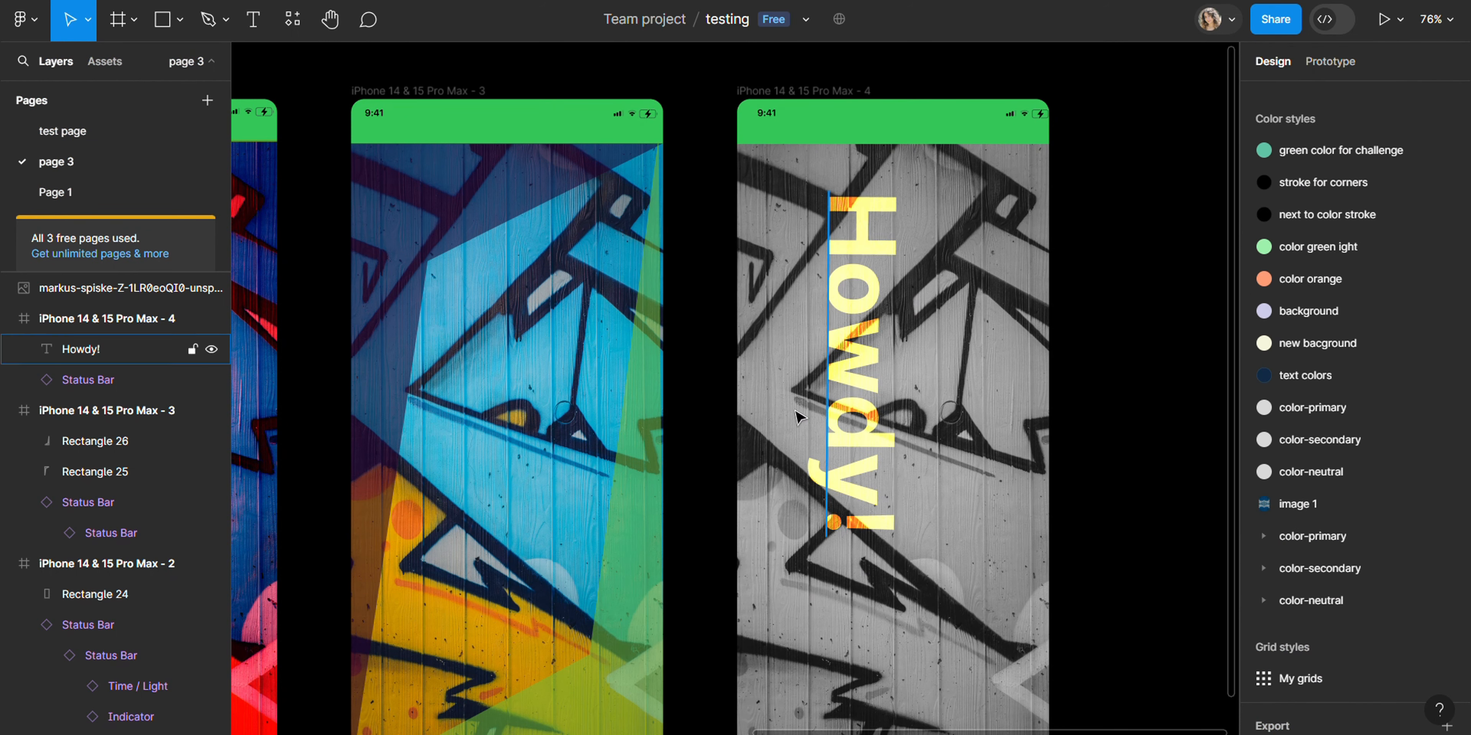
pyautogui.moveTo(837, 391); pyautogui.dragTo(781, 379)
pyautogui.click(1120, 353)
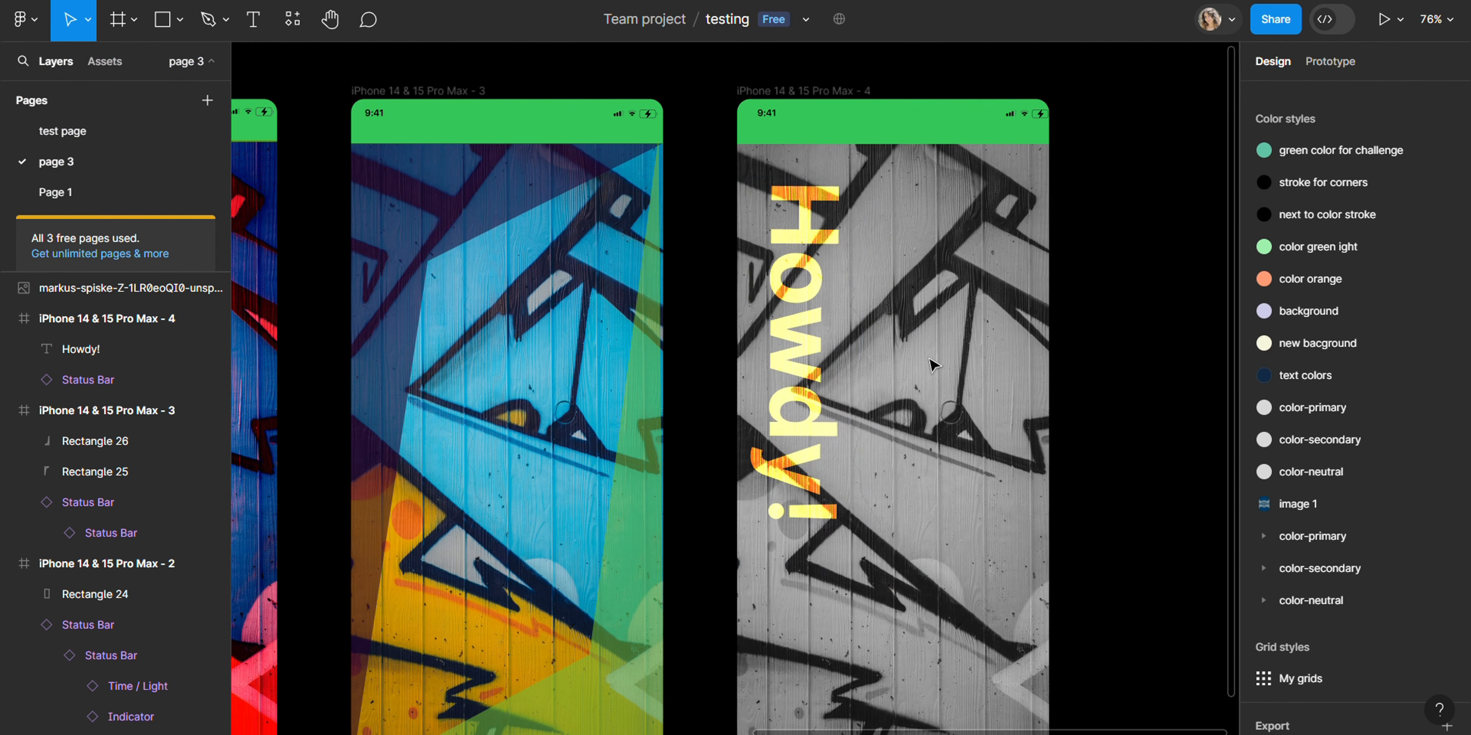
pyautogui.scroll(-5, 930, 365)
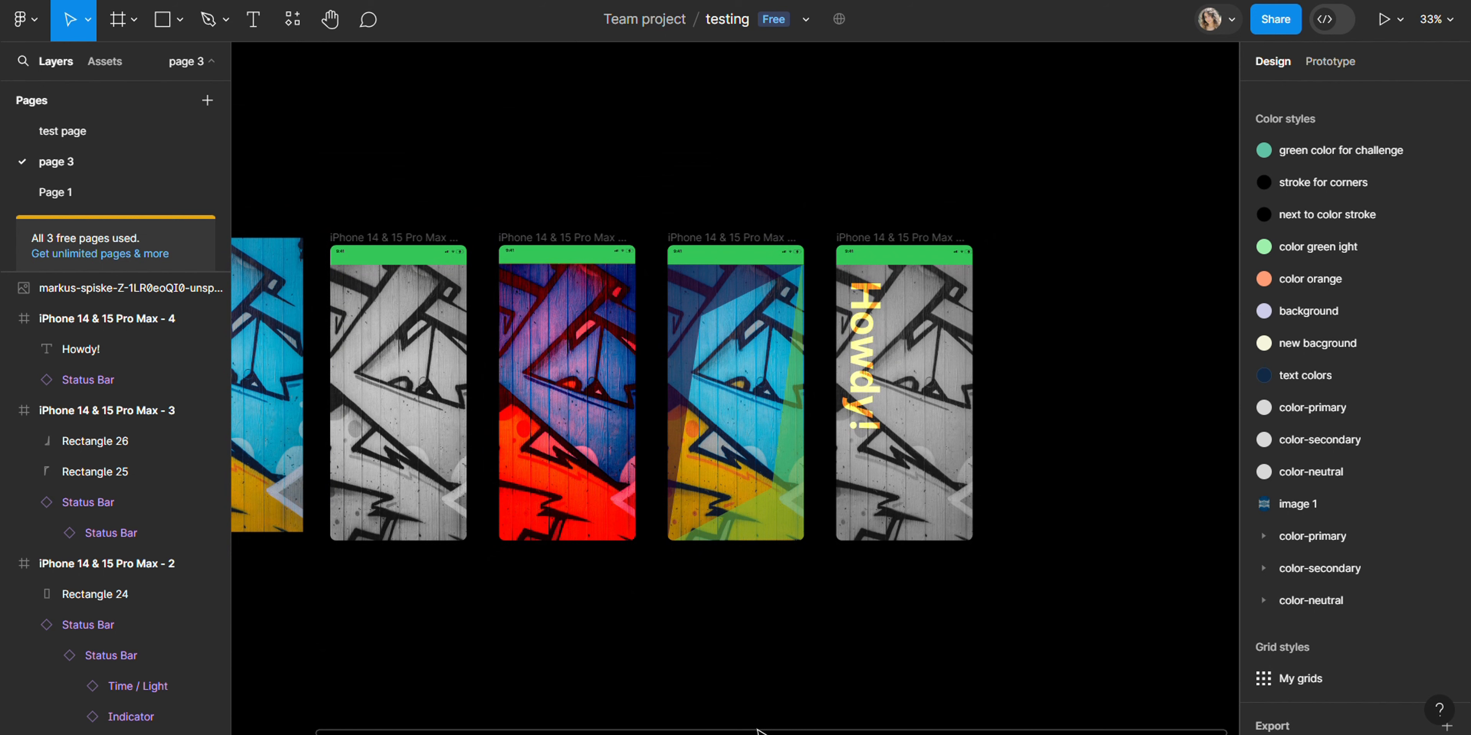
pyautogui.moveTo(758, 730); pyautogui.dragTo(589, 693)
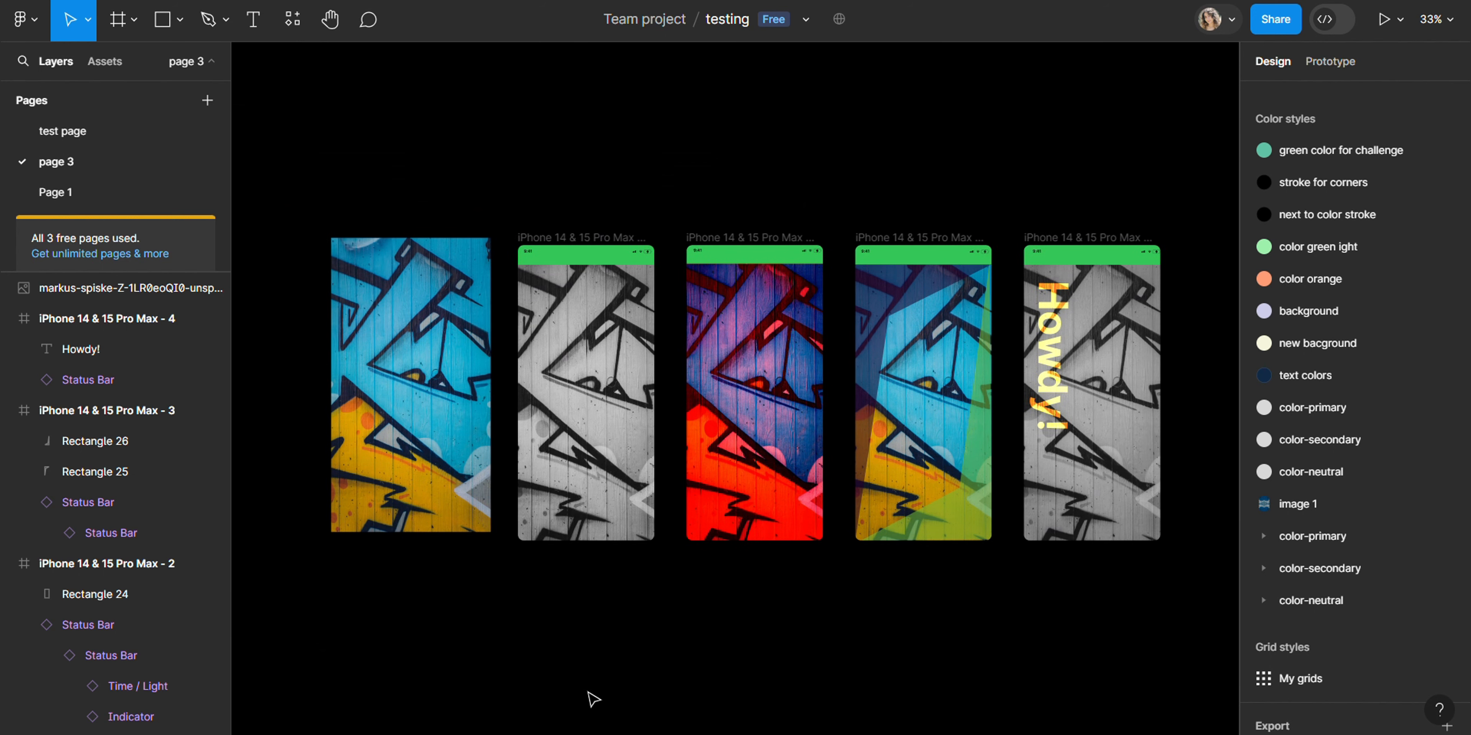